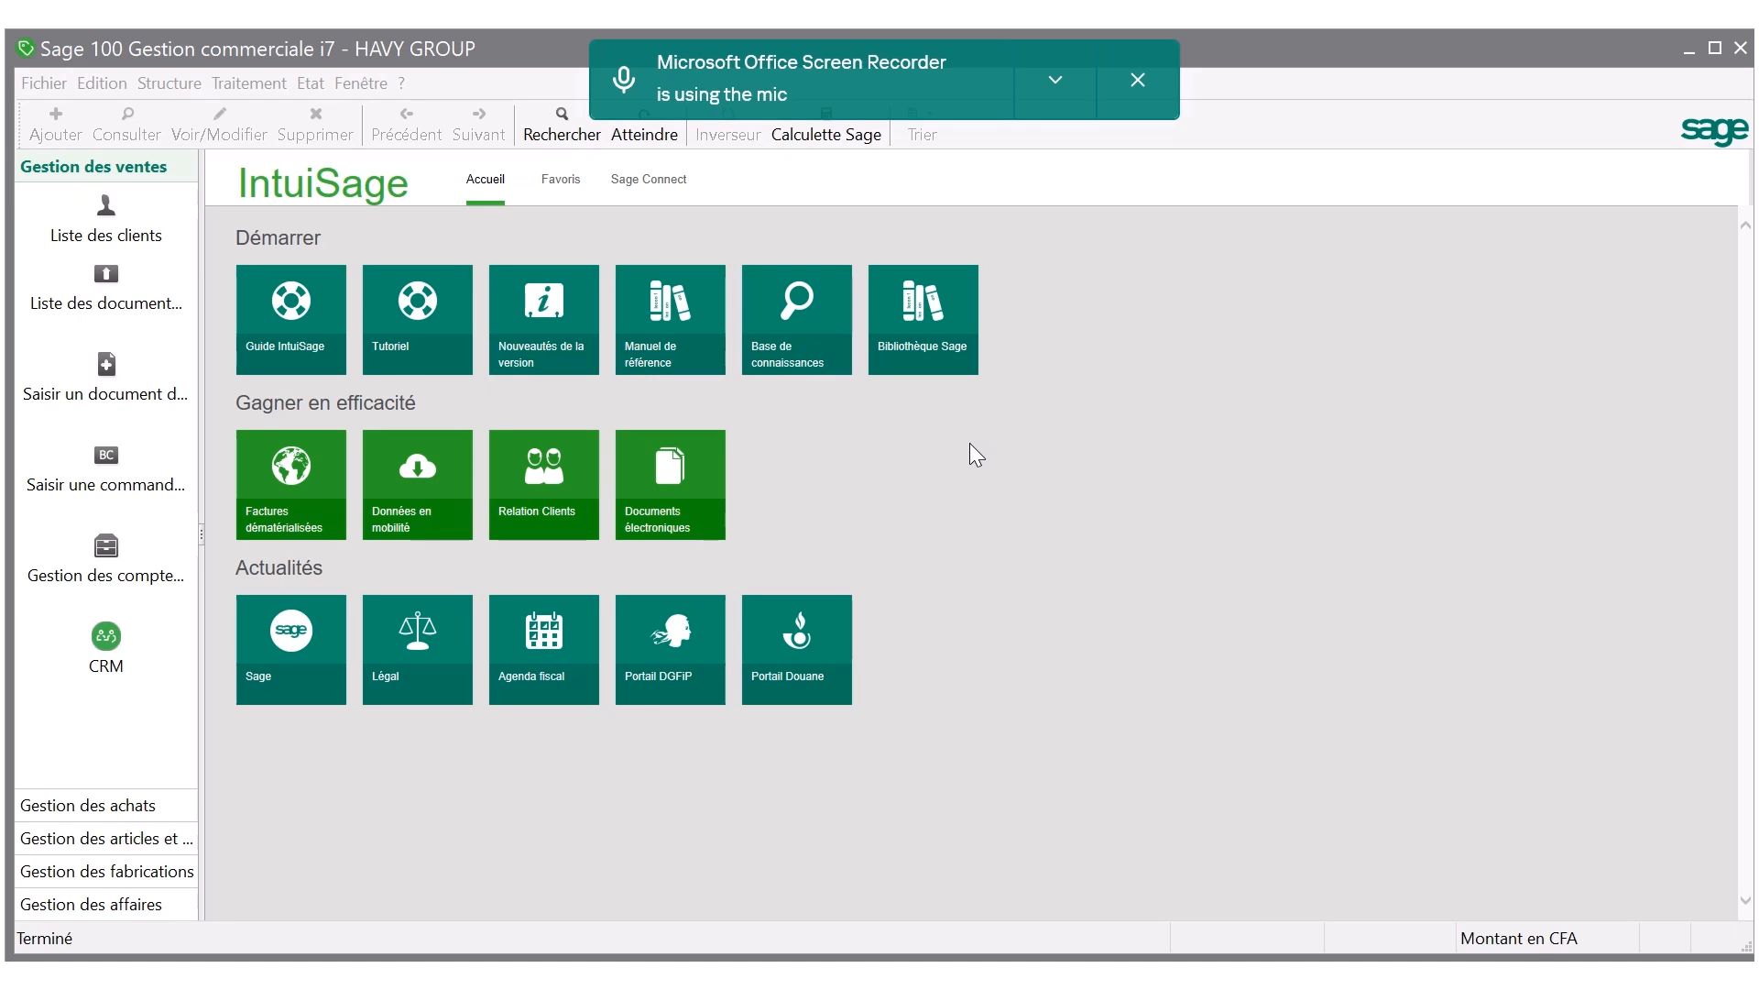
# Set the article reference codification to Automatique numbering with a Racine famille root type and a length of 5 in the company parameters.
pyautogui.click(44, 82)
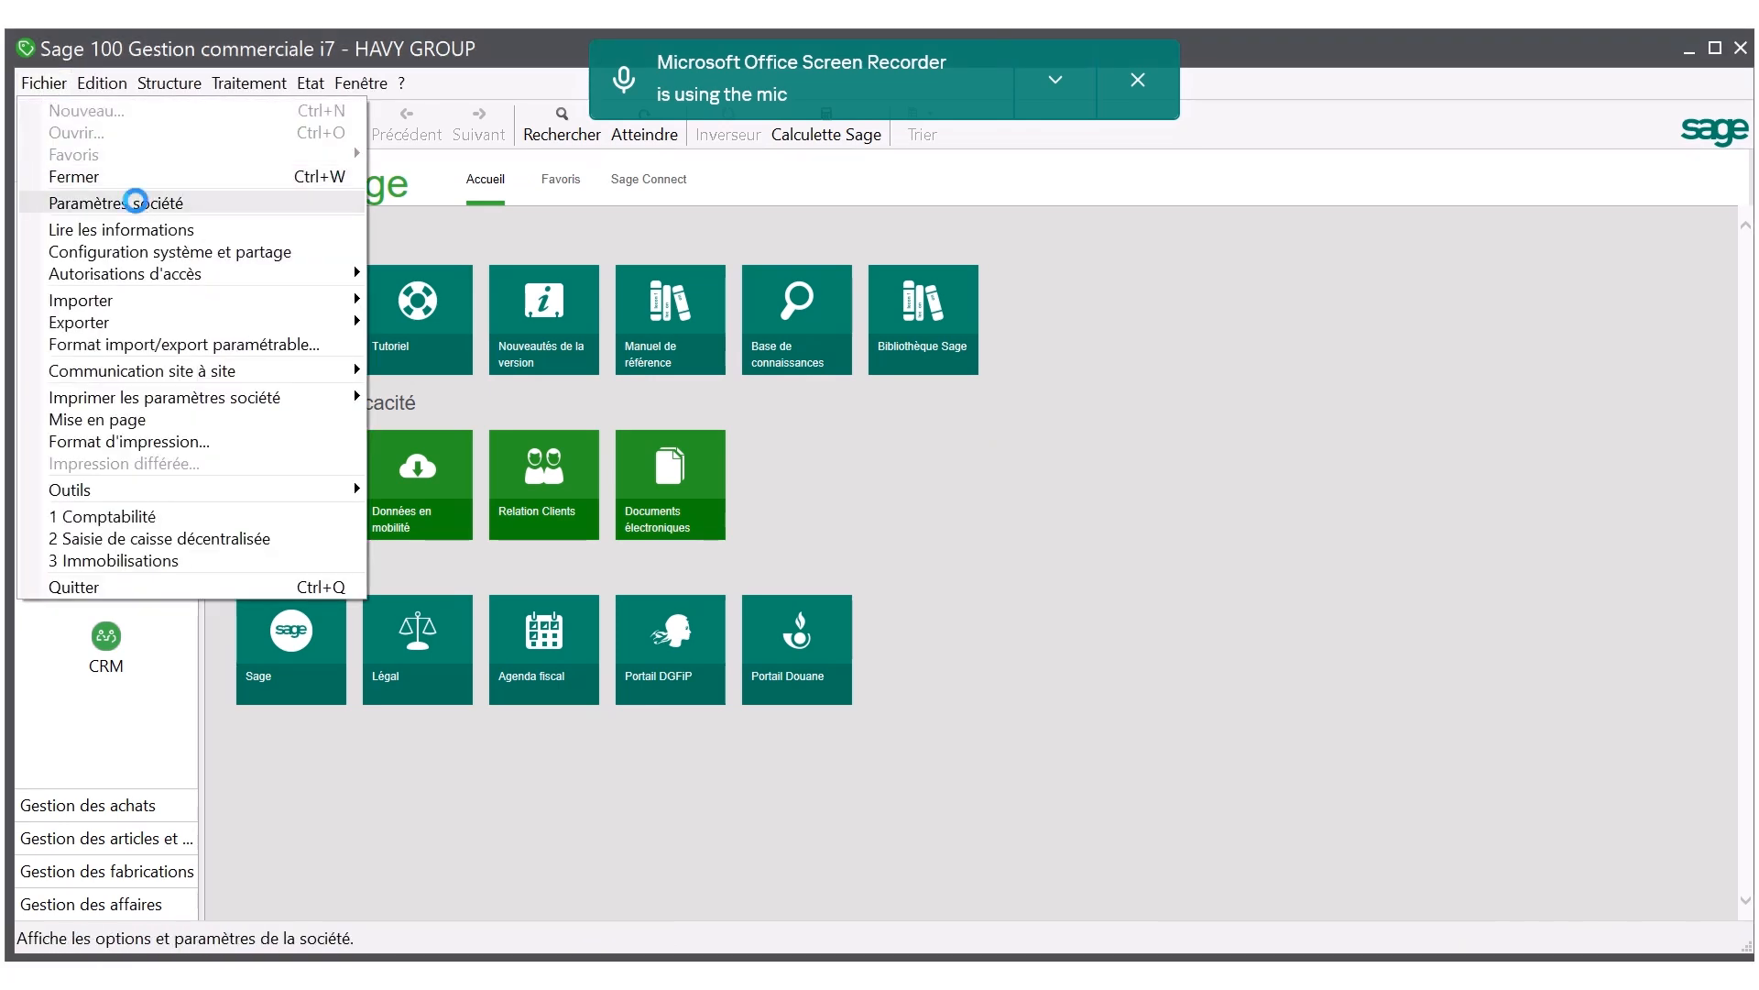
pyautogui.click(140, 206)
pyautogui.click(328, 407)
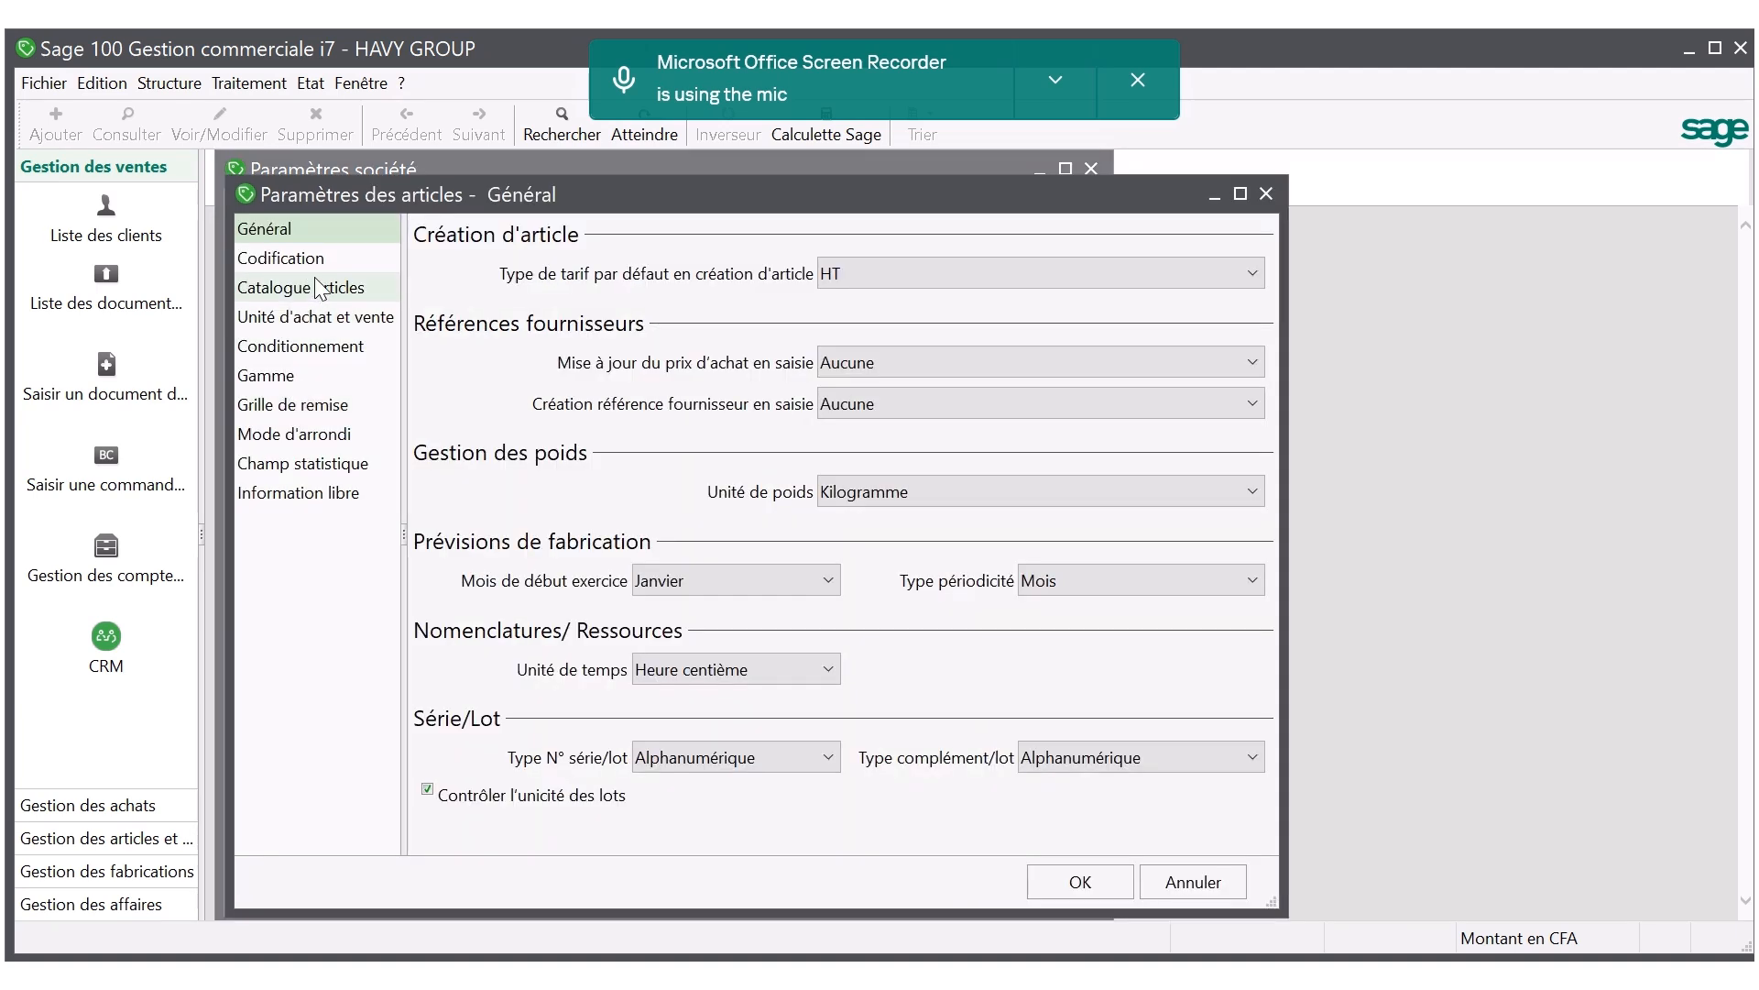
pyautogui.click(313, 265)
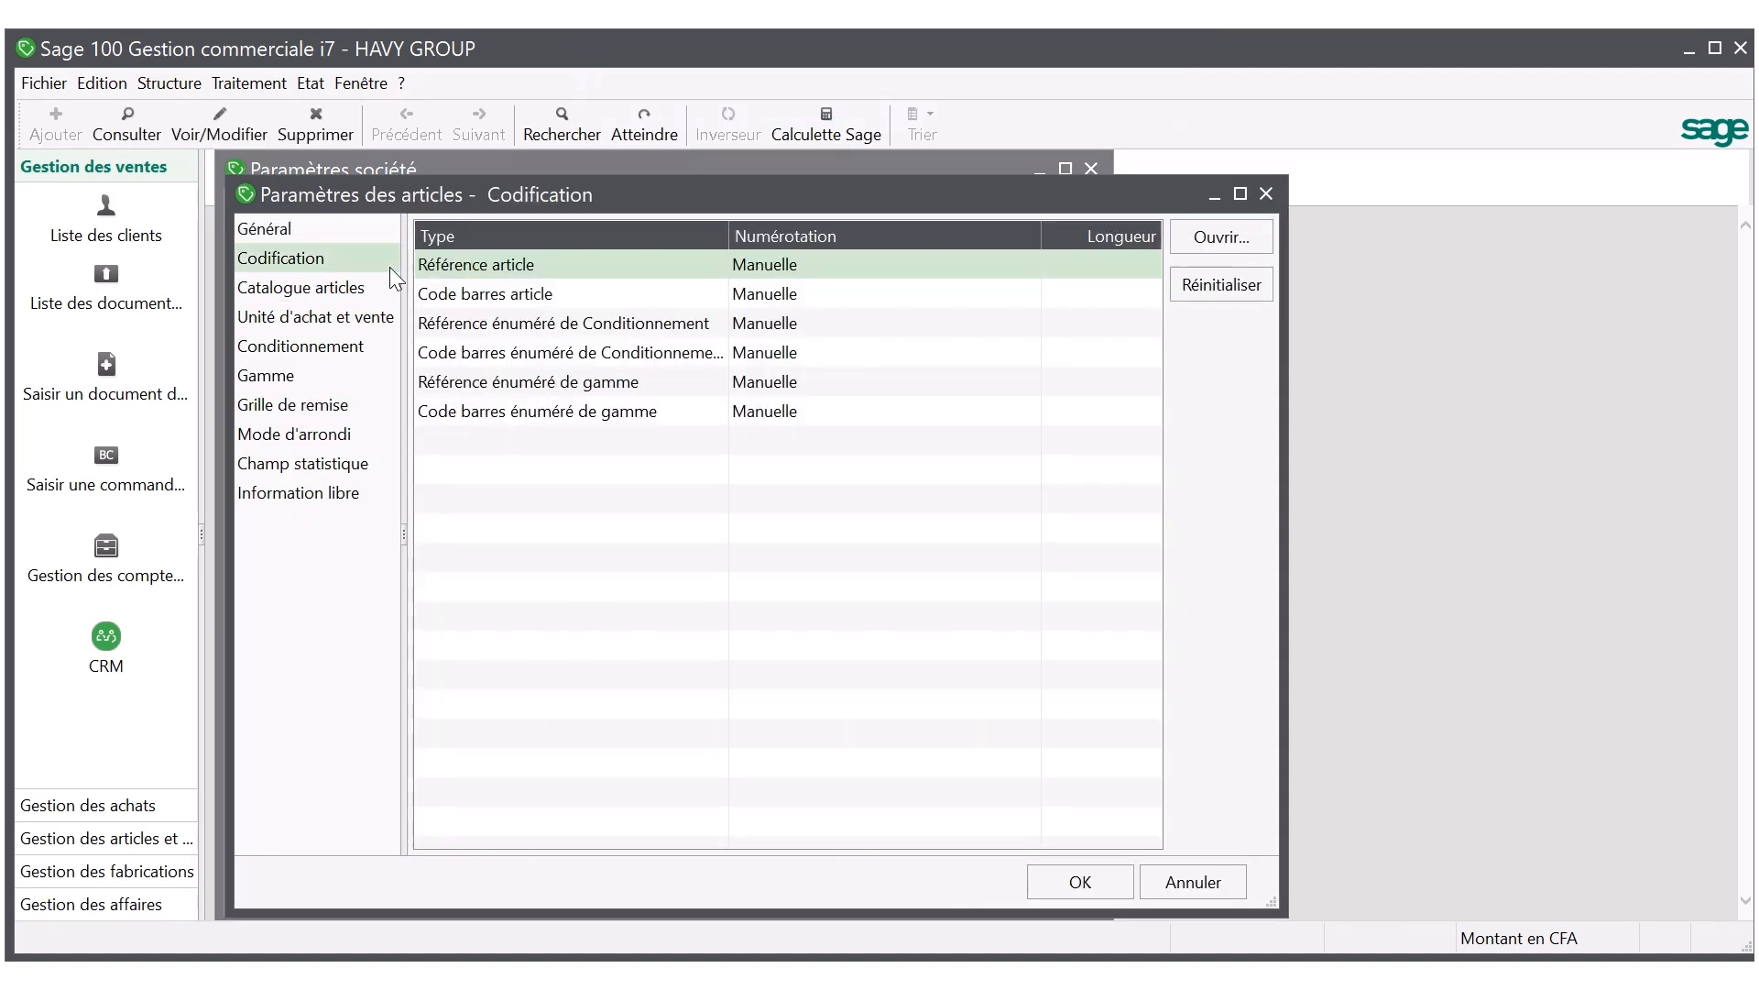
pyautogui.doubleClick(521, 266)
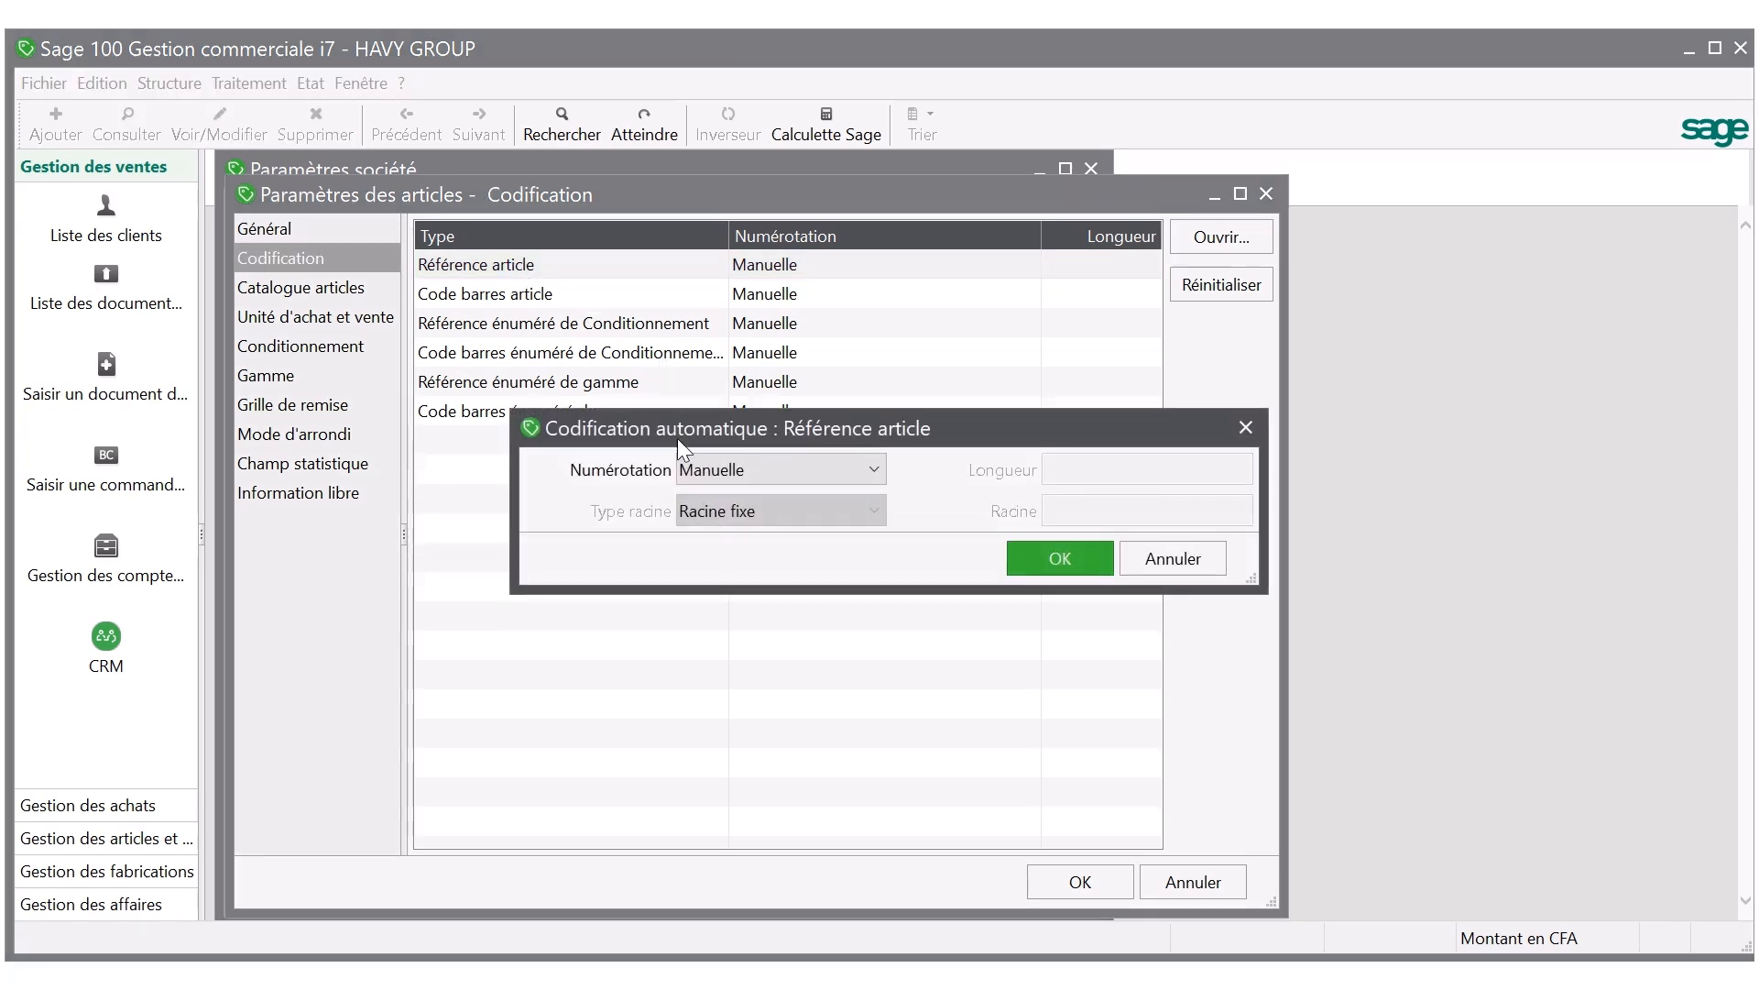
pyautogui.click(703, 473)
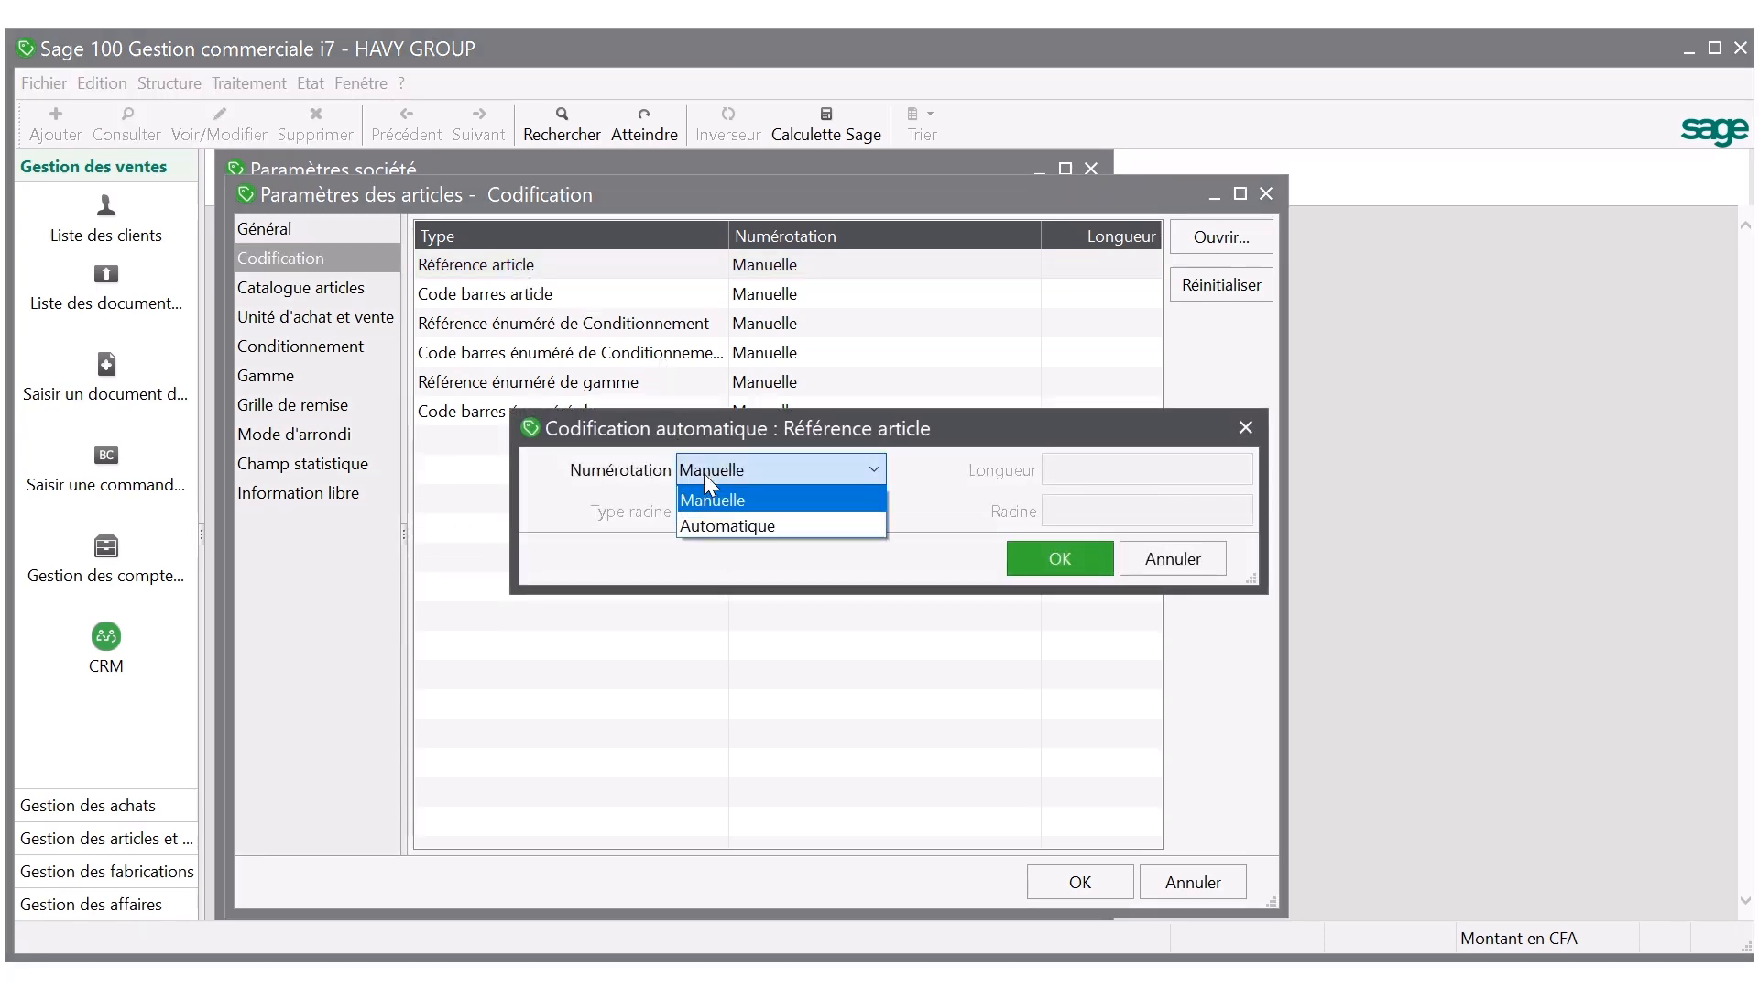
pyautogui.click(710, 526)
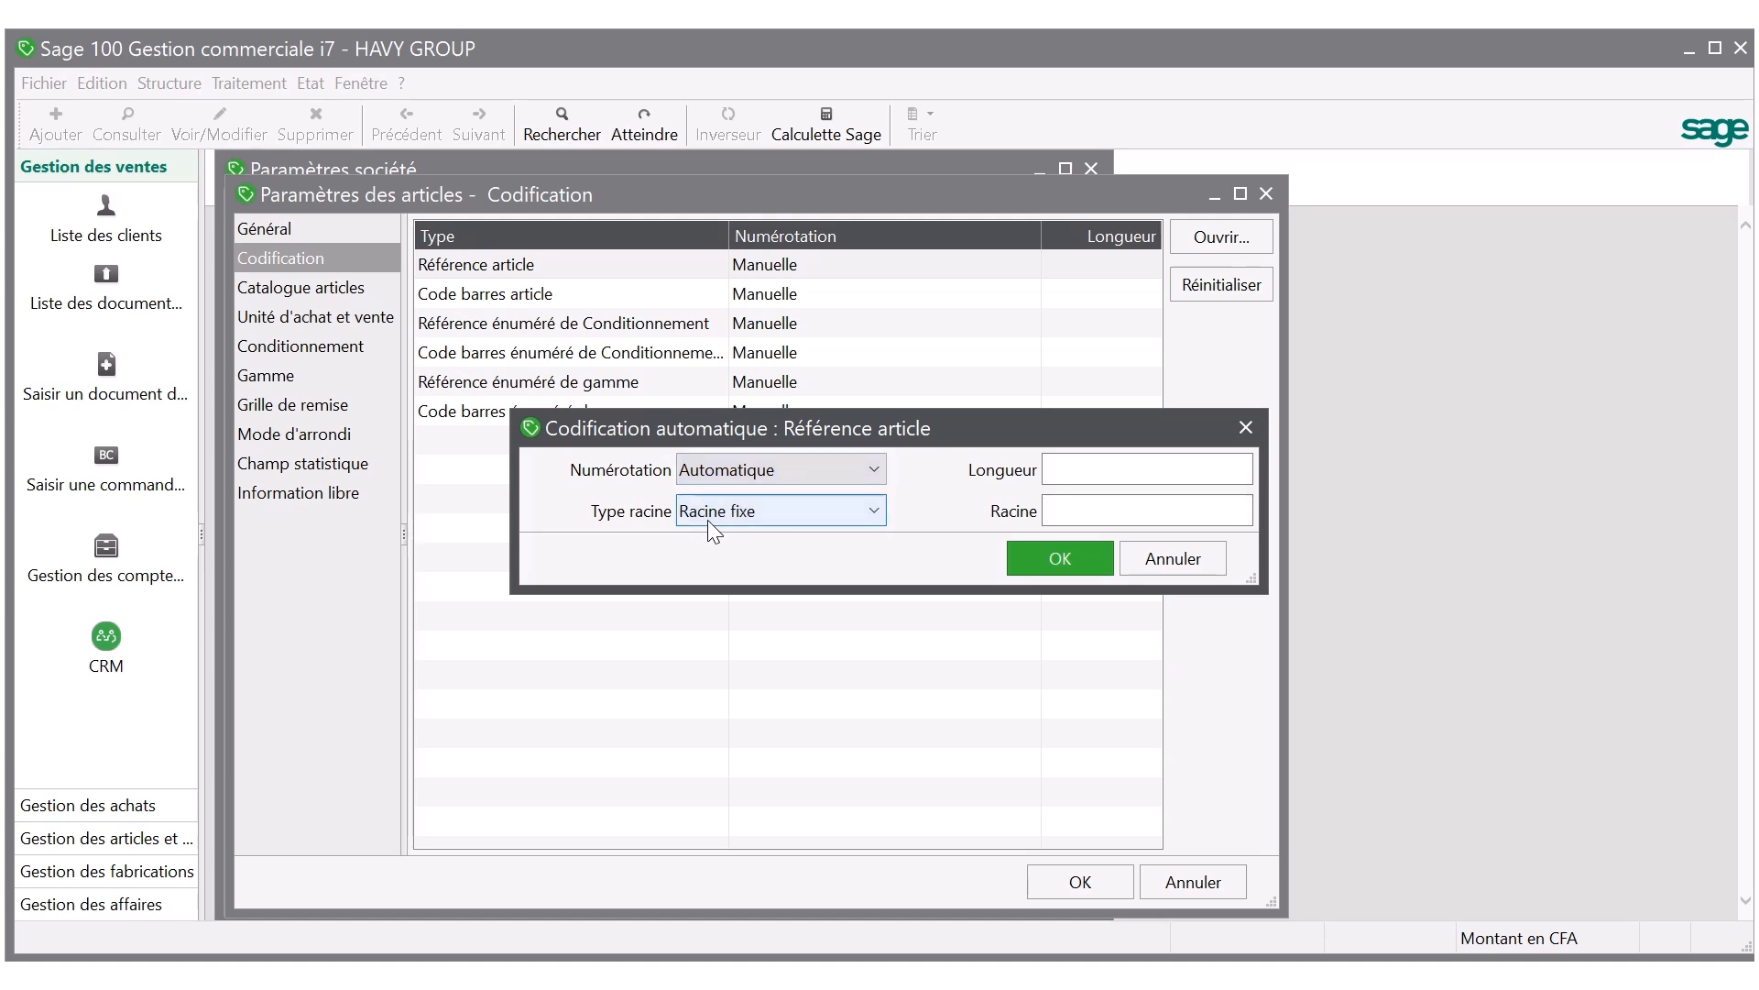
pyautogui.click(736, 513)
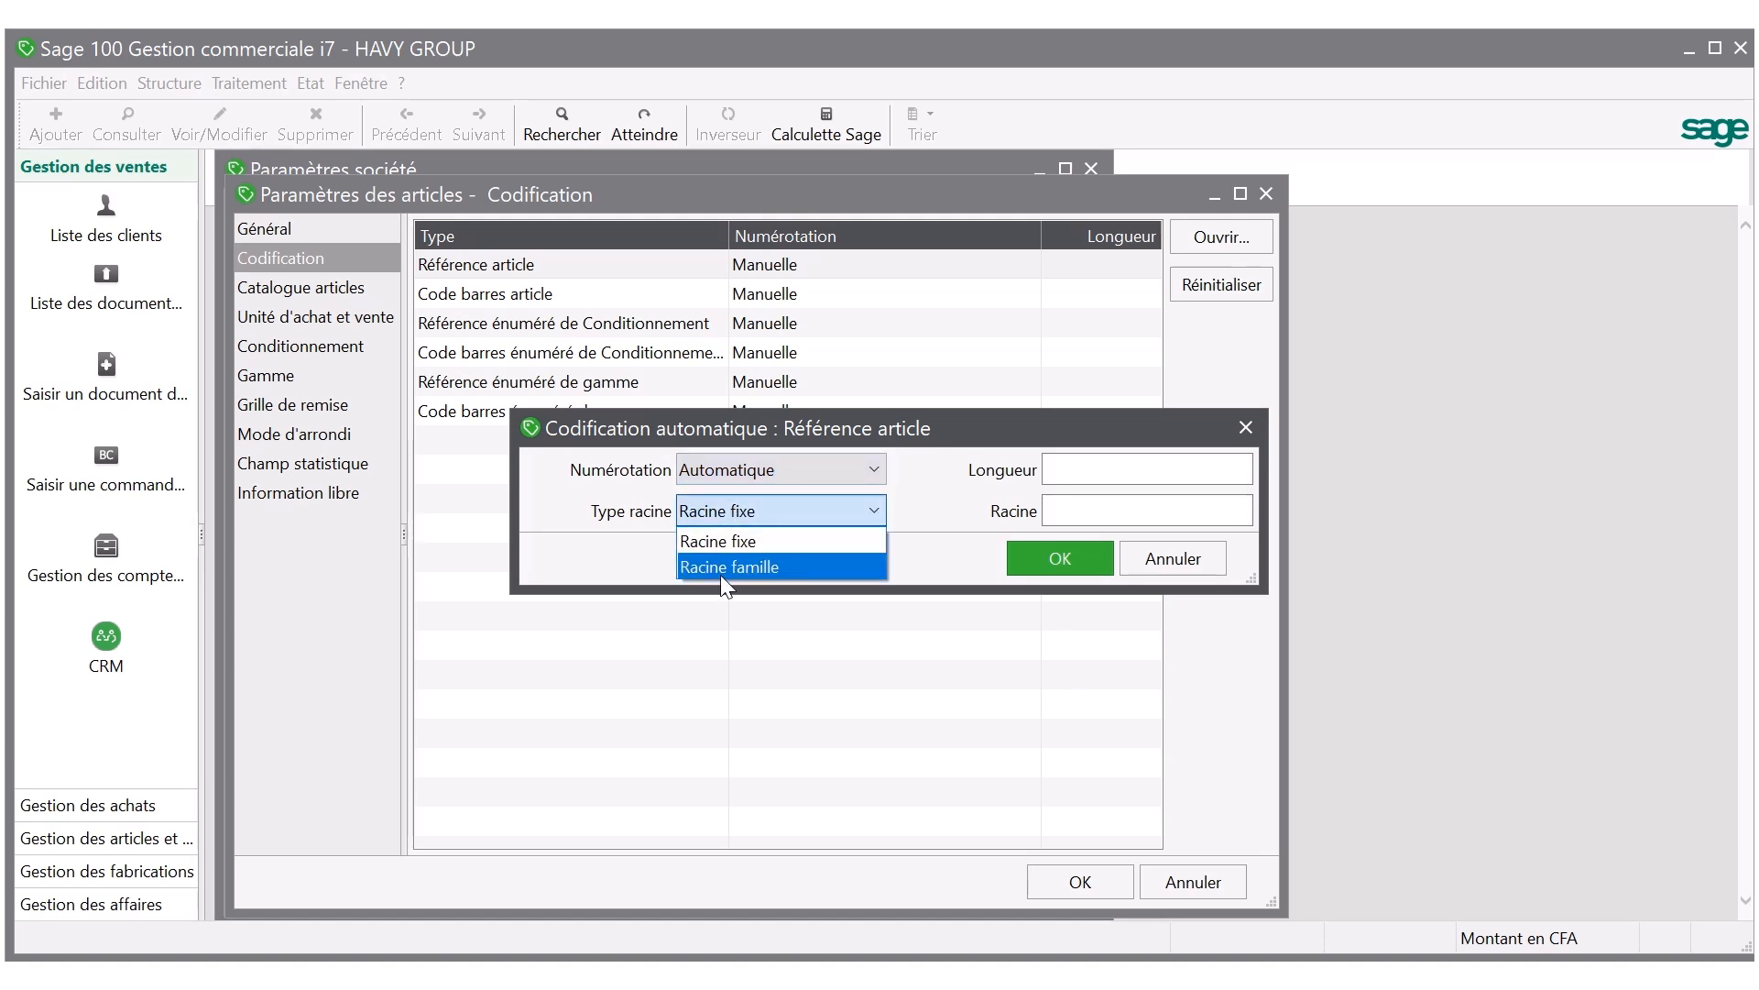
pyautogui.click(720, 574)
pyautogui.click(1064, 476)
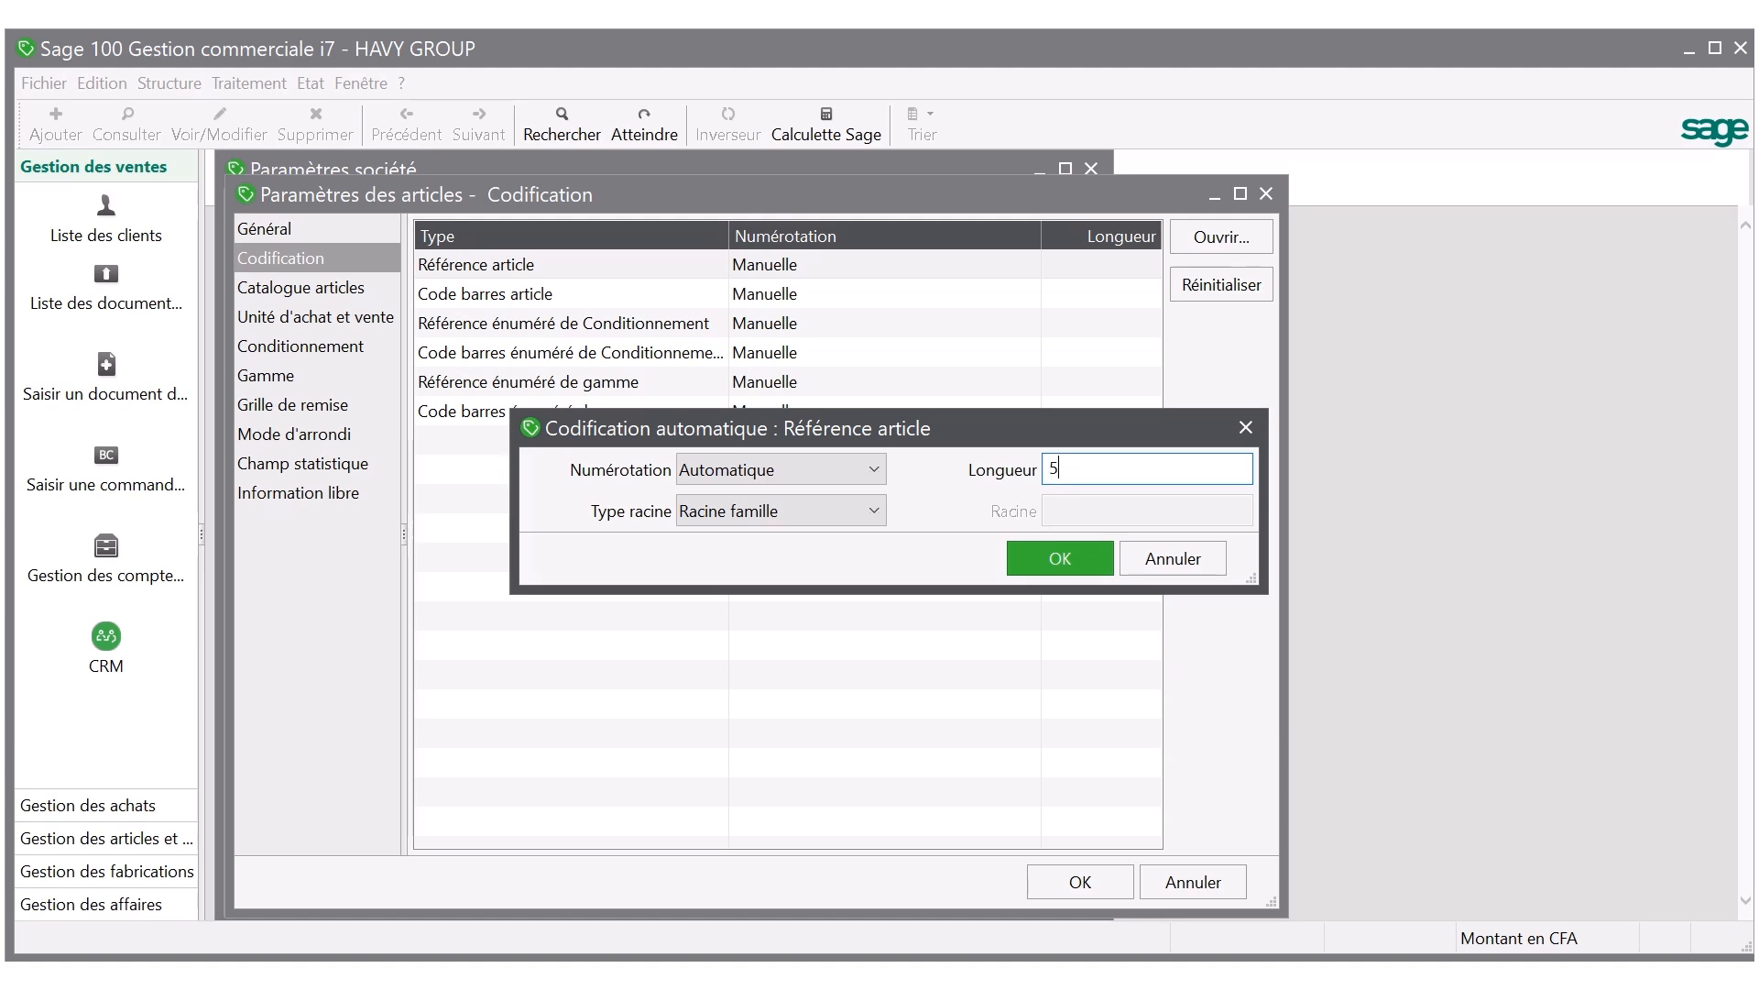
pyautogui.click(1054, 559)
pyautogui.click(1087, 890)
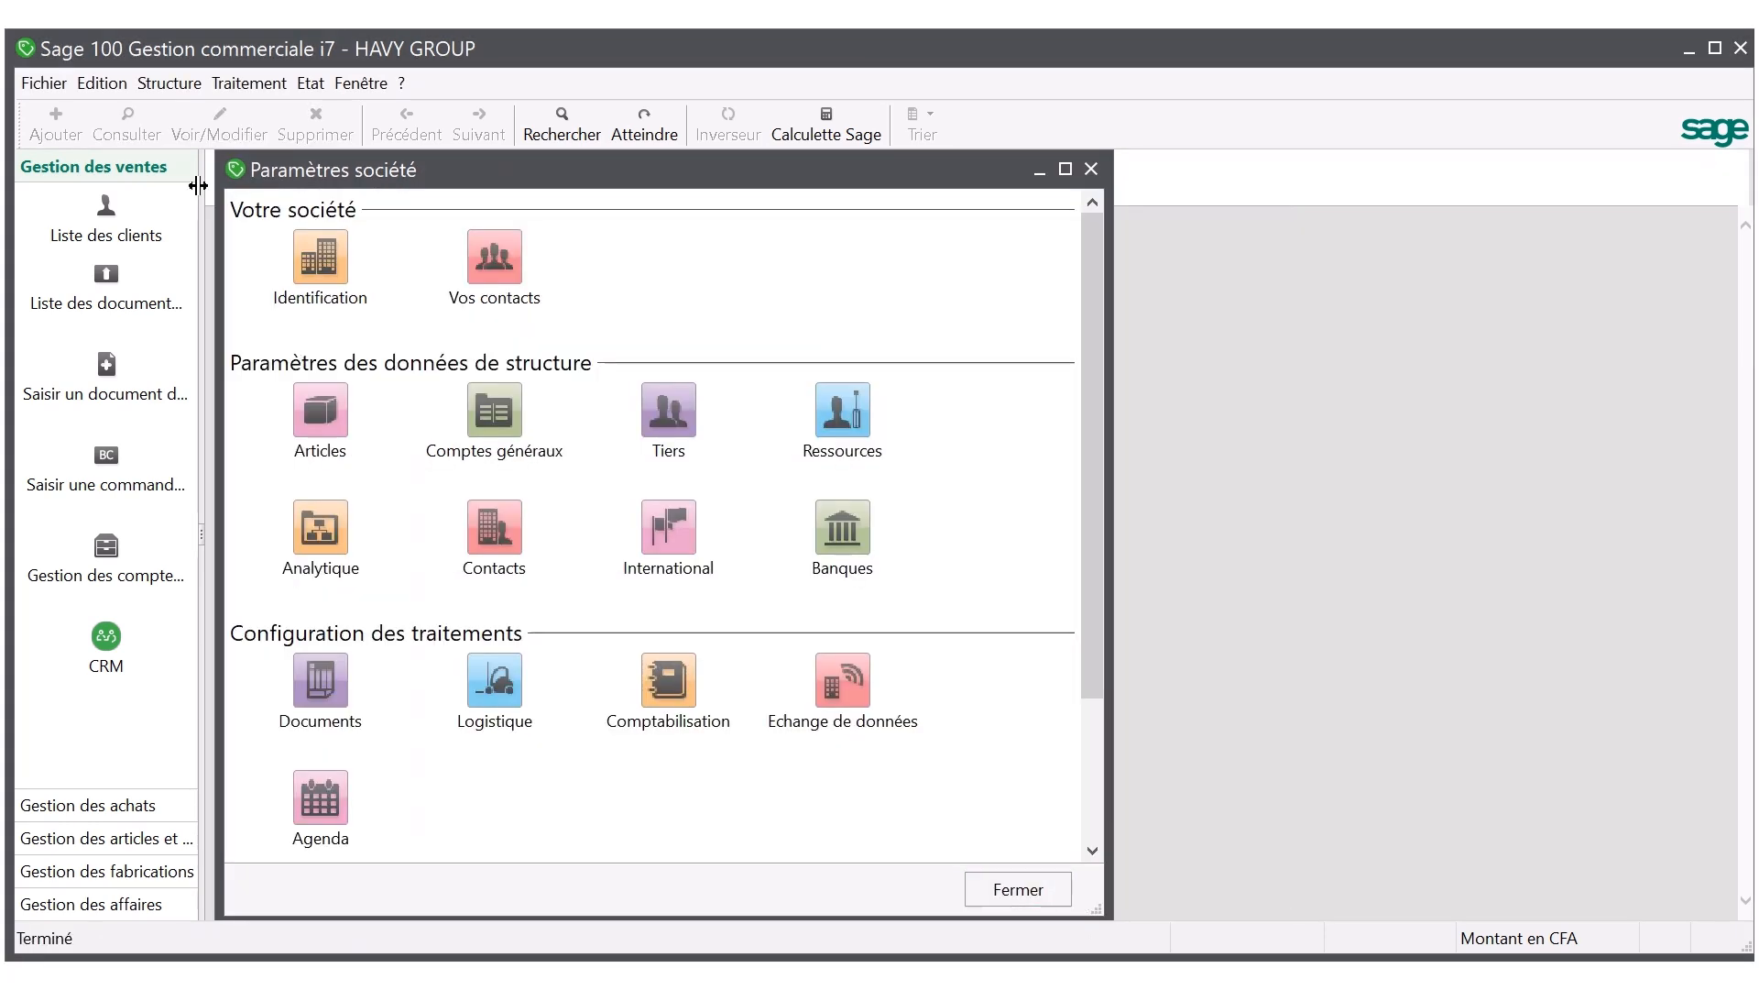
# Check the reference root in the logistics parameters of the family FAMILLE DES VETEMENTS, and close the family list and company parameters.
pyautogui.click(188, 90)
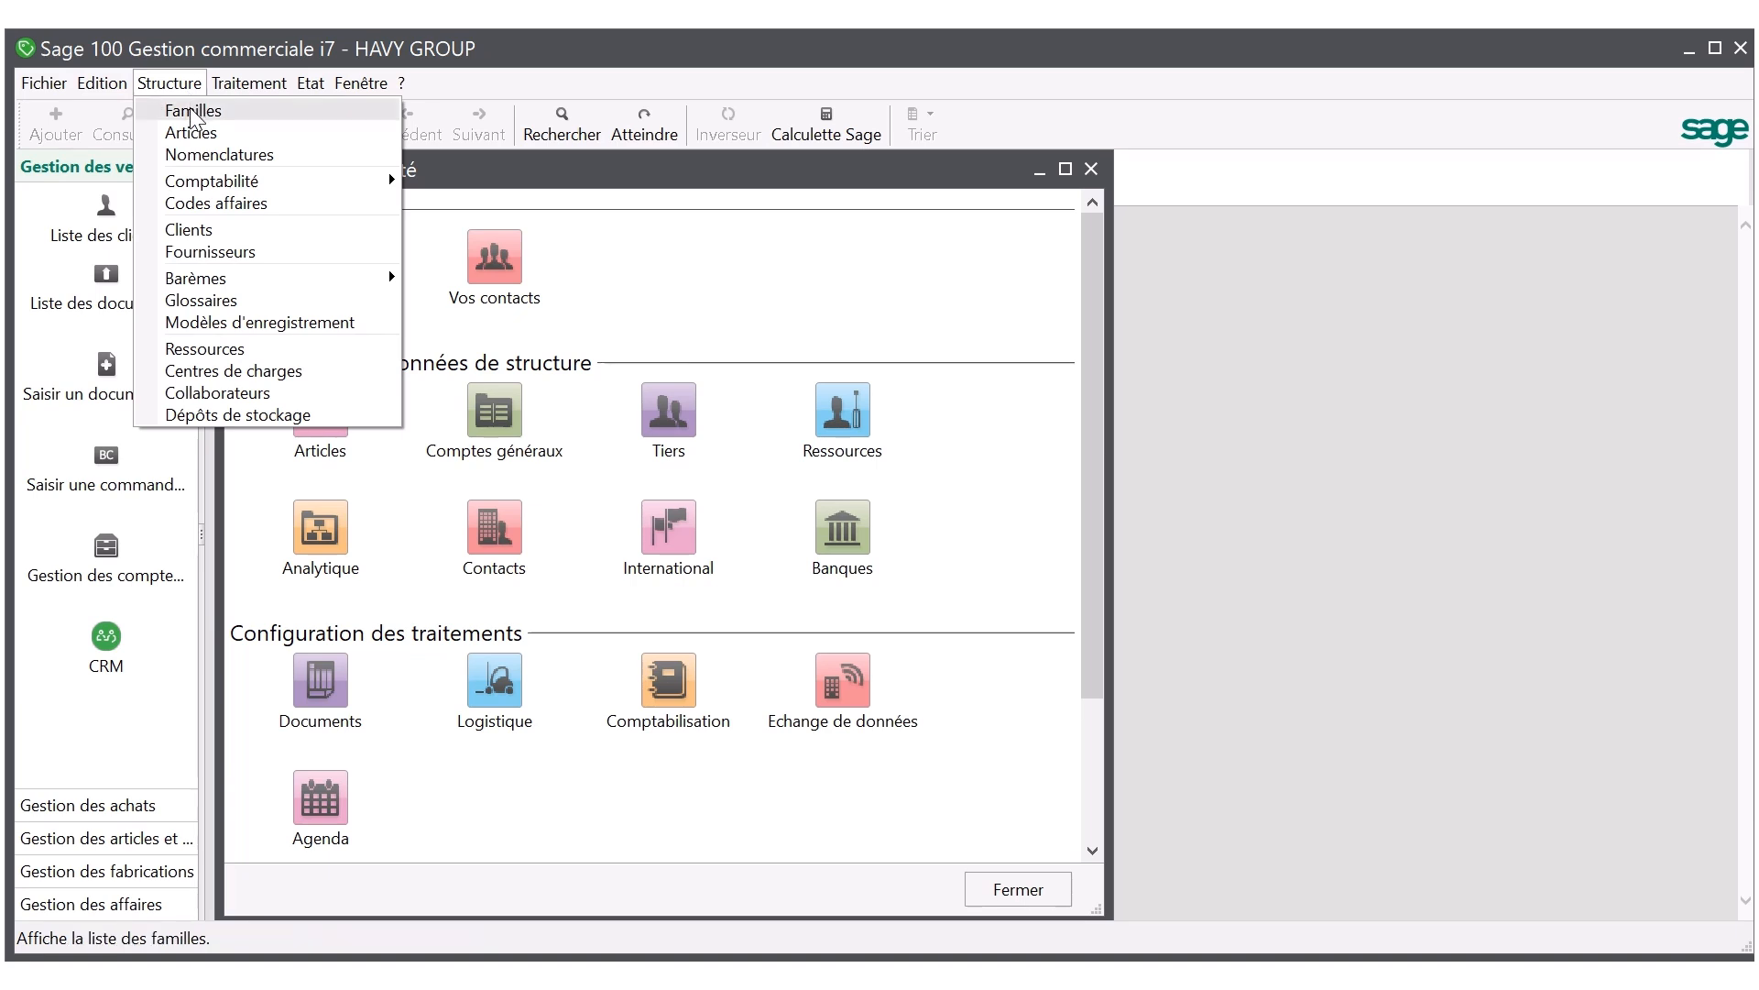
pyautogui.click(193, 109)
pyautogui.doubleClick(621, 348)
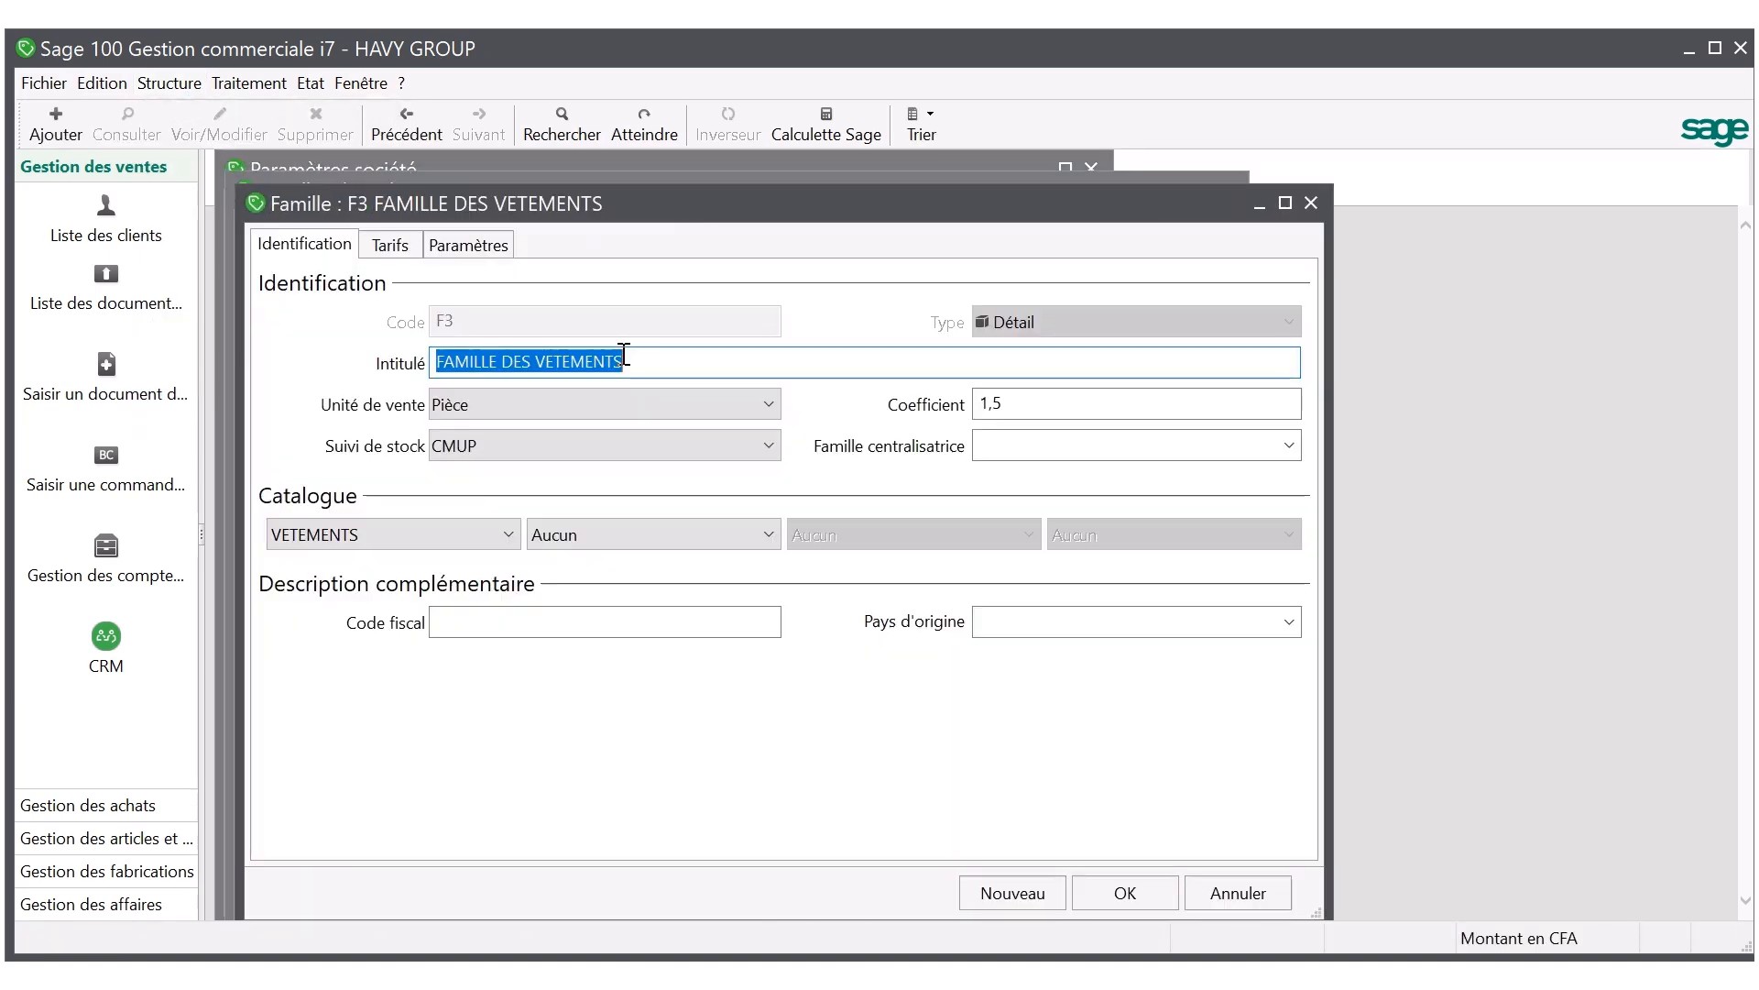
pyautogui.click(470, 245)
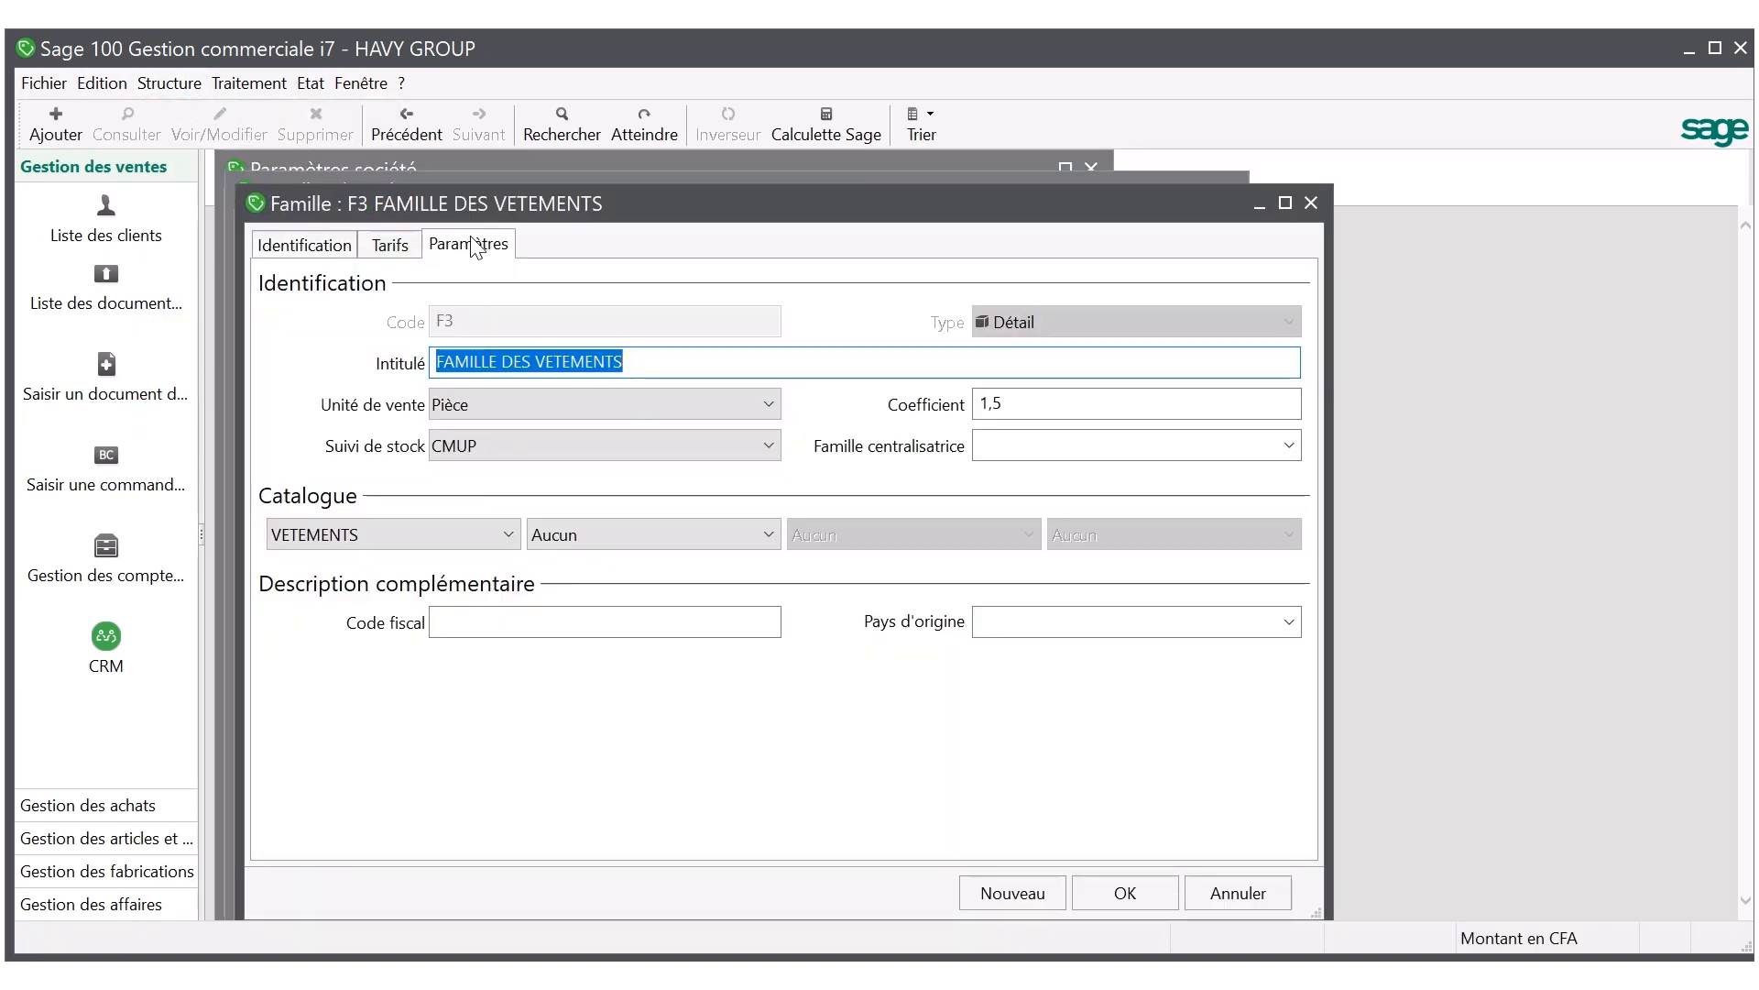
pyautogui.click(338, 316)
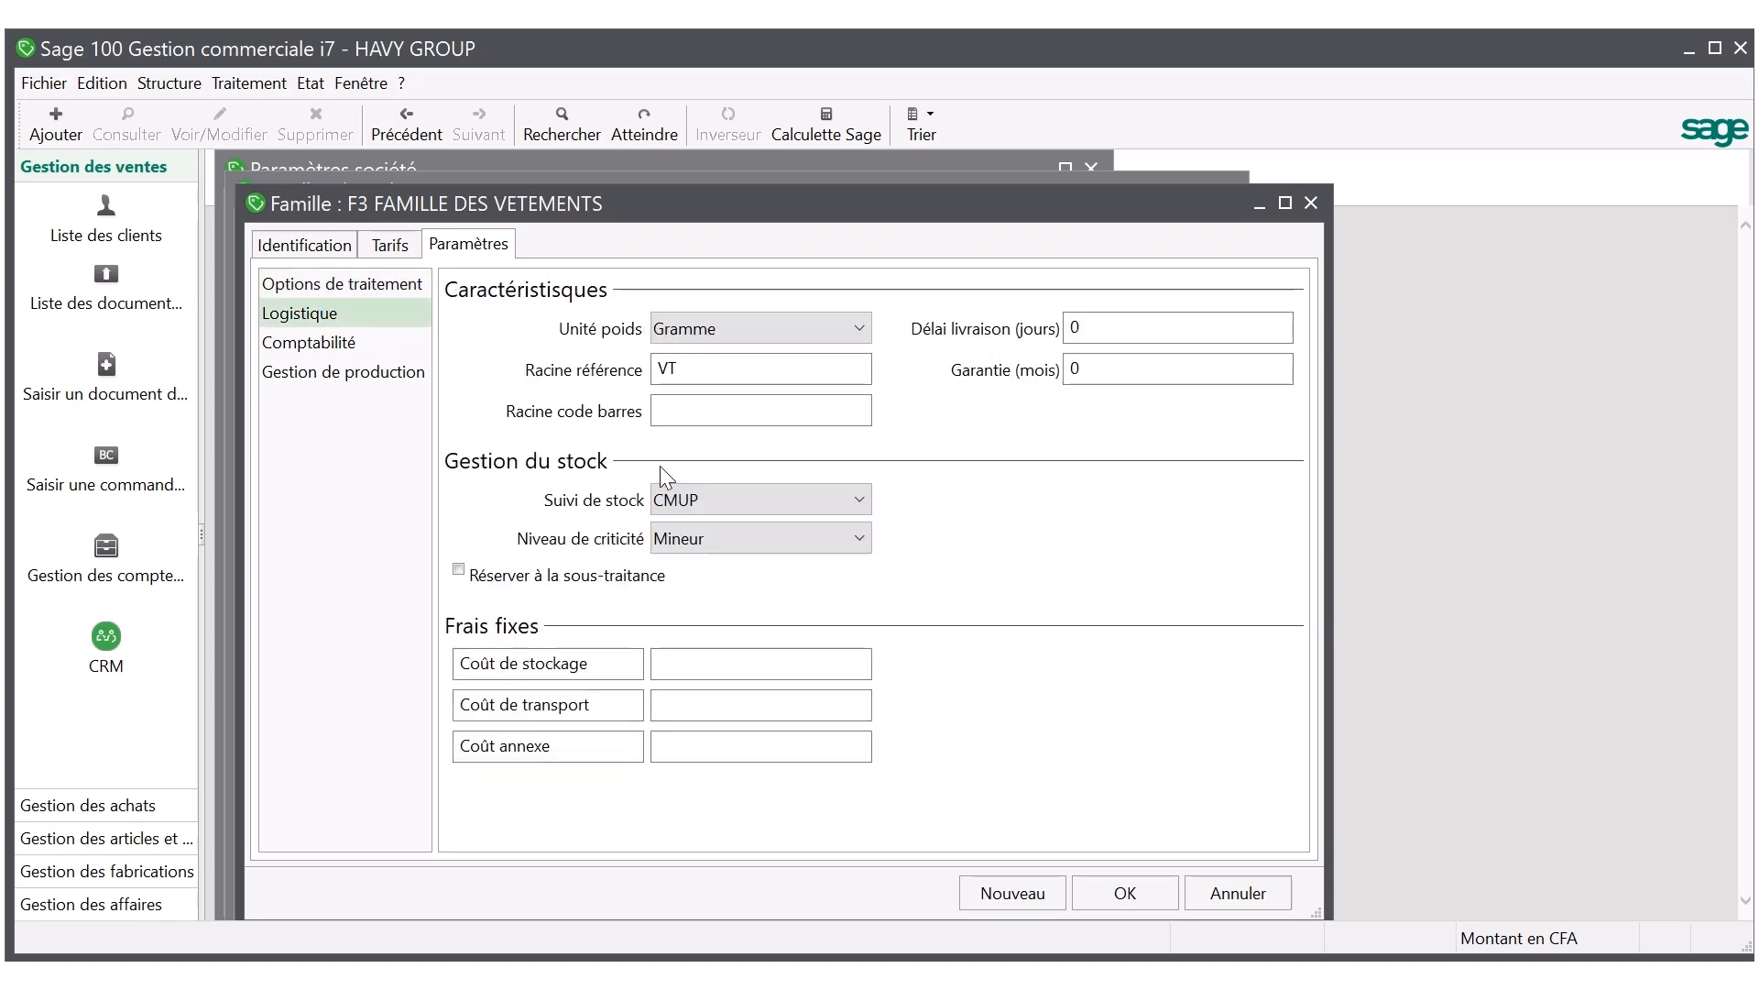
pyautogui.moveTo(692, 369); pyautogui.dragTo(645, 365)
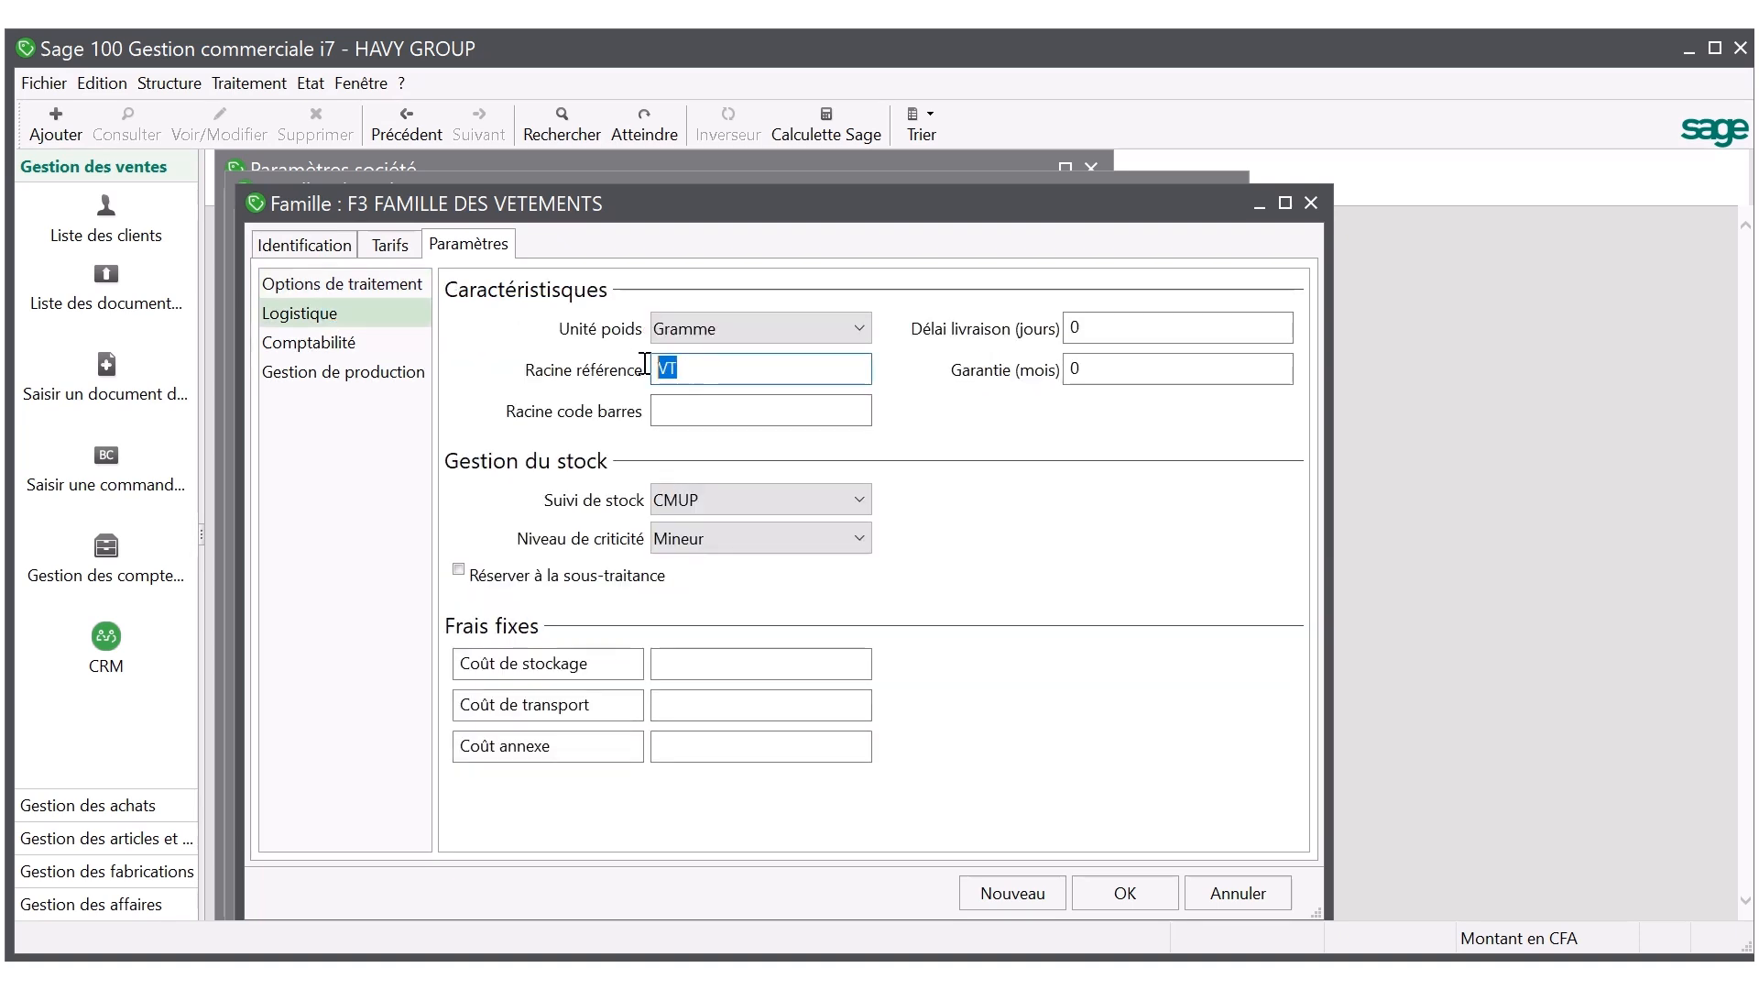
pyautogui.click(1127, 894)
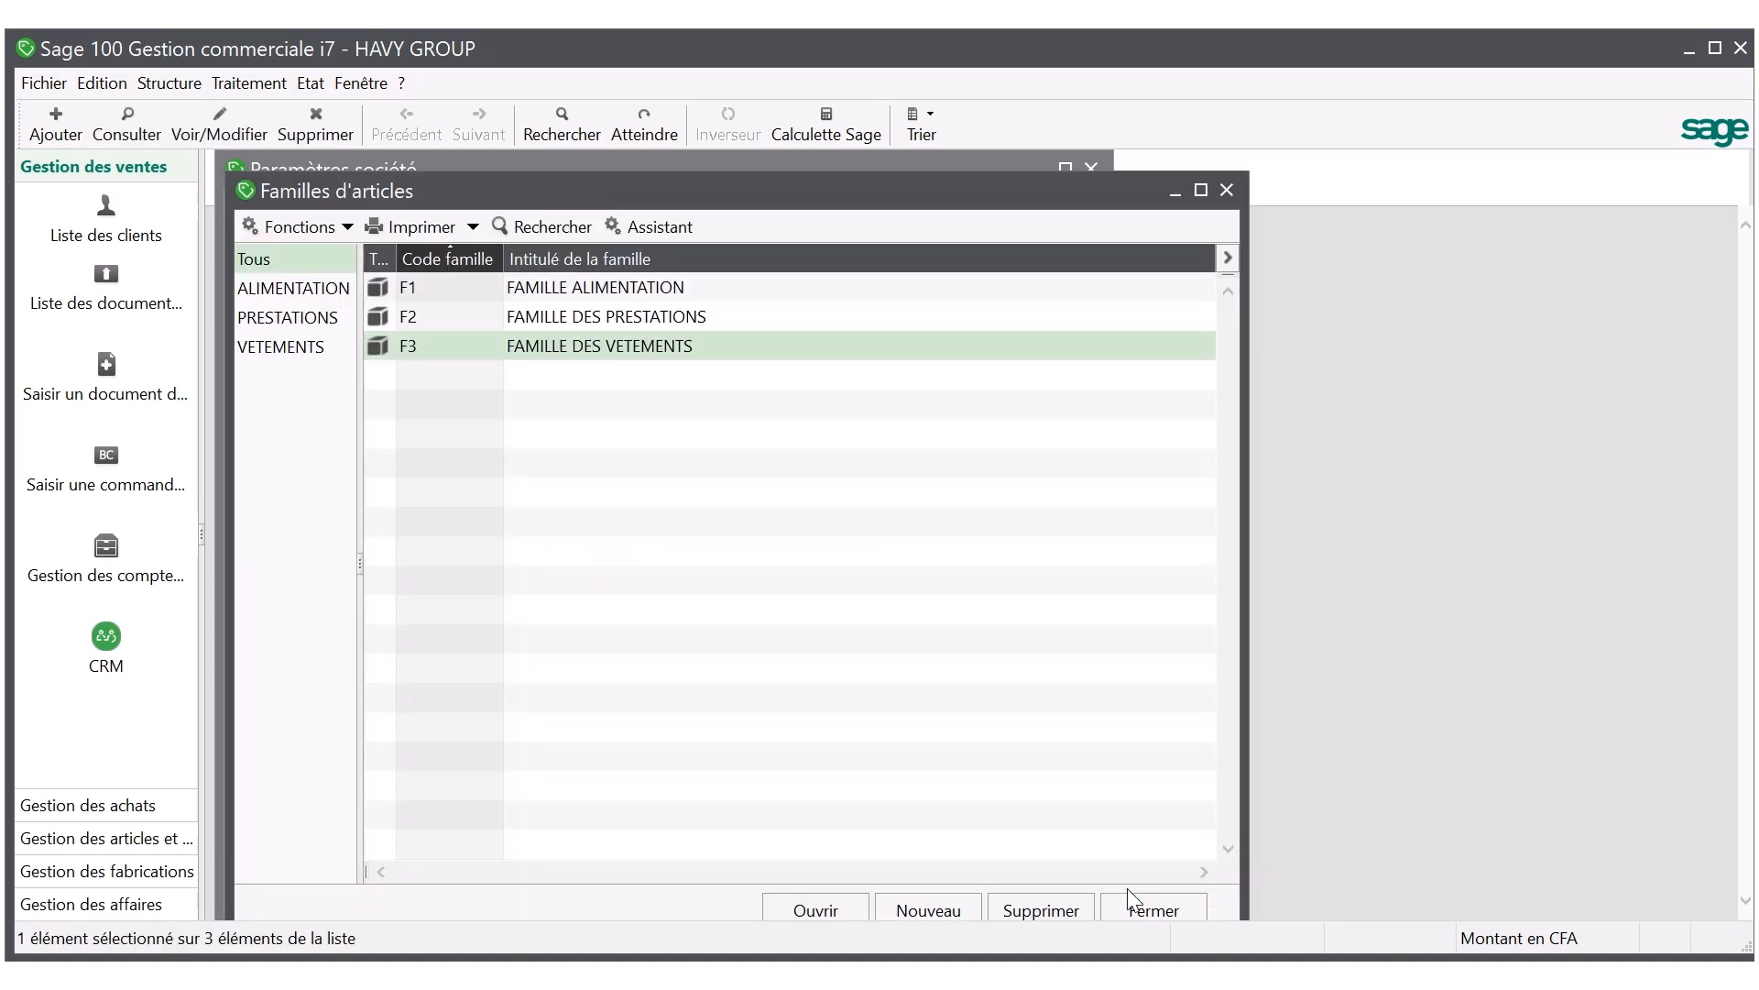
pyautogui.click(1157, 910)
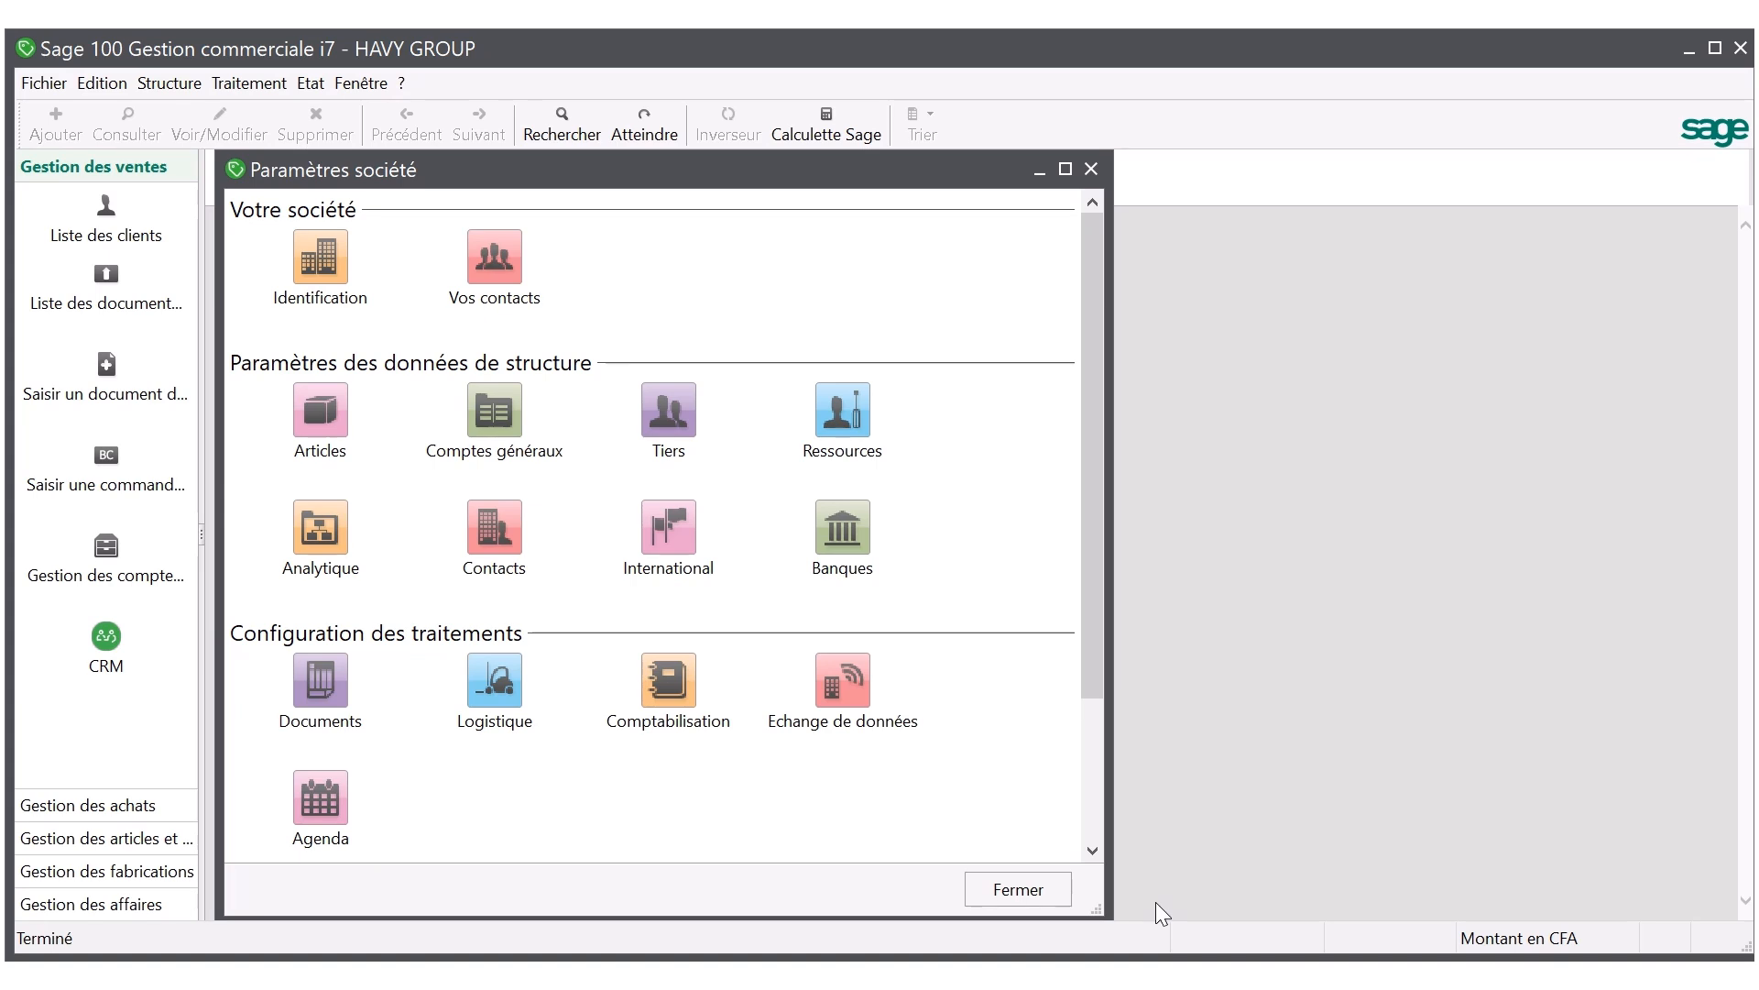
pyautogui.click(1019, 889)
# Create a new article in family F3 with the designation CHAUSSURE WESTON.
pyautogui.click(198, 86)
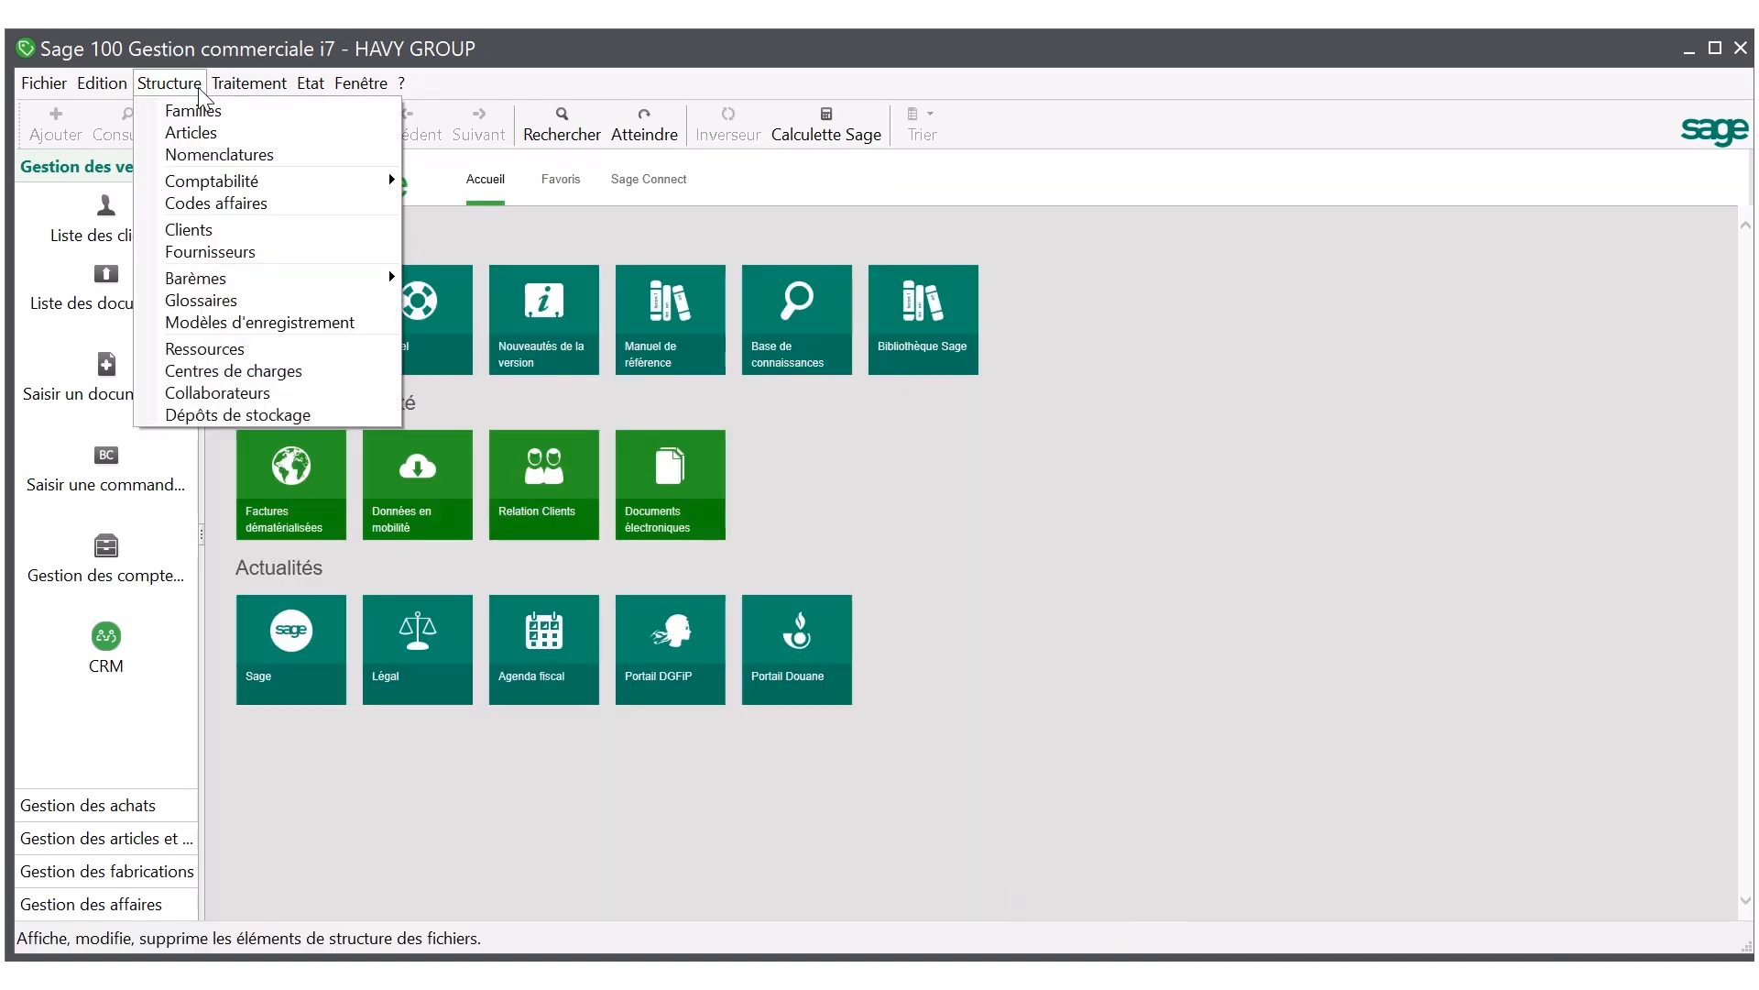
pyautogui.click(207, 131)
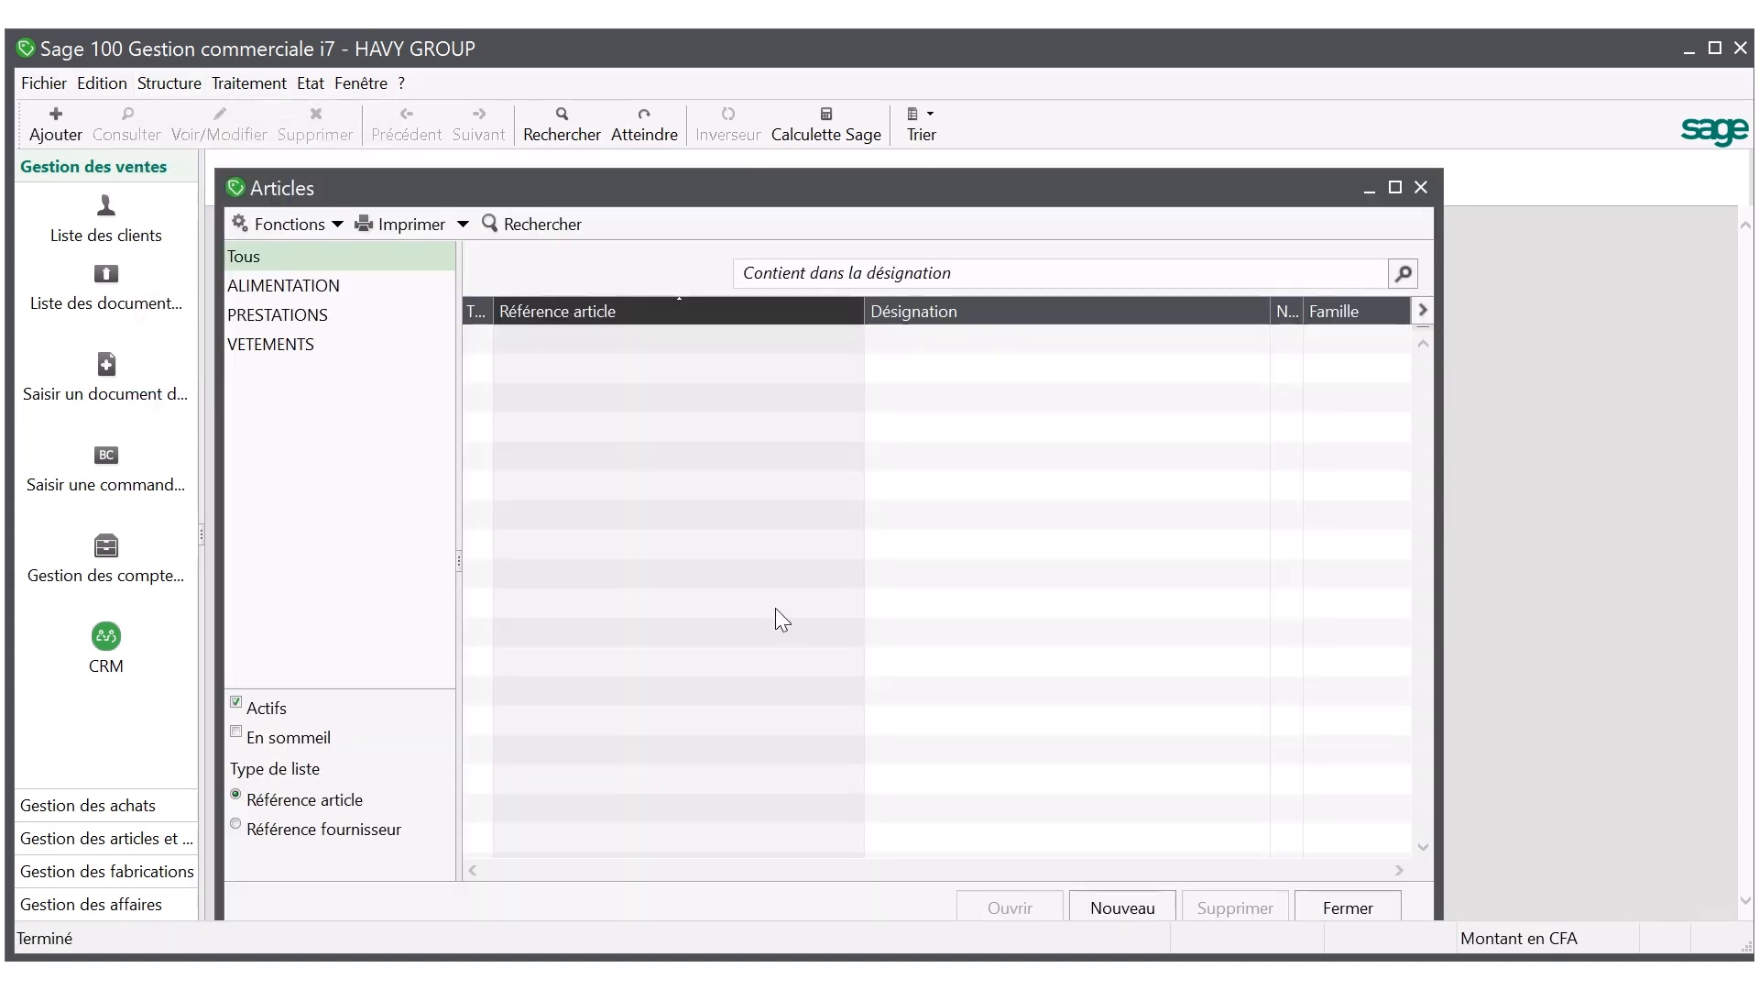
pyautogui.click(1133, 902)
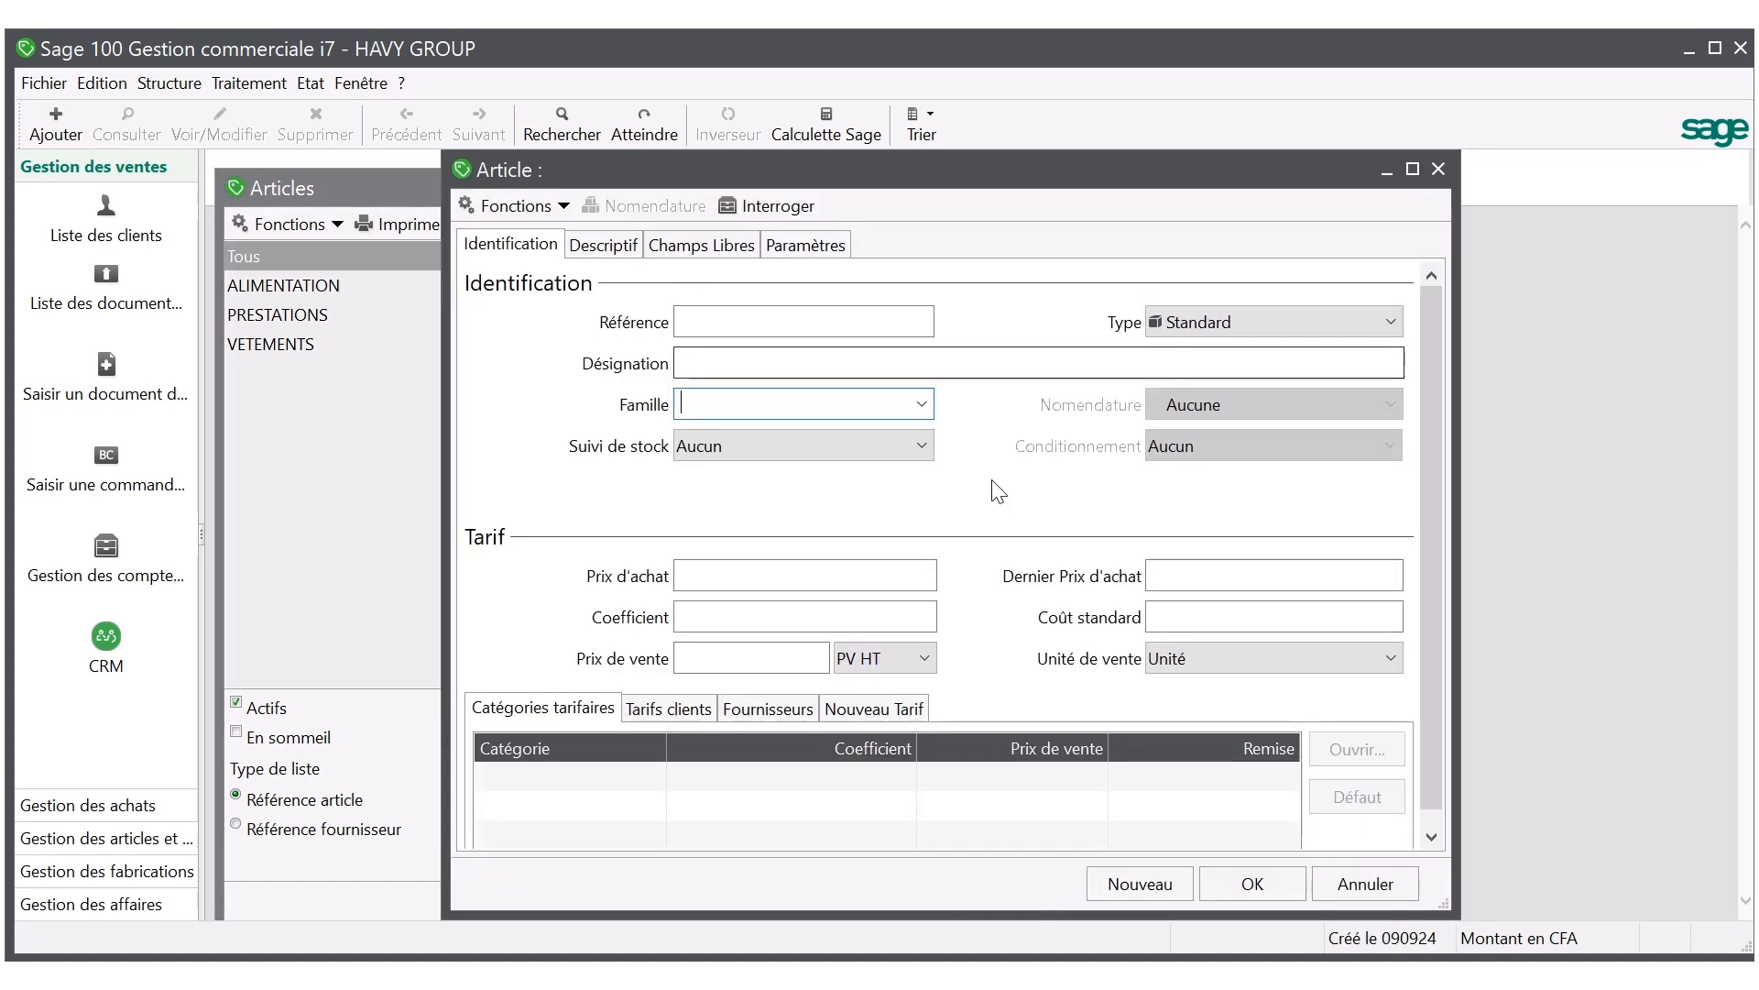
pyautogui.click(922, 405)
pyautogui.click(812, 453)
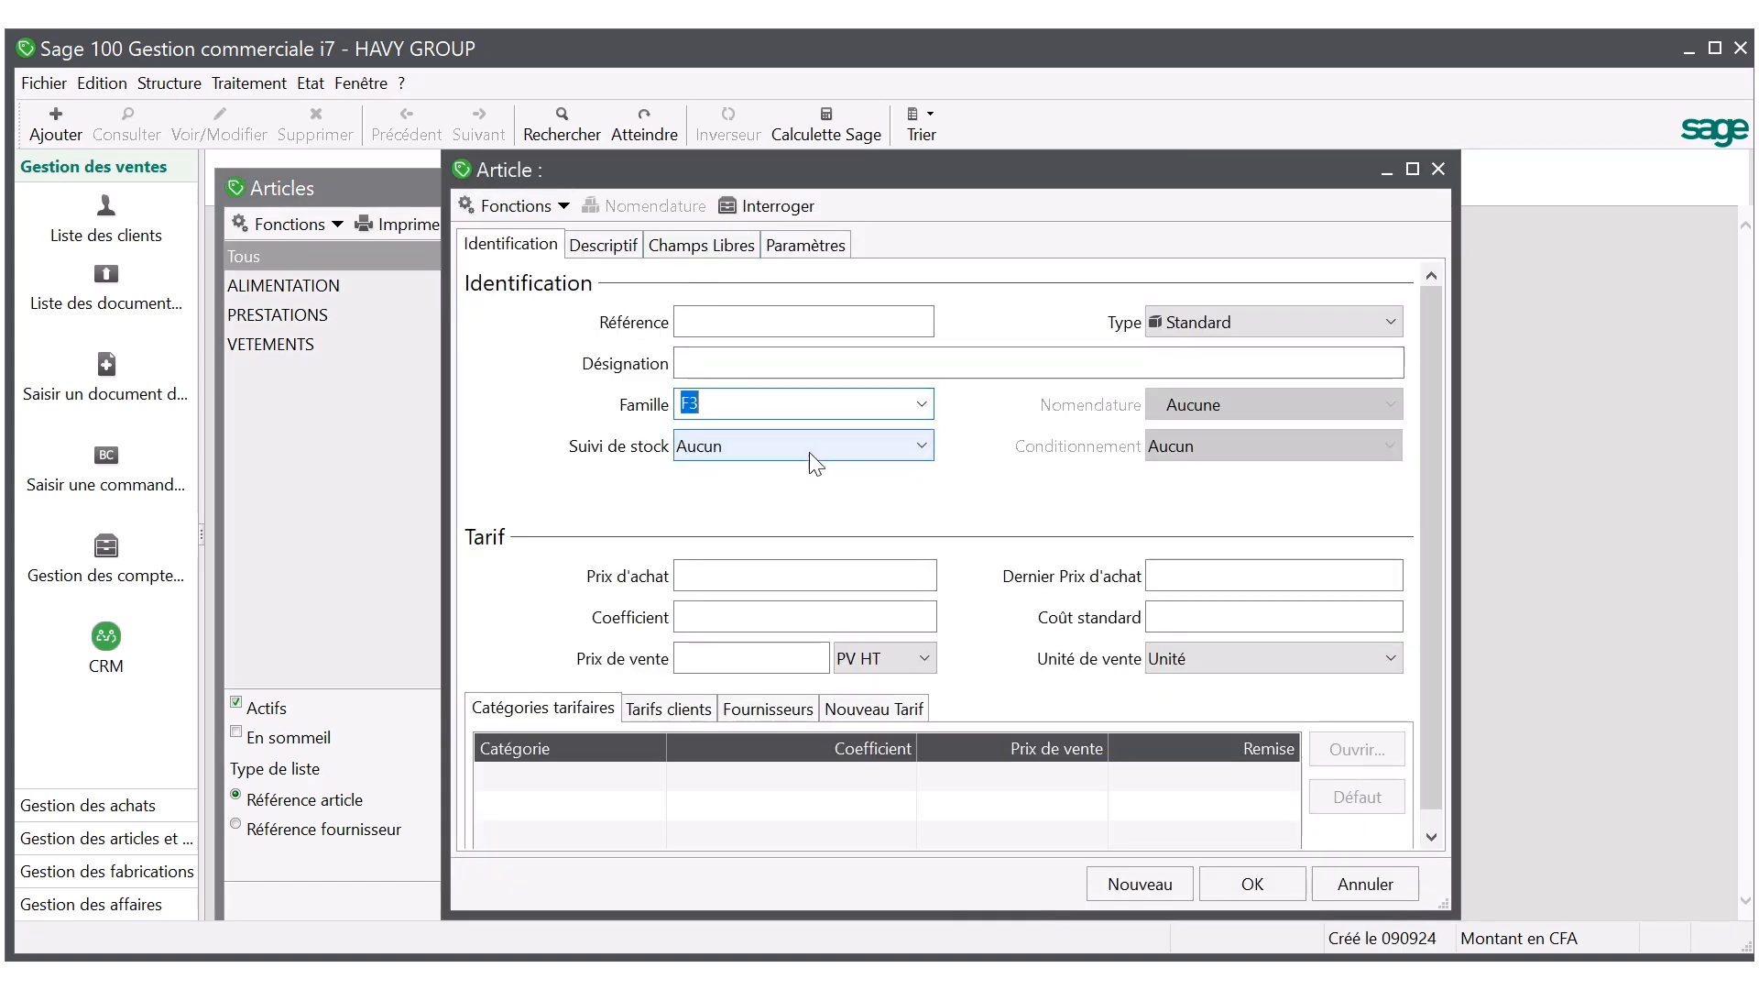
pyautogui.click(689, 366)
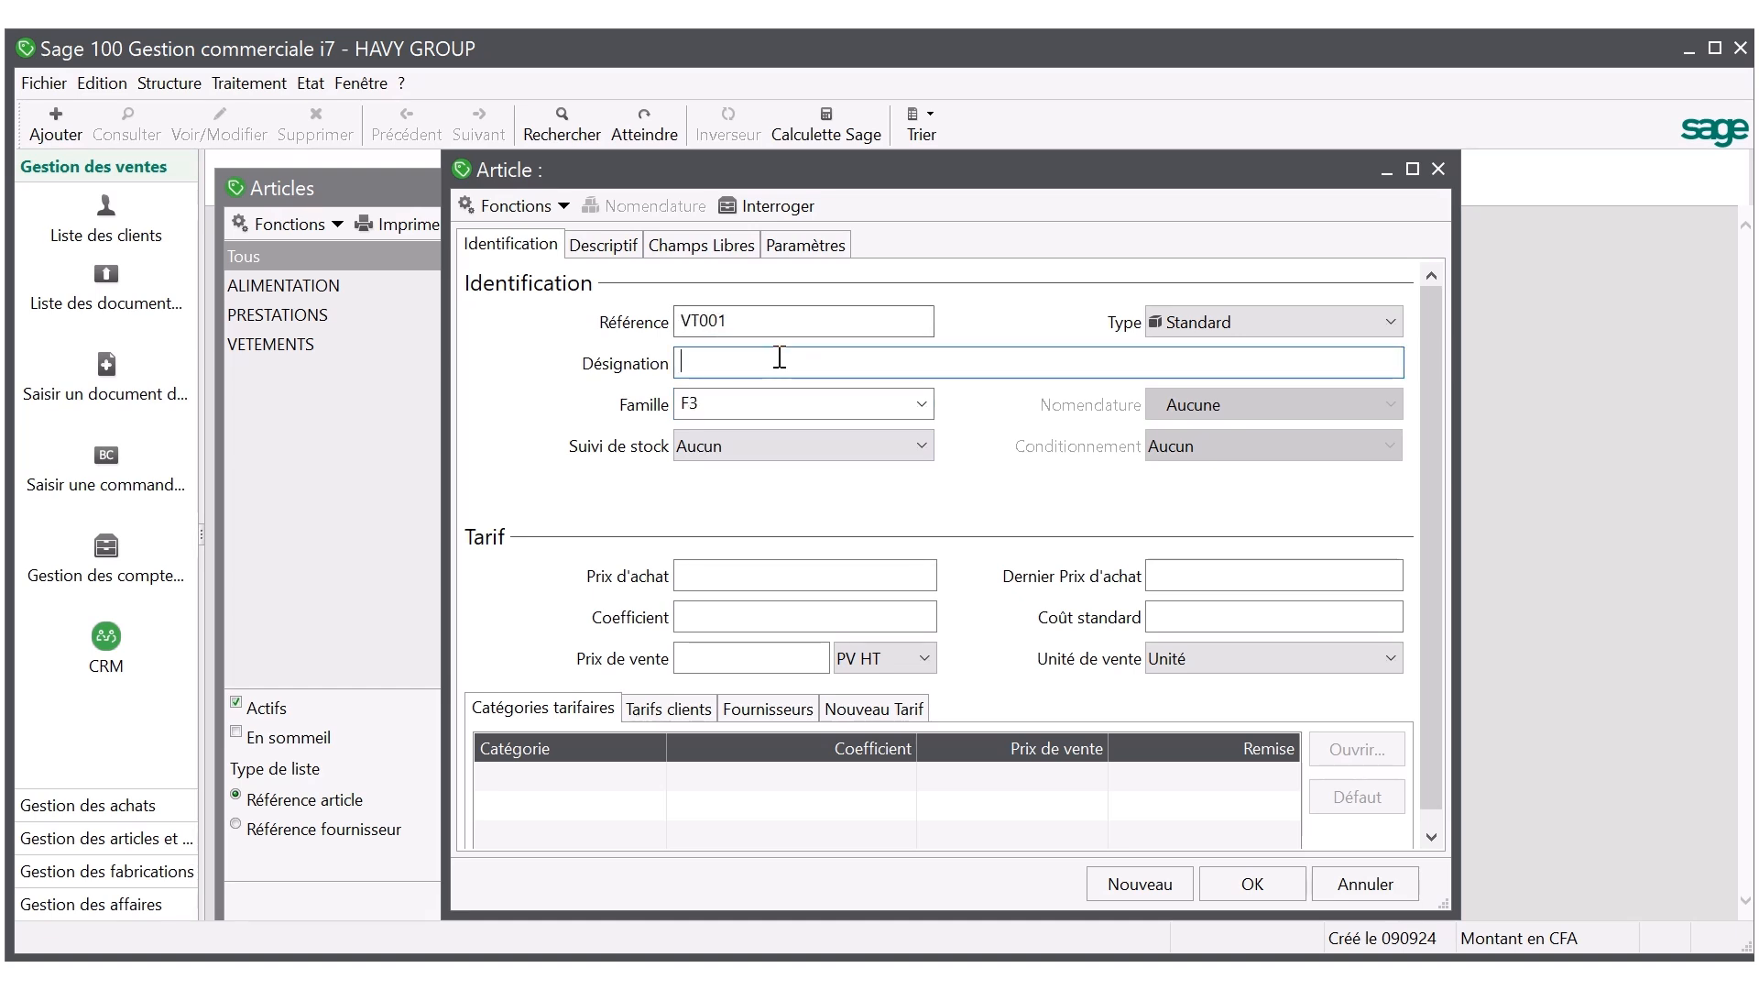
pyautogui.write('CHAUSSURE ')
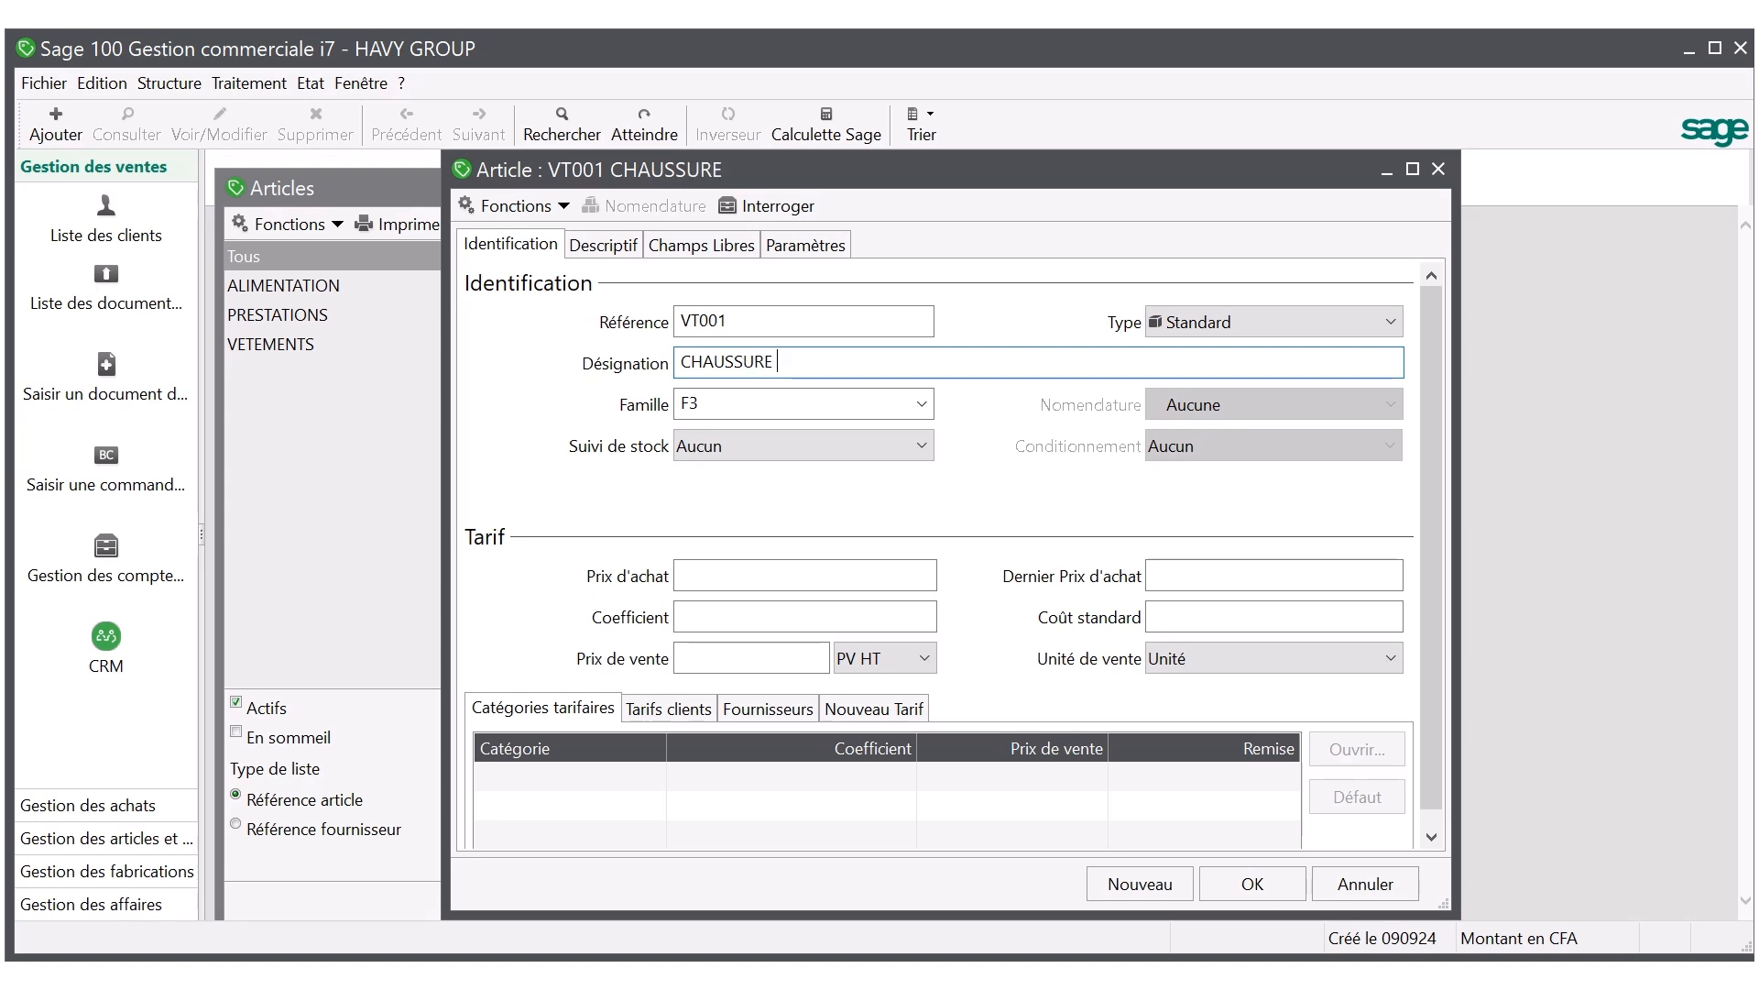
pyautogui.write('WESTON')
pyautogui.press('Tab')
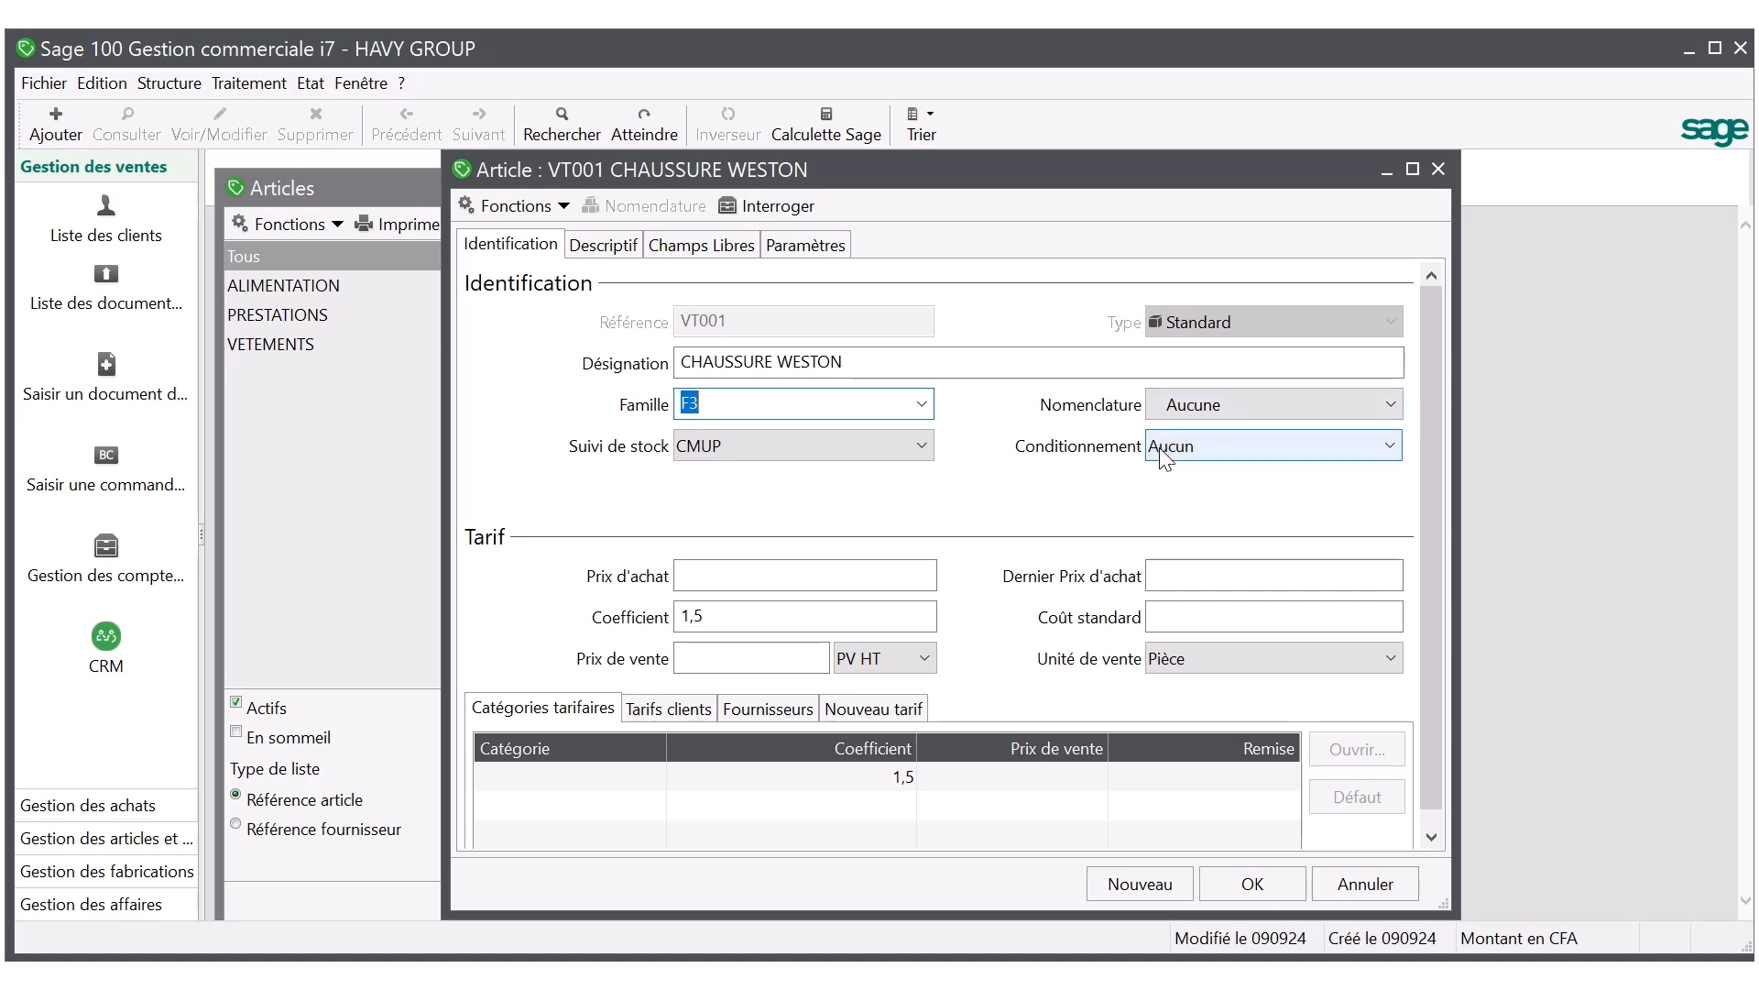
# Give CHAUSSURE WESTON a purchase price of 230000 and a selling price of 345000 HT, keep Pièce as sales unit, and save the article.
pyautogui.click(742, 575)
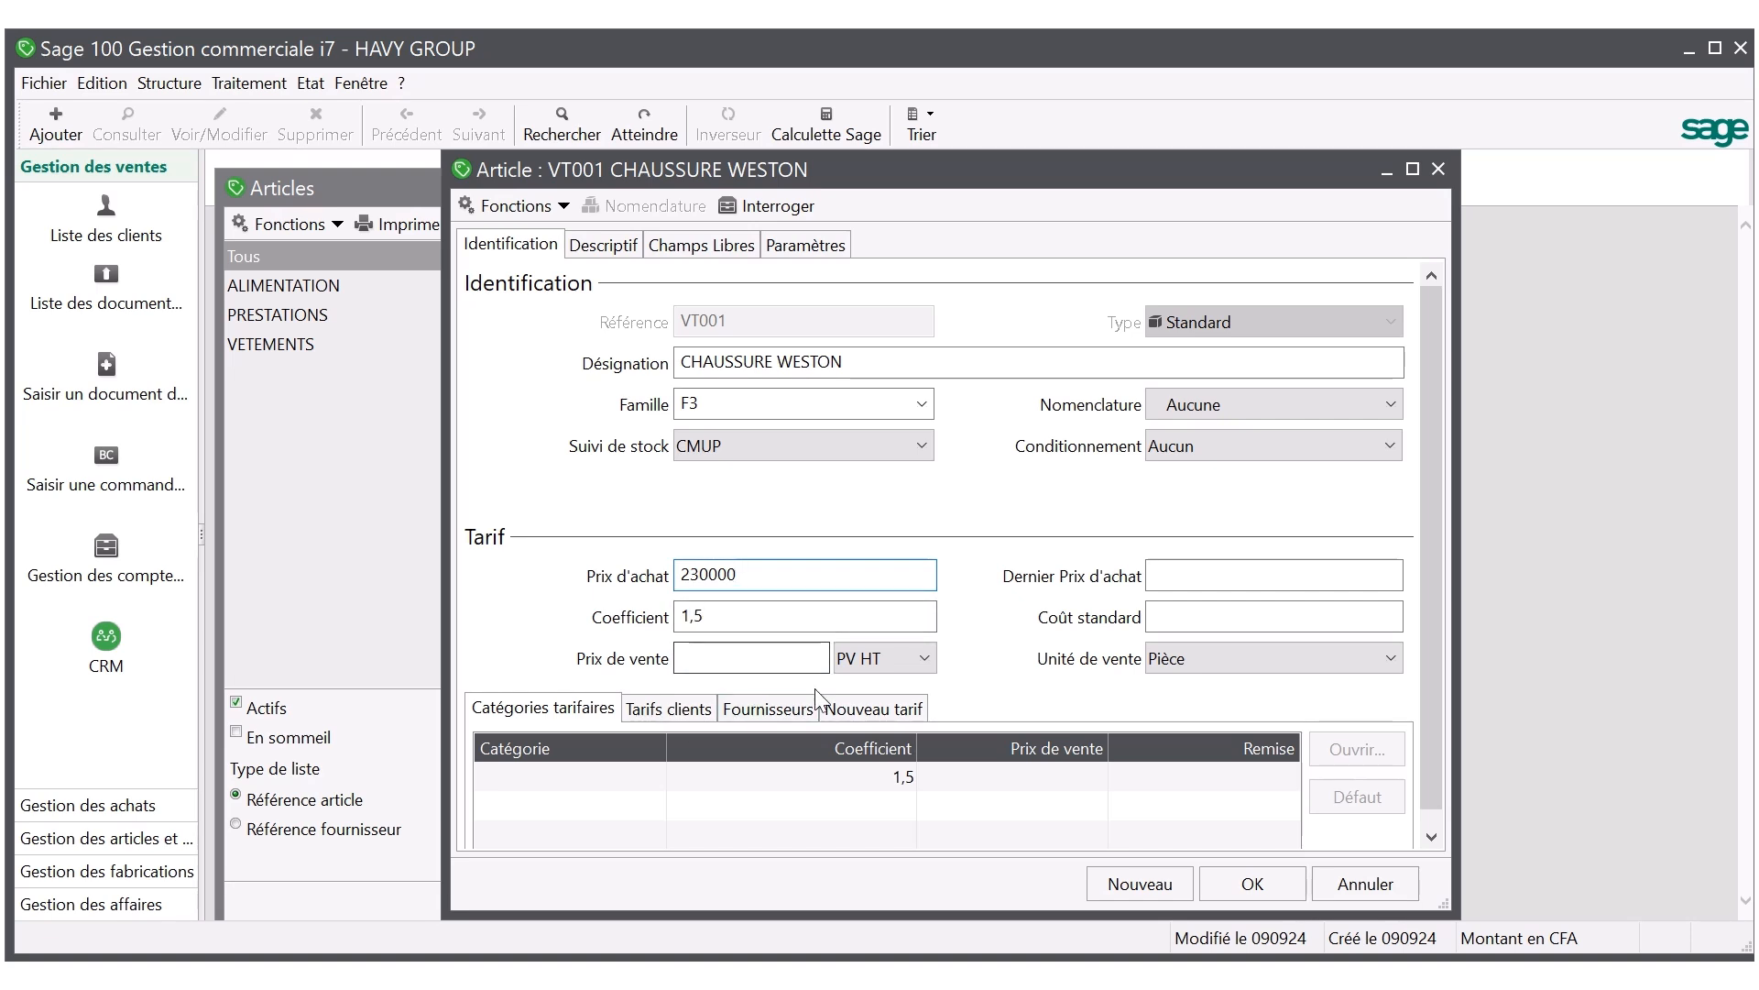
pyautogui.click(704, 657)
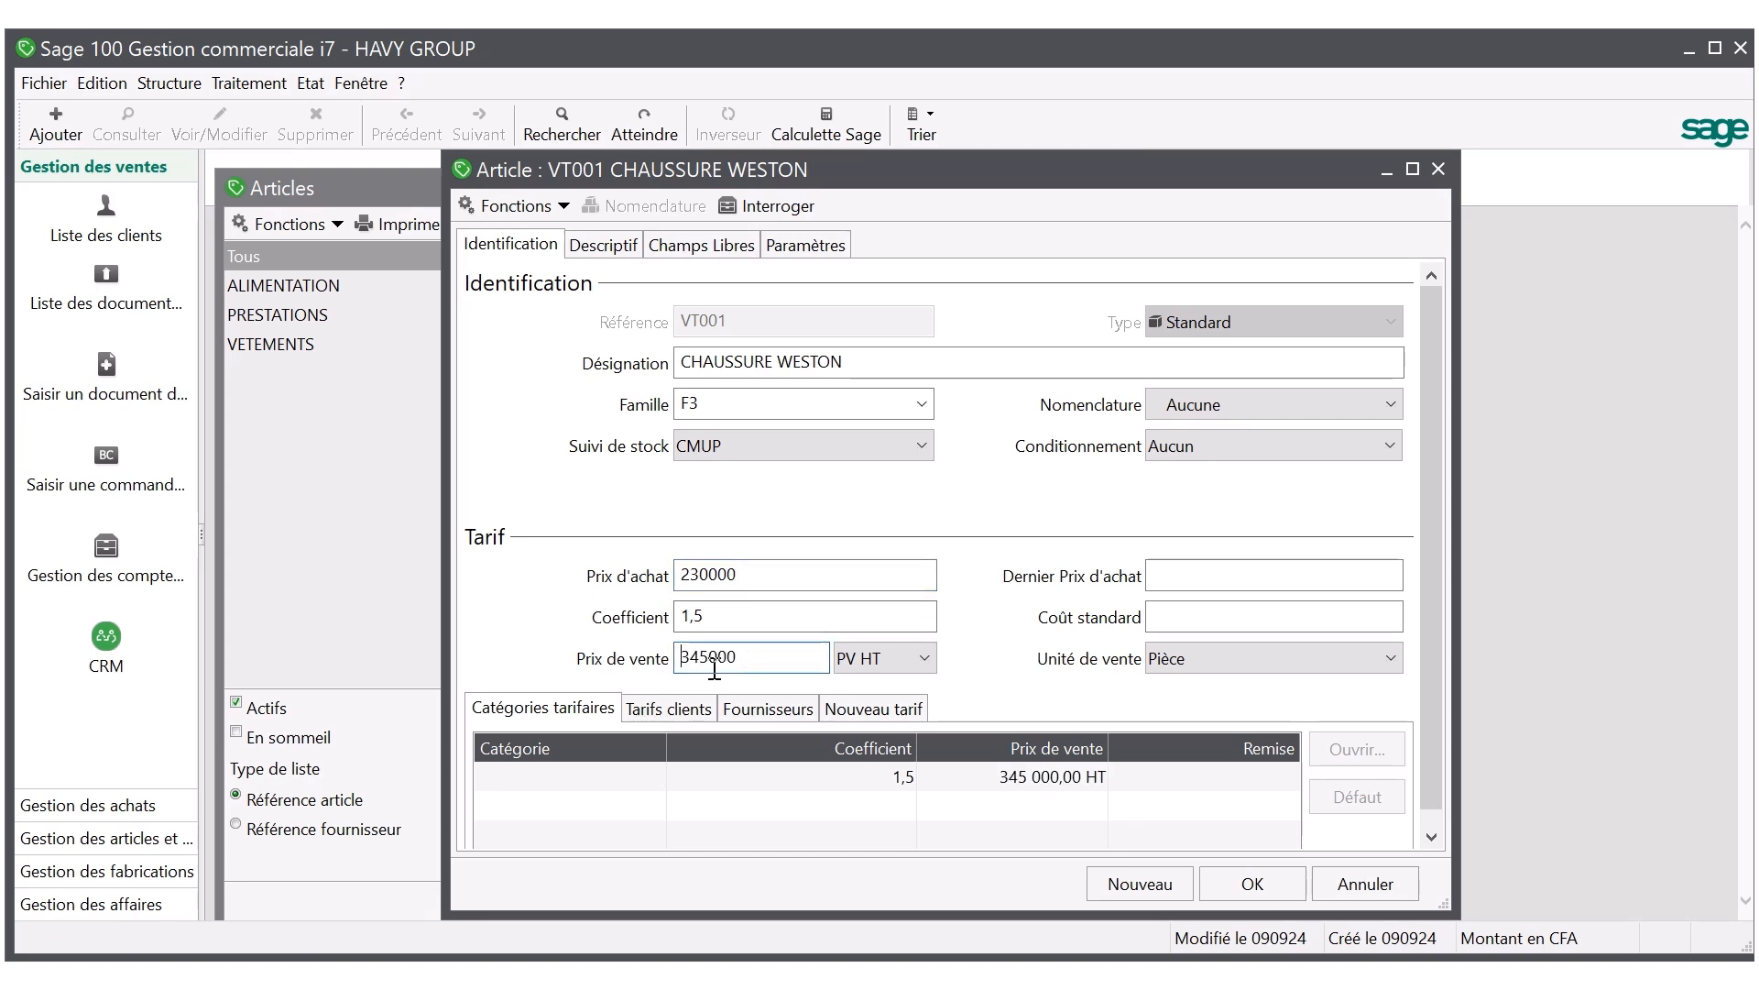
pyautogui.click(1169, 666)
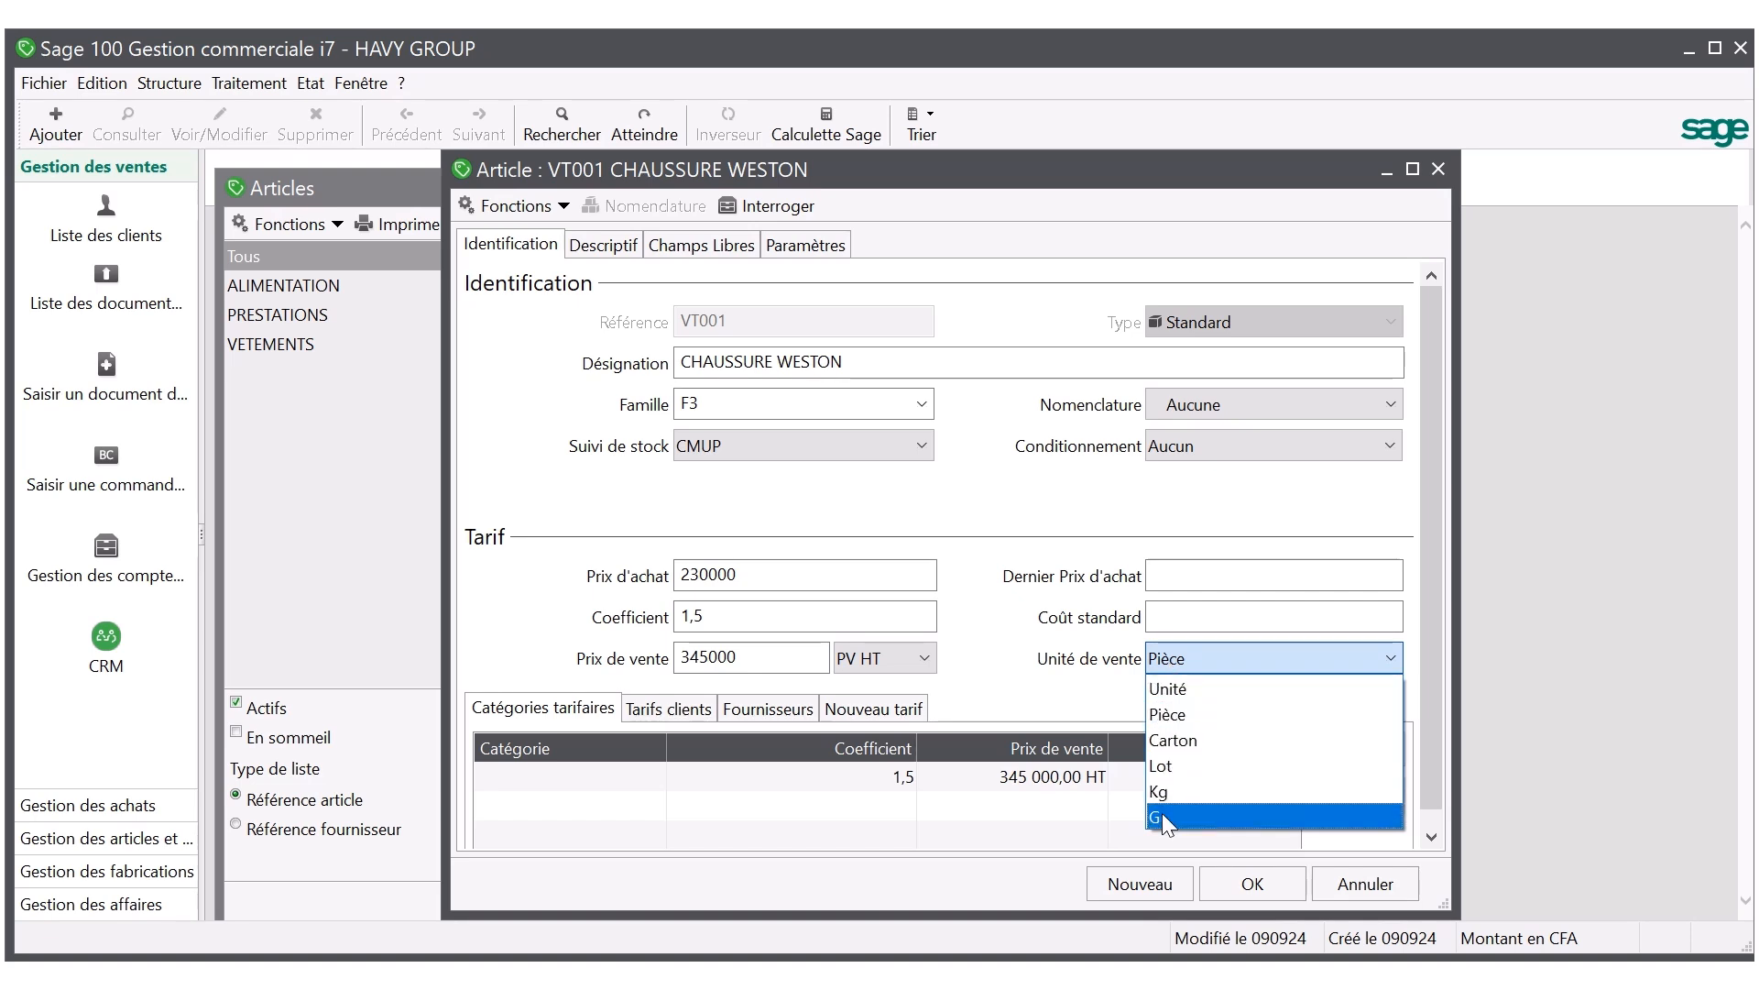
pyautogui.click(1087, 688)
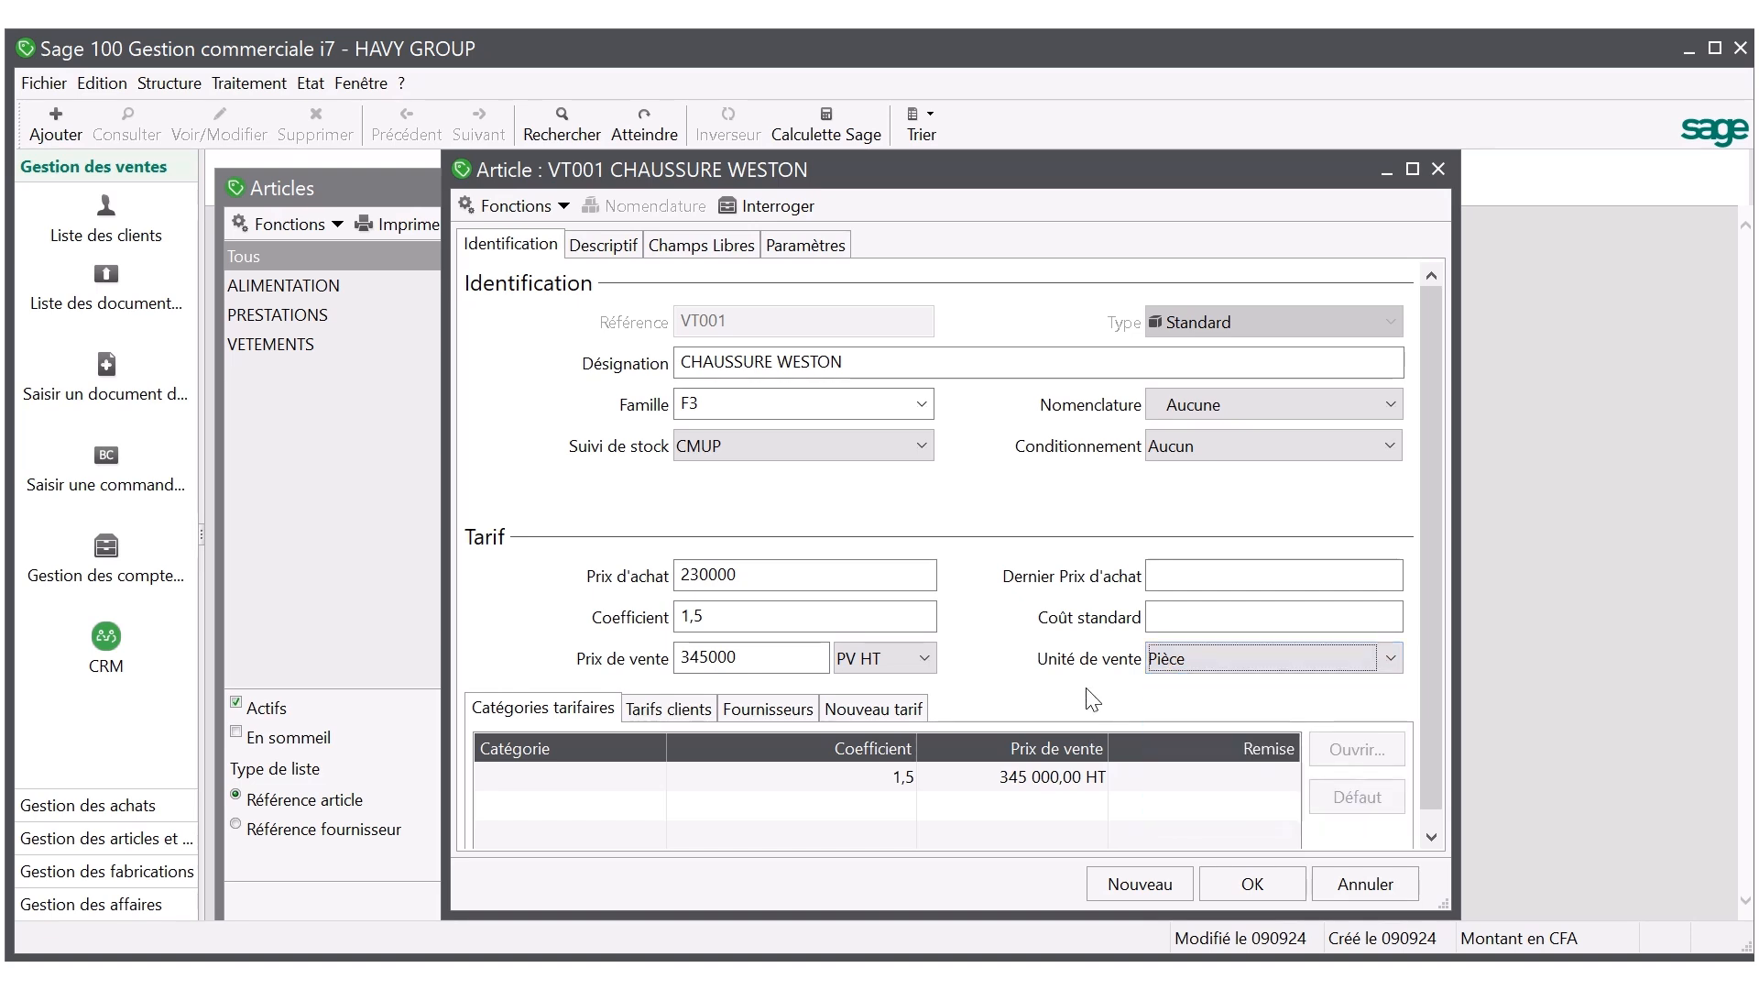
pyautogui.click(1228, 892)
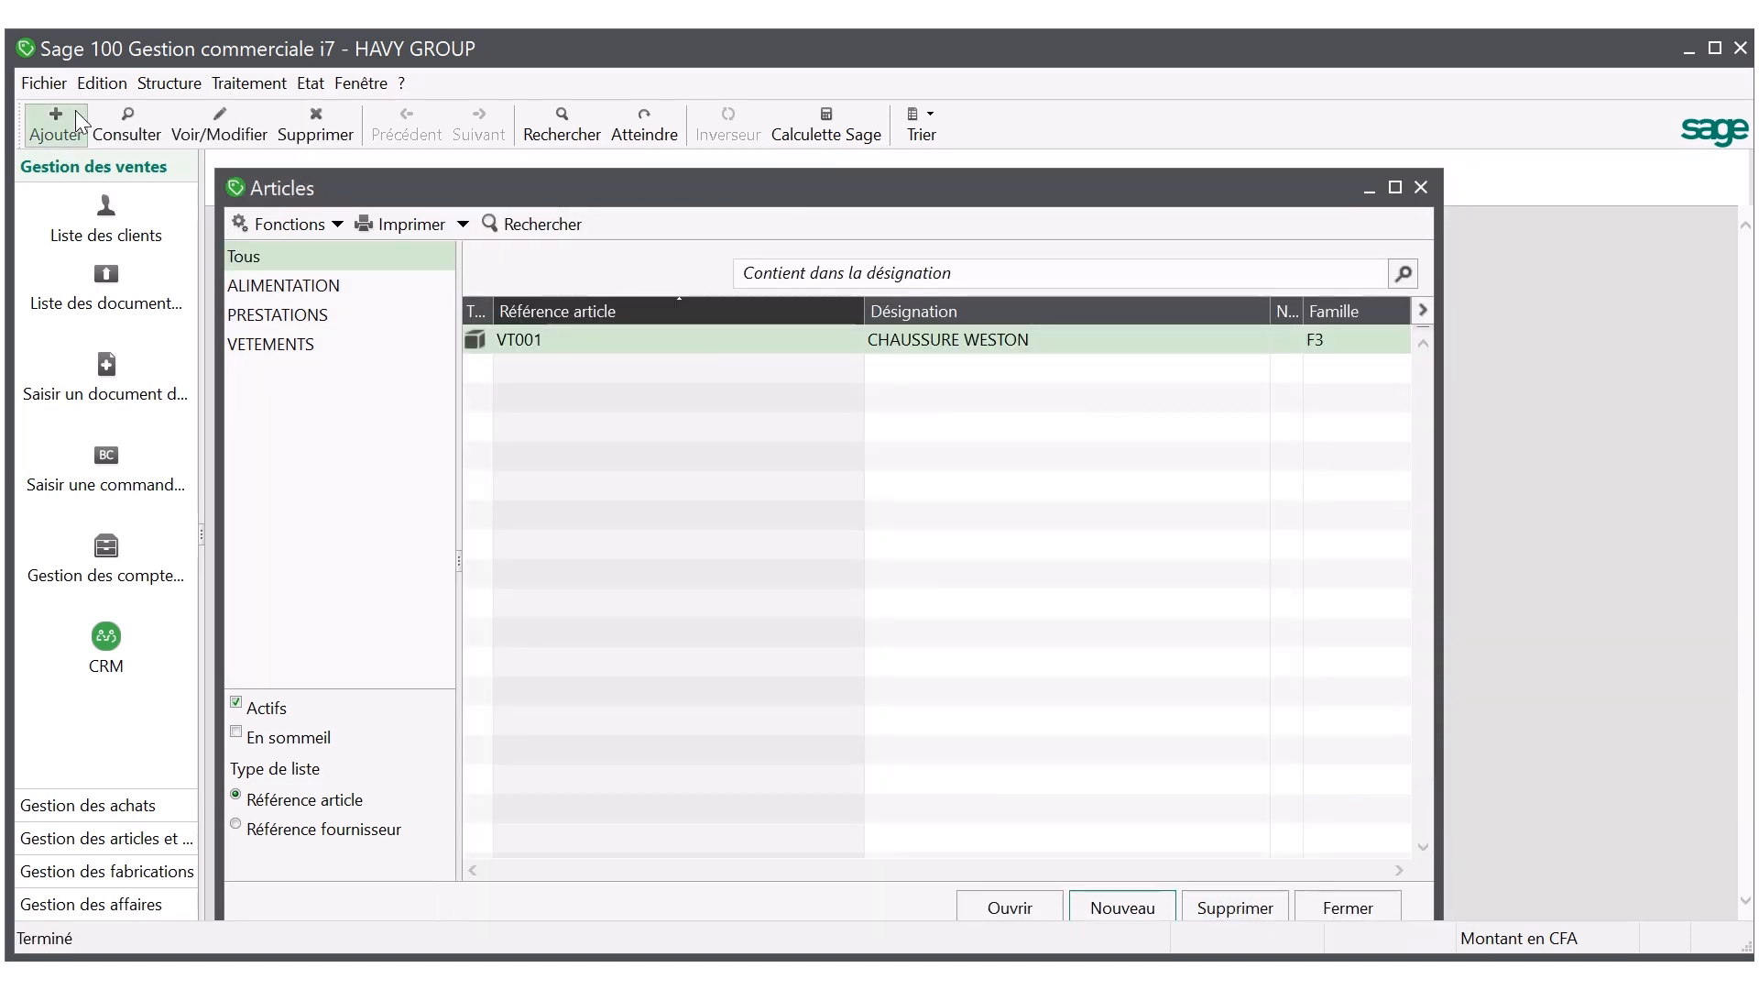
# Add Paire to the purchase and sales units in the article parameters and save the company parameters.
pyautogui.click(51, 91)
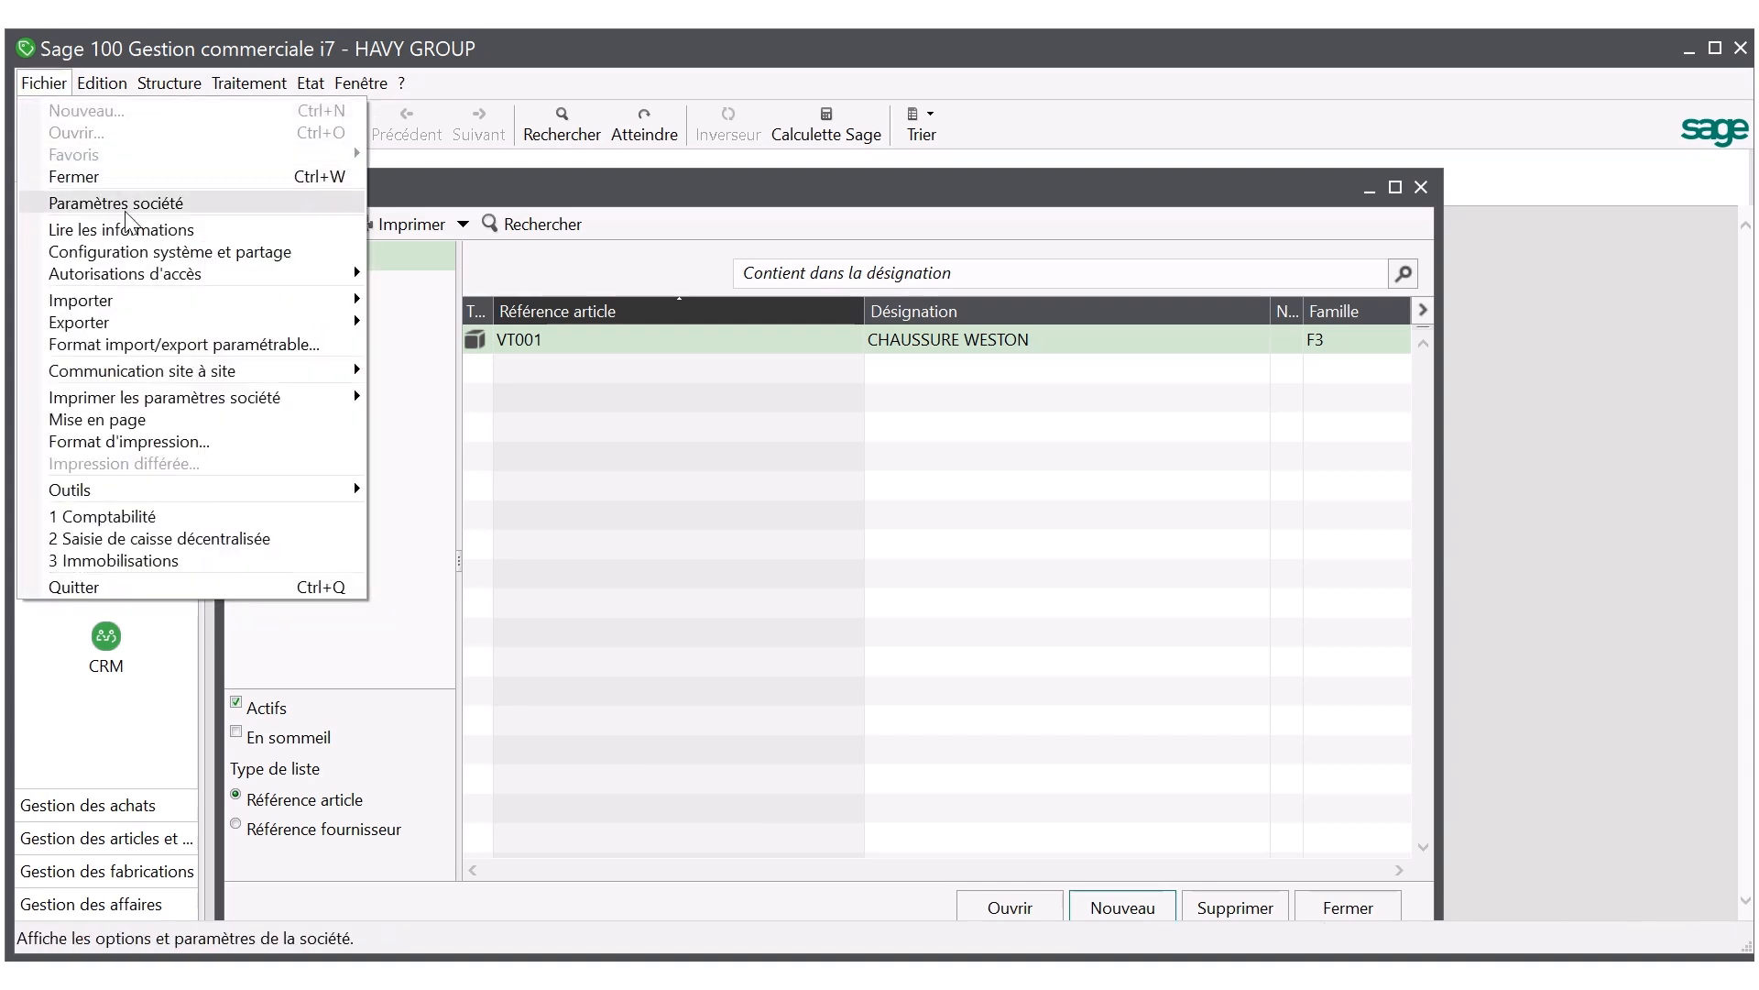
pyautogui.click(92, 203)
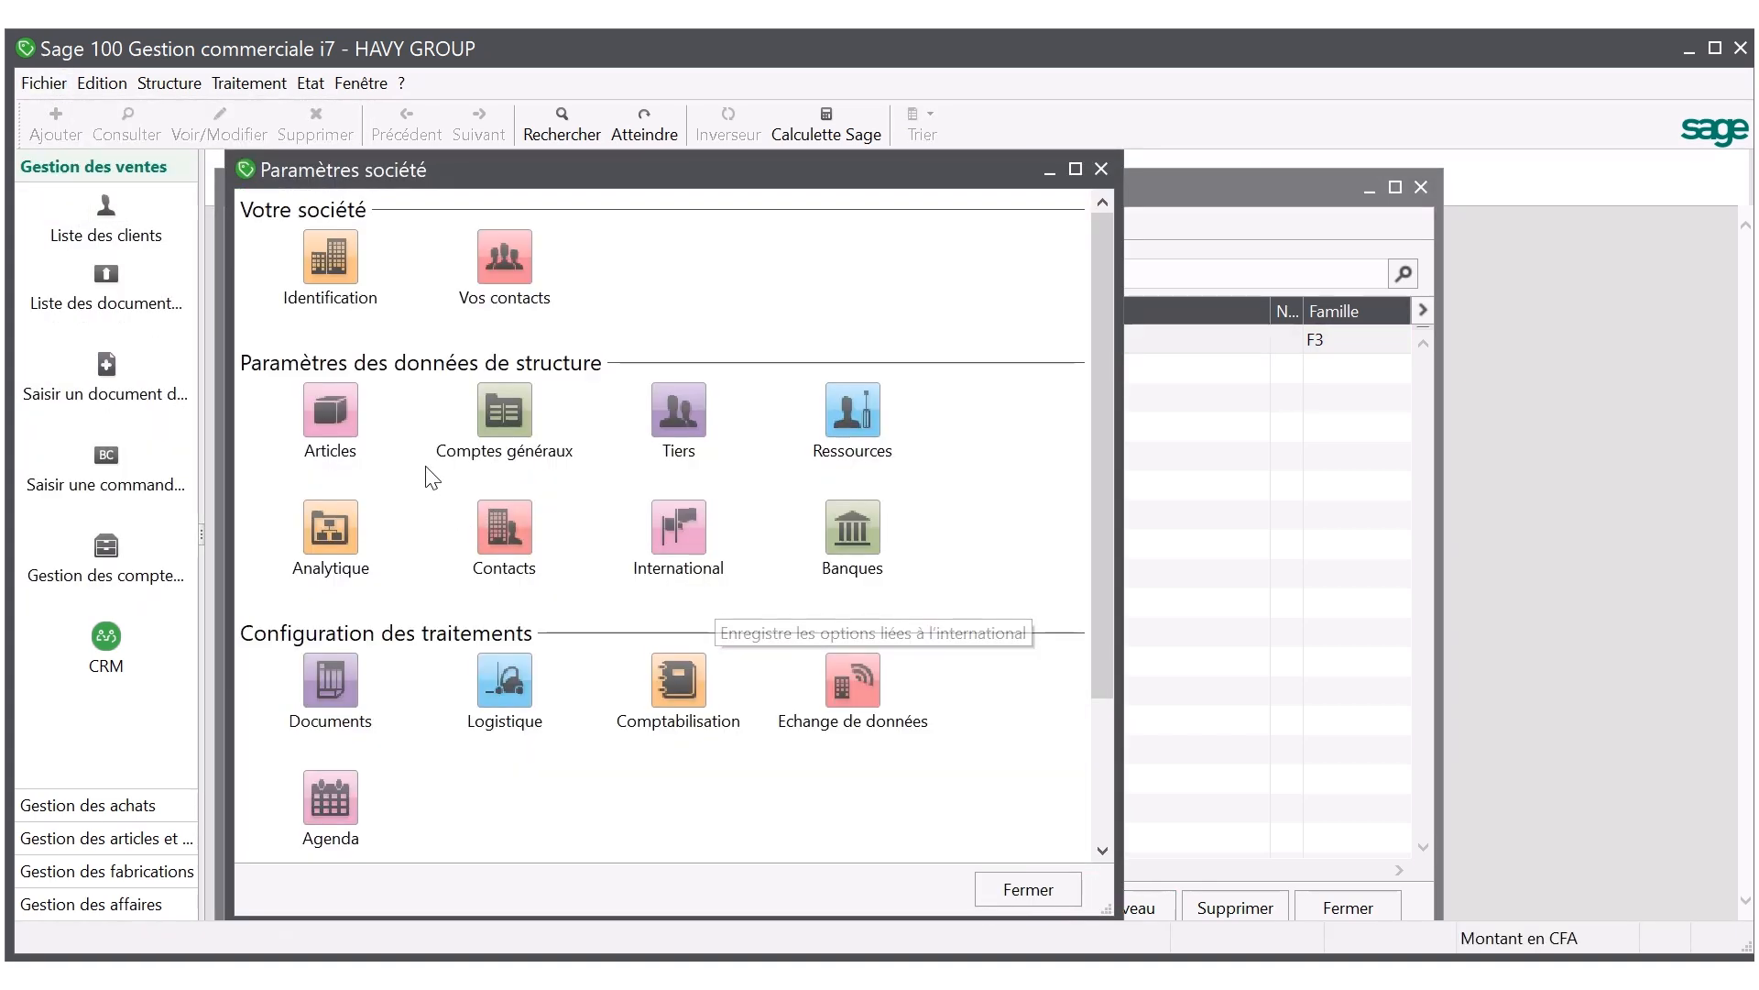
pyautogui.click(354, 429)
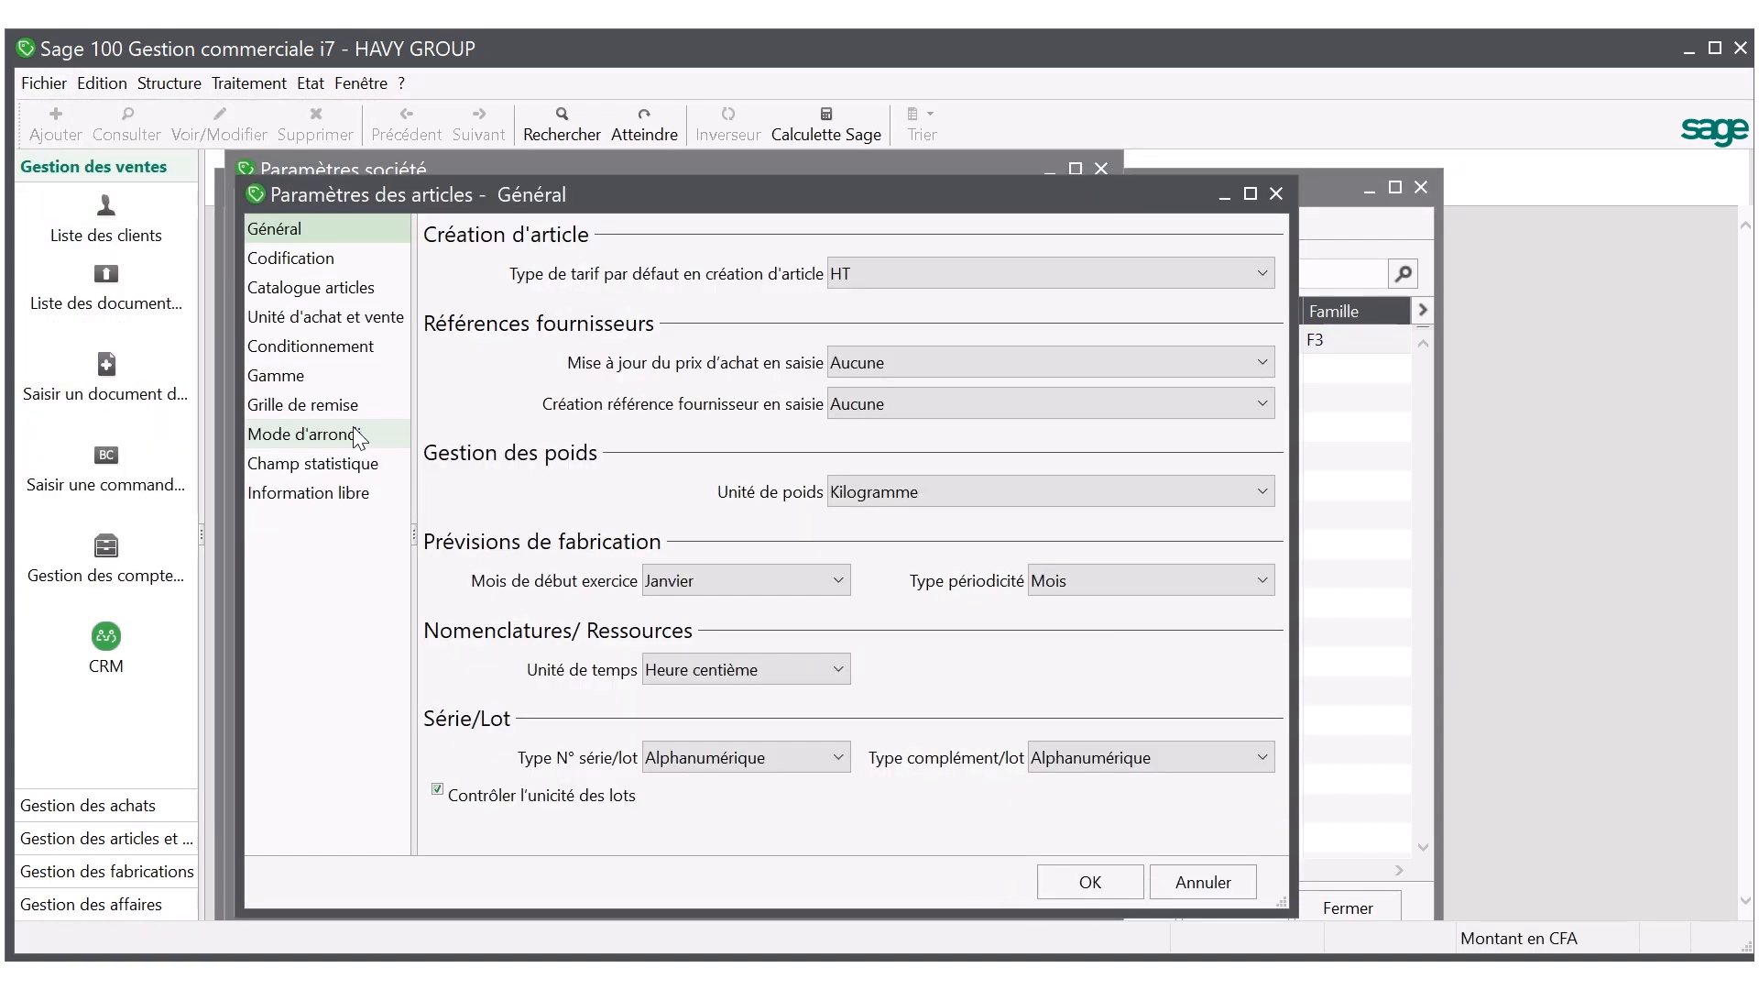
pyautogui.click(307, 320)
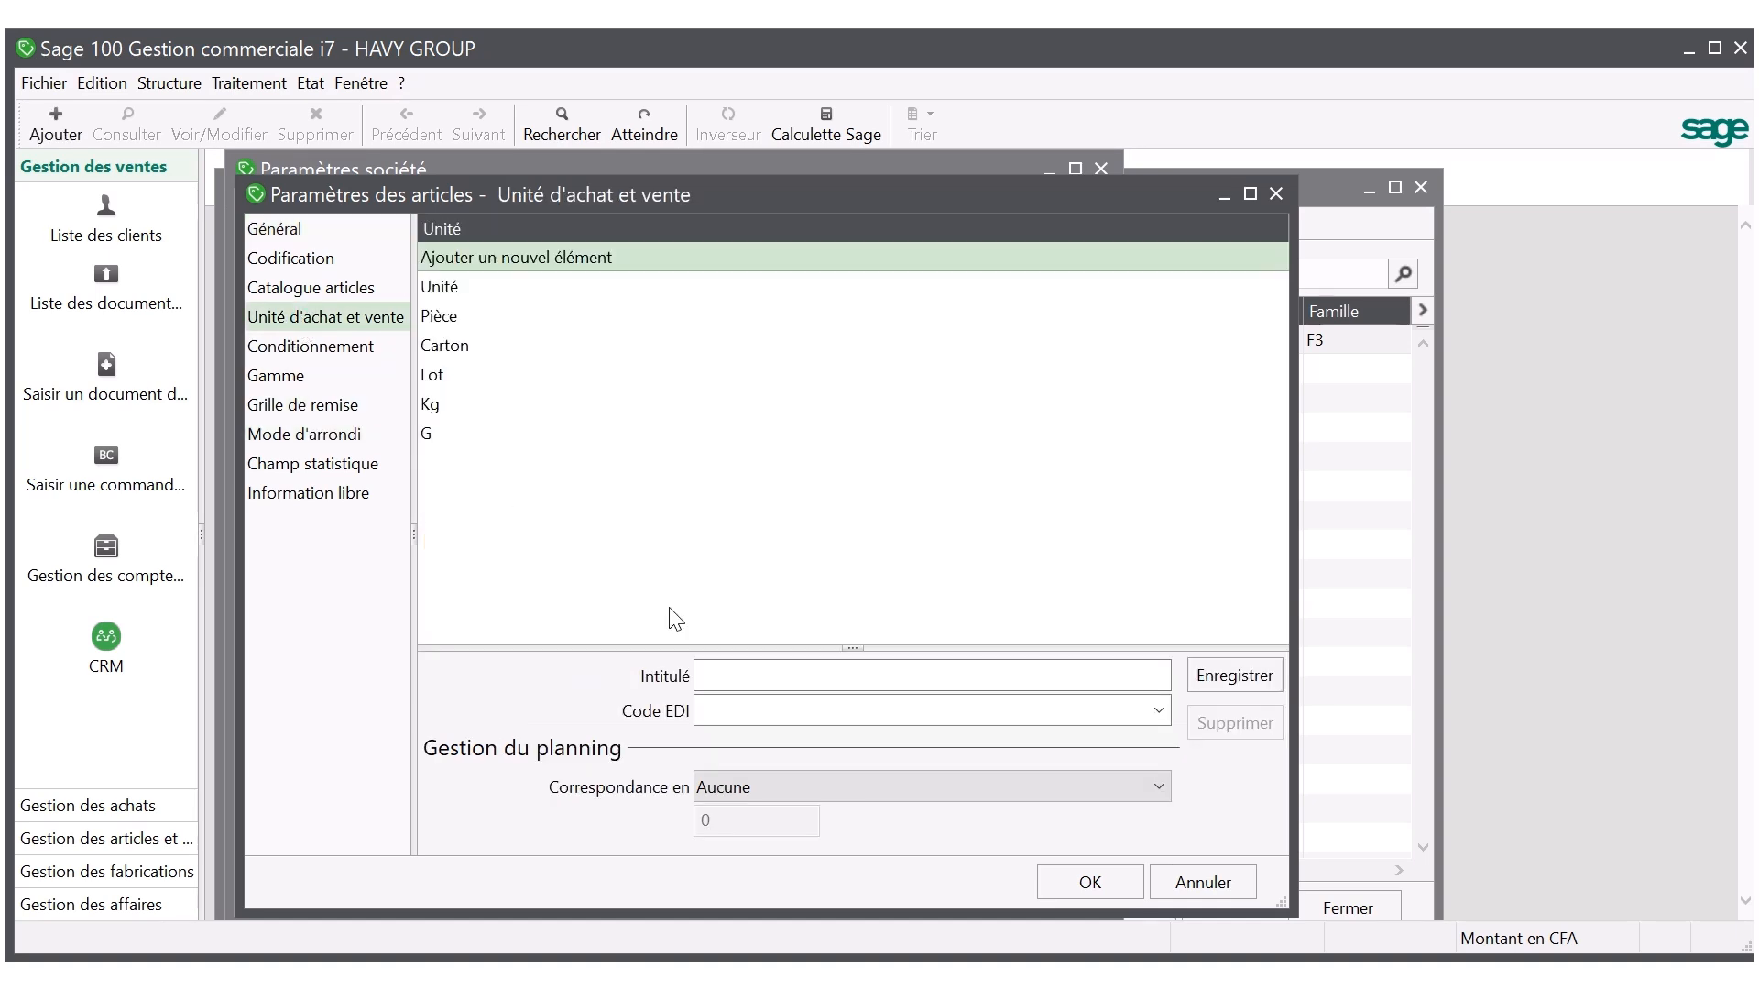
pyautogui.click(732, 674)
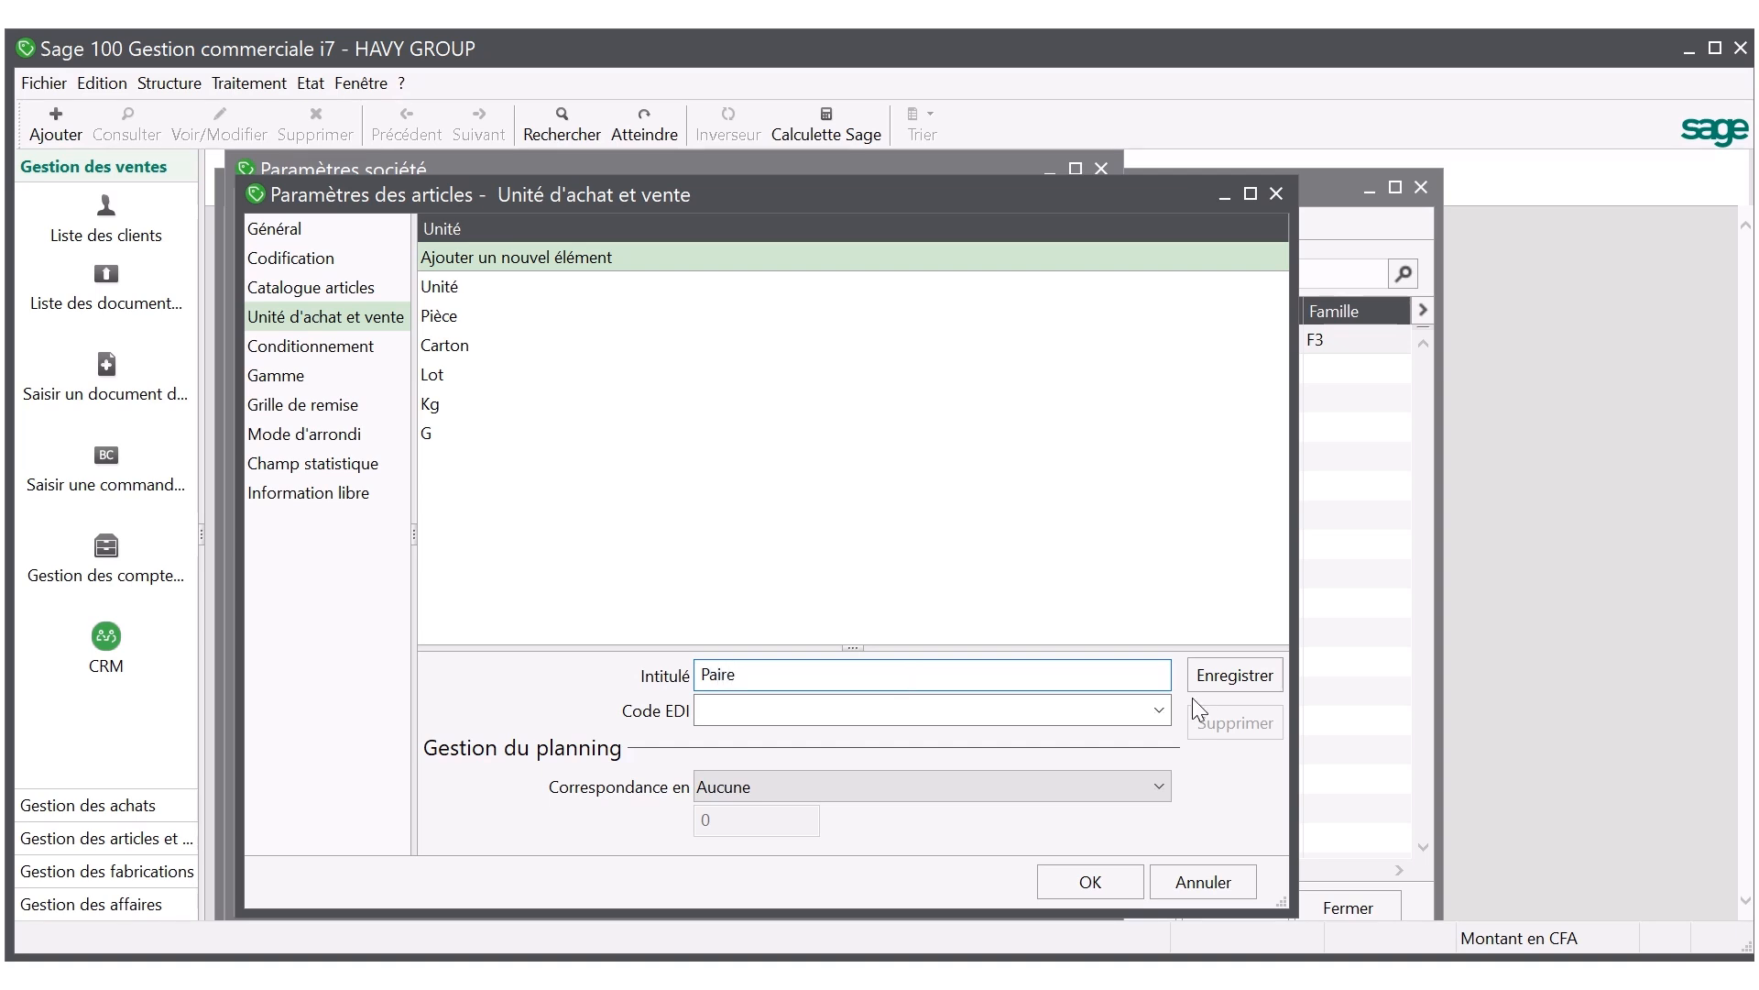
pyautogui.click(1246, 678)
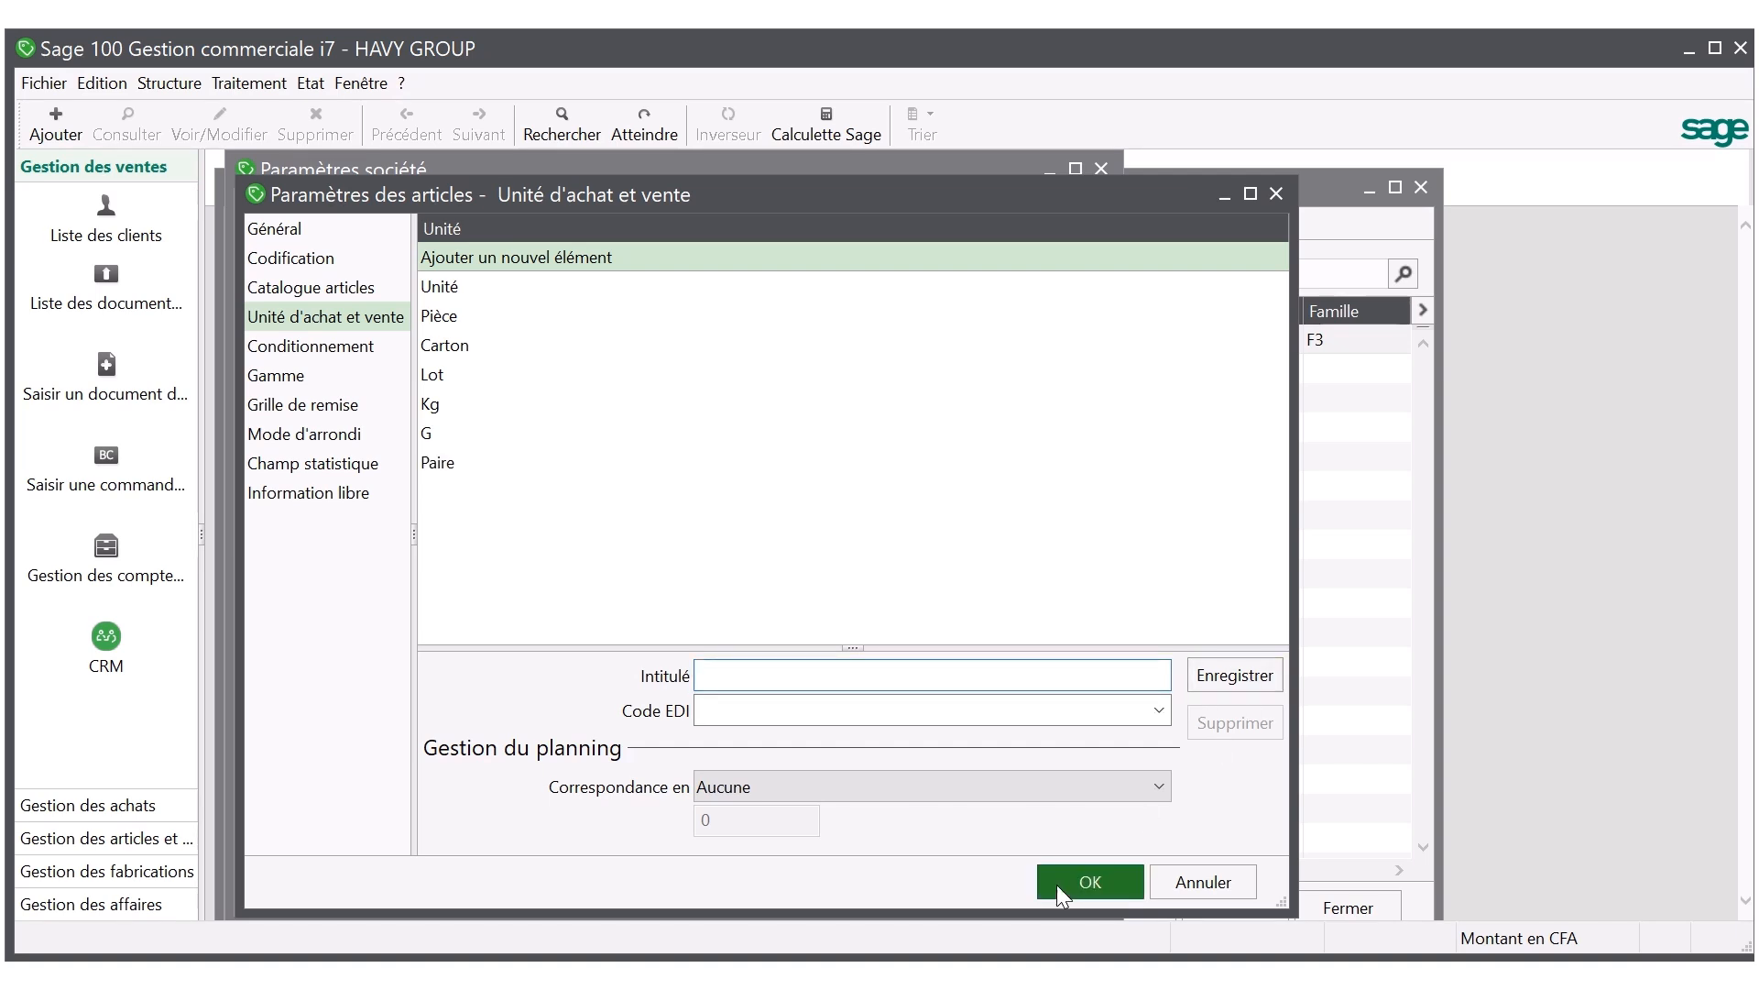
pyautogui.click(1057, 883)
pyautogui.click(1012, 896)
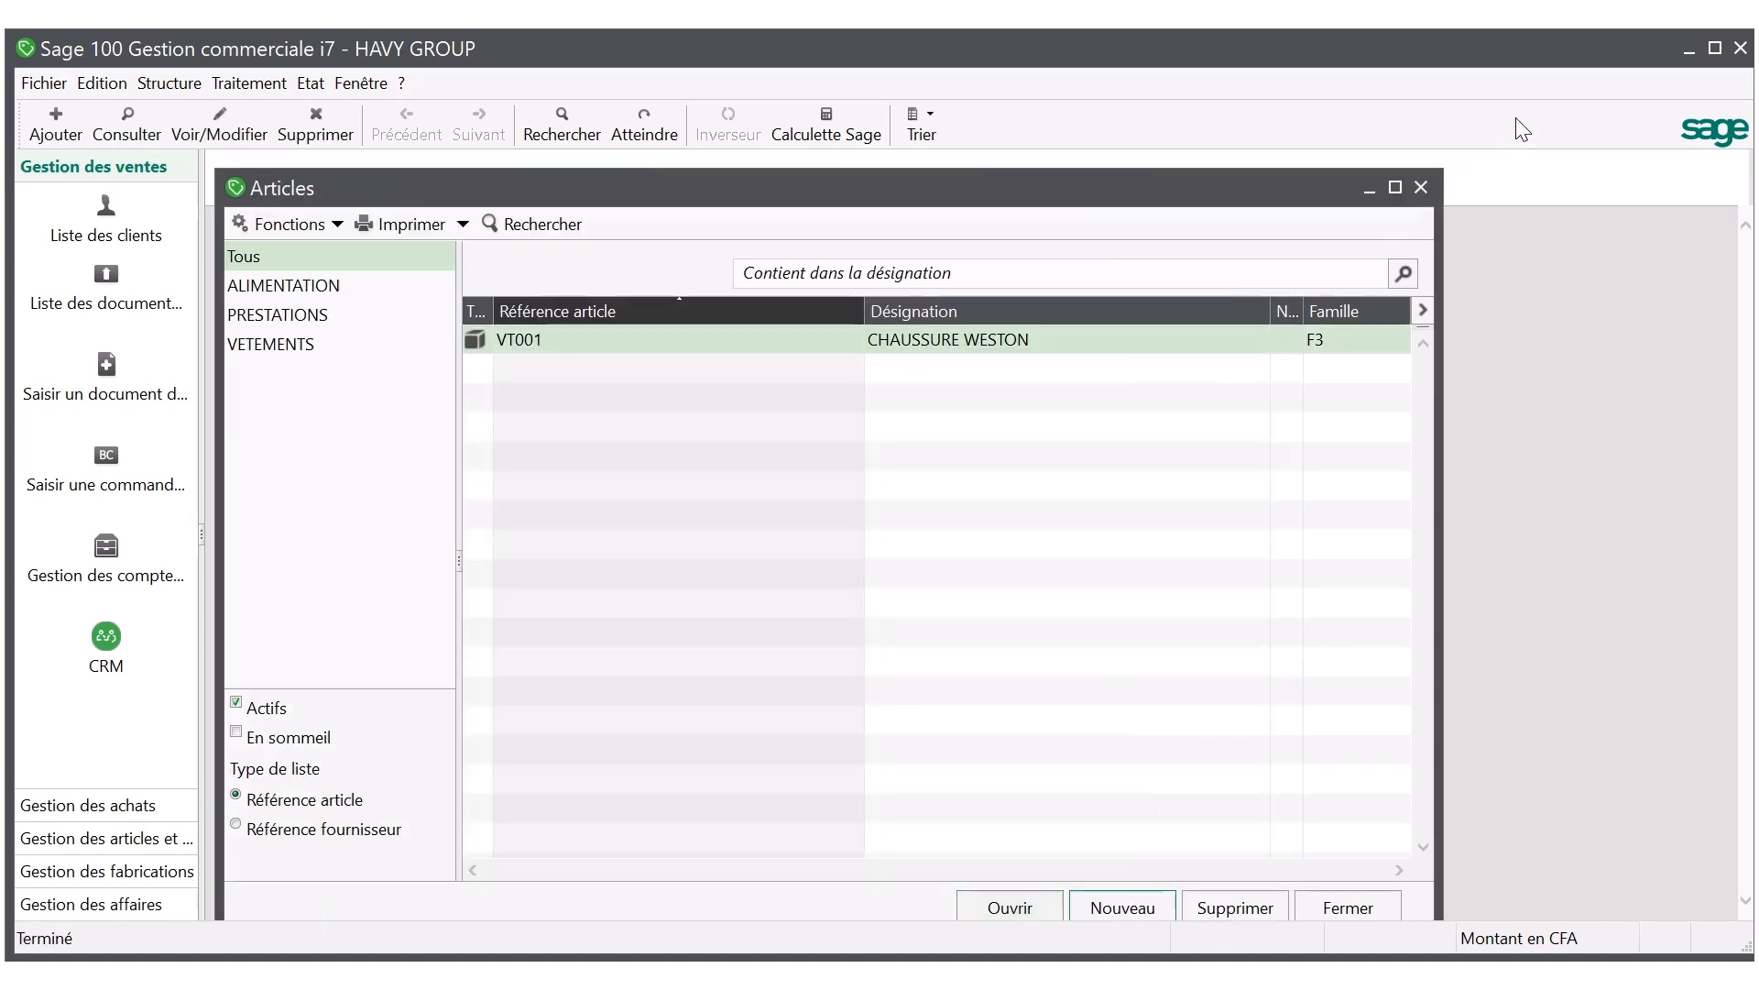
# Open the CHAUSSURE WESTON article from the maximized article list and set its sales unit to Paire.
pyautogui.click(1394, 189)
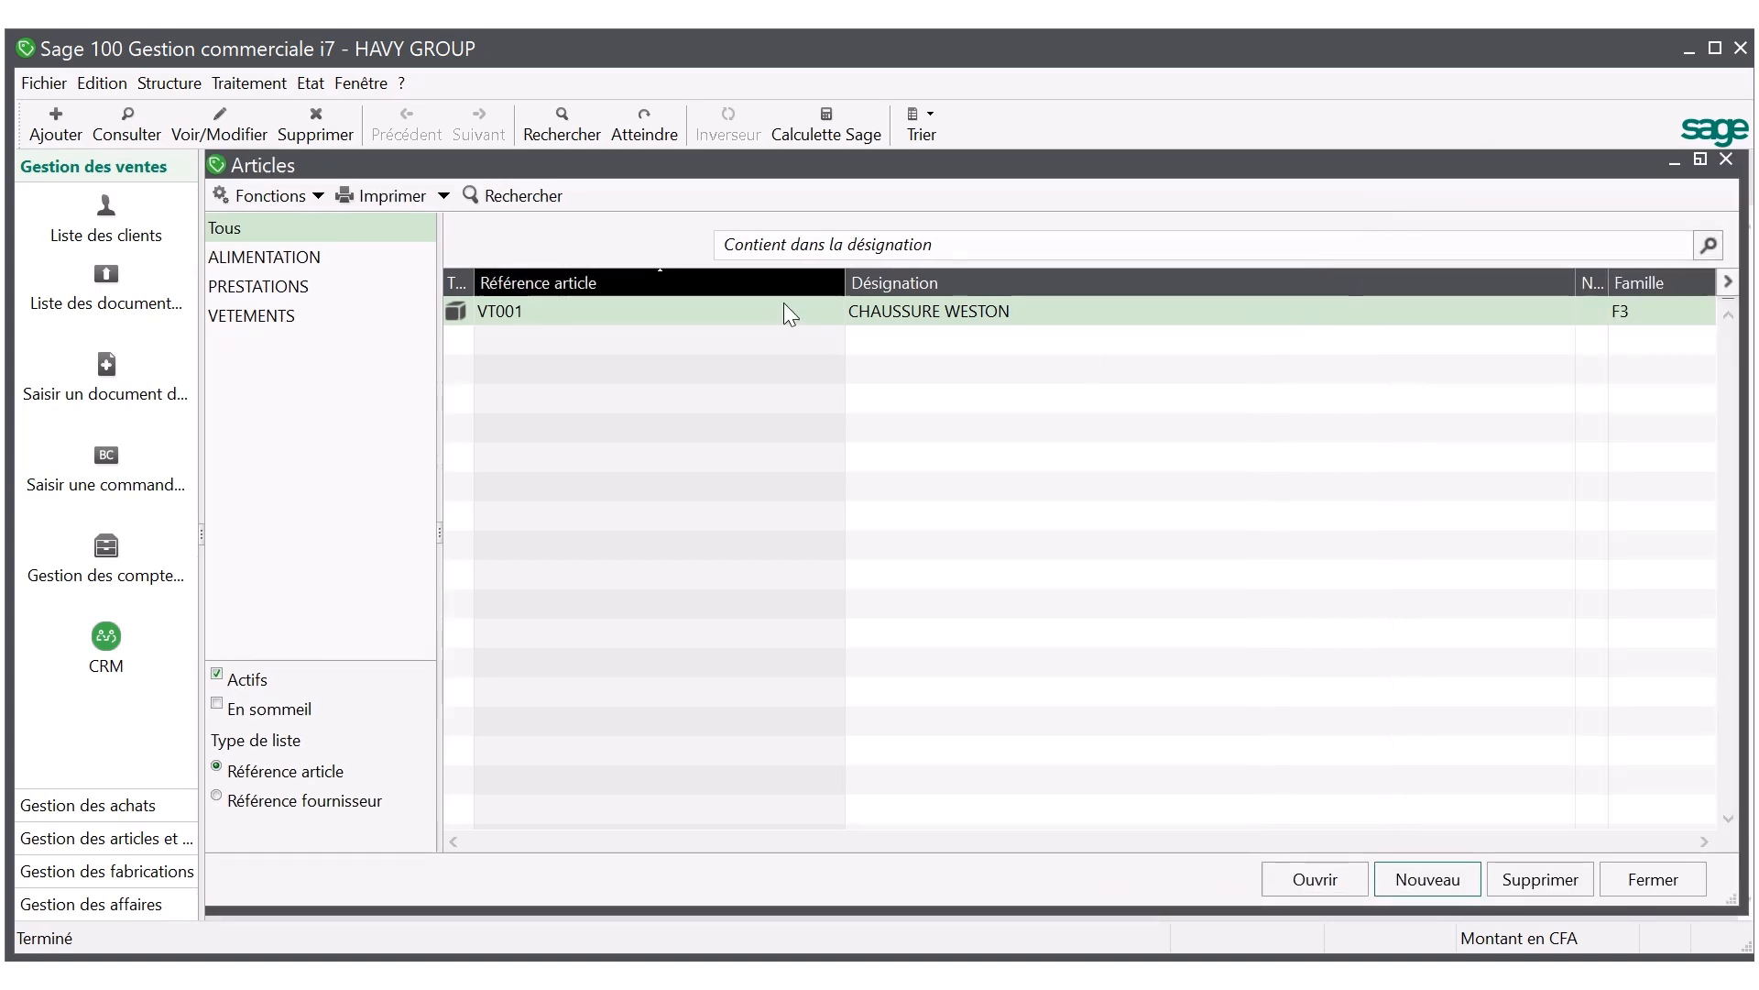
pyautogui.doubleClick(763, 311)
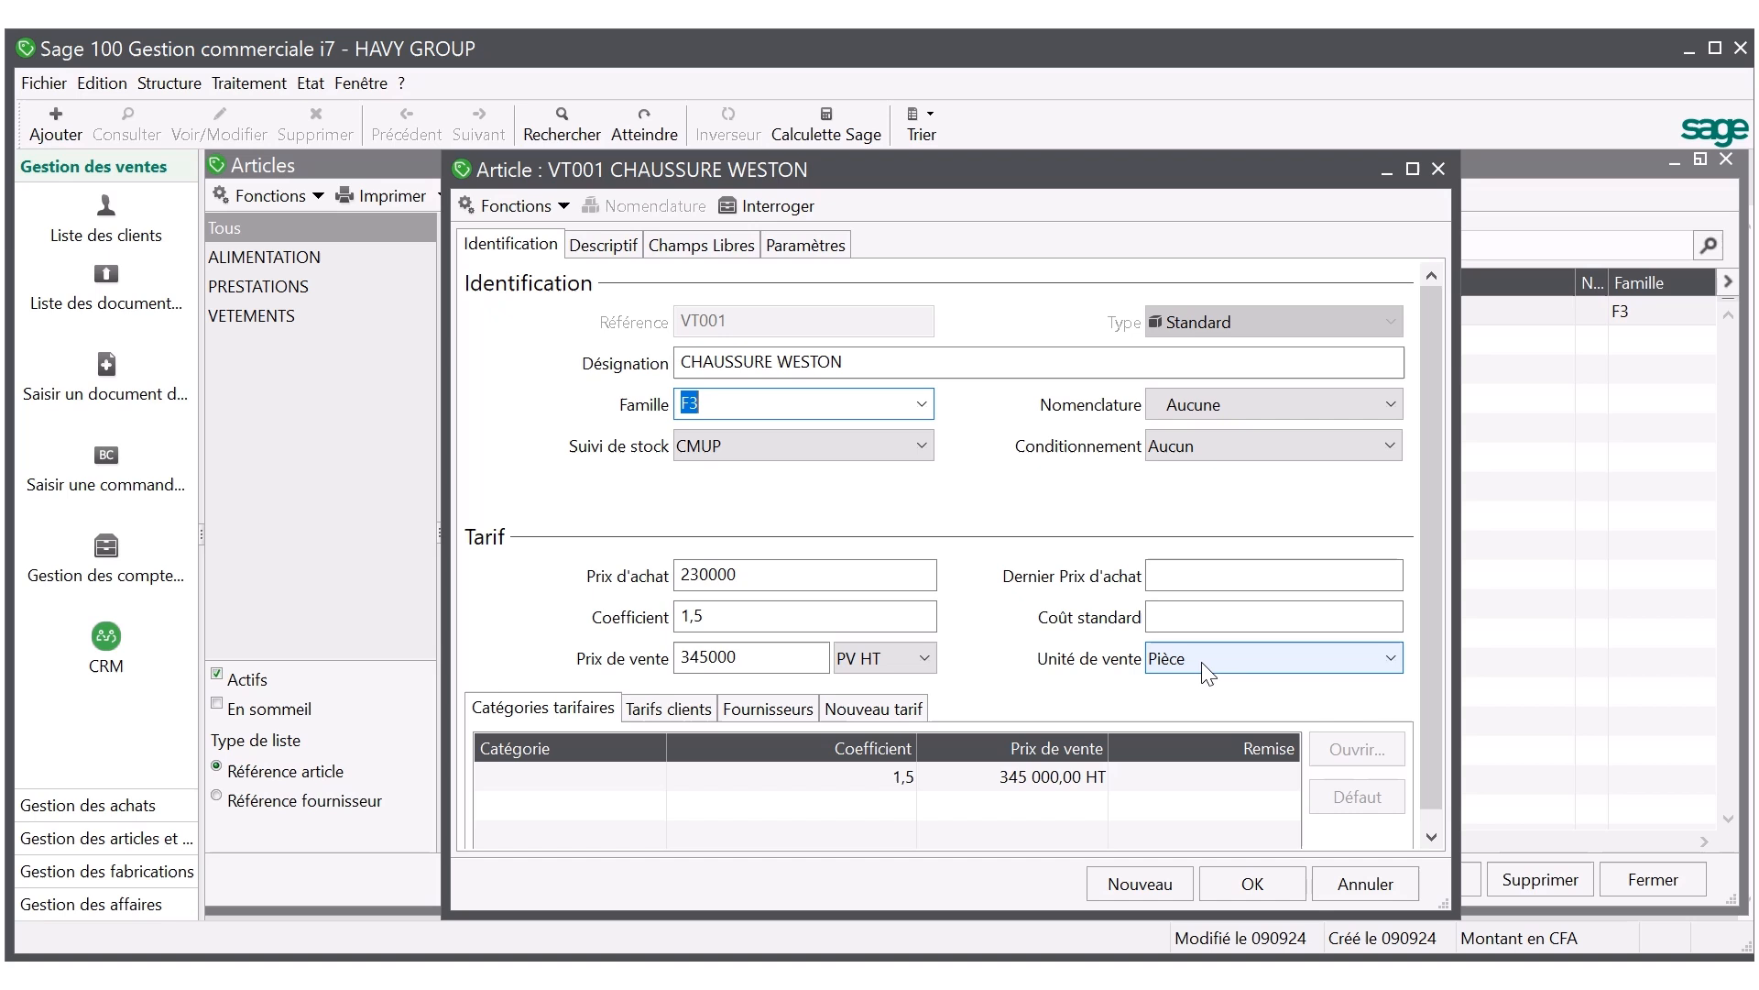
pyautogui.click(1201, 661)
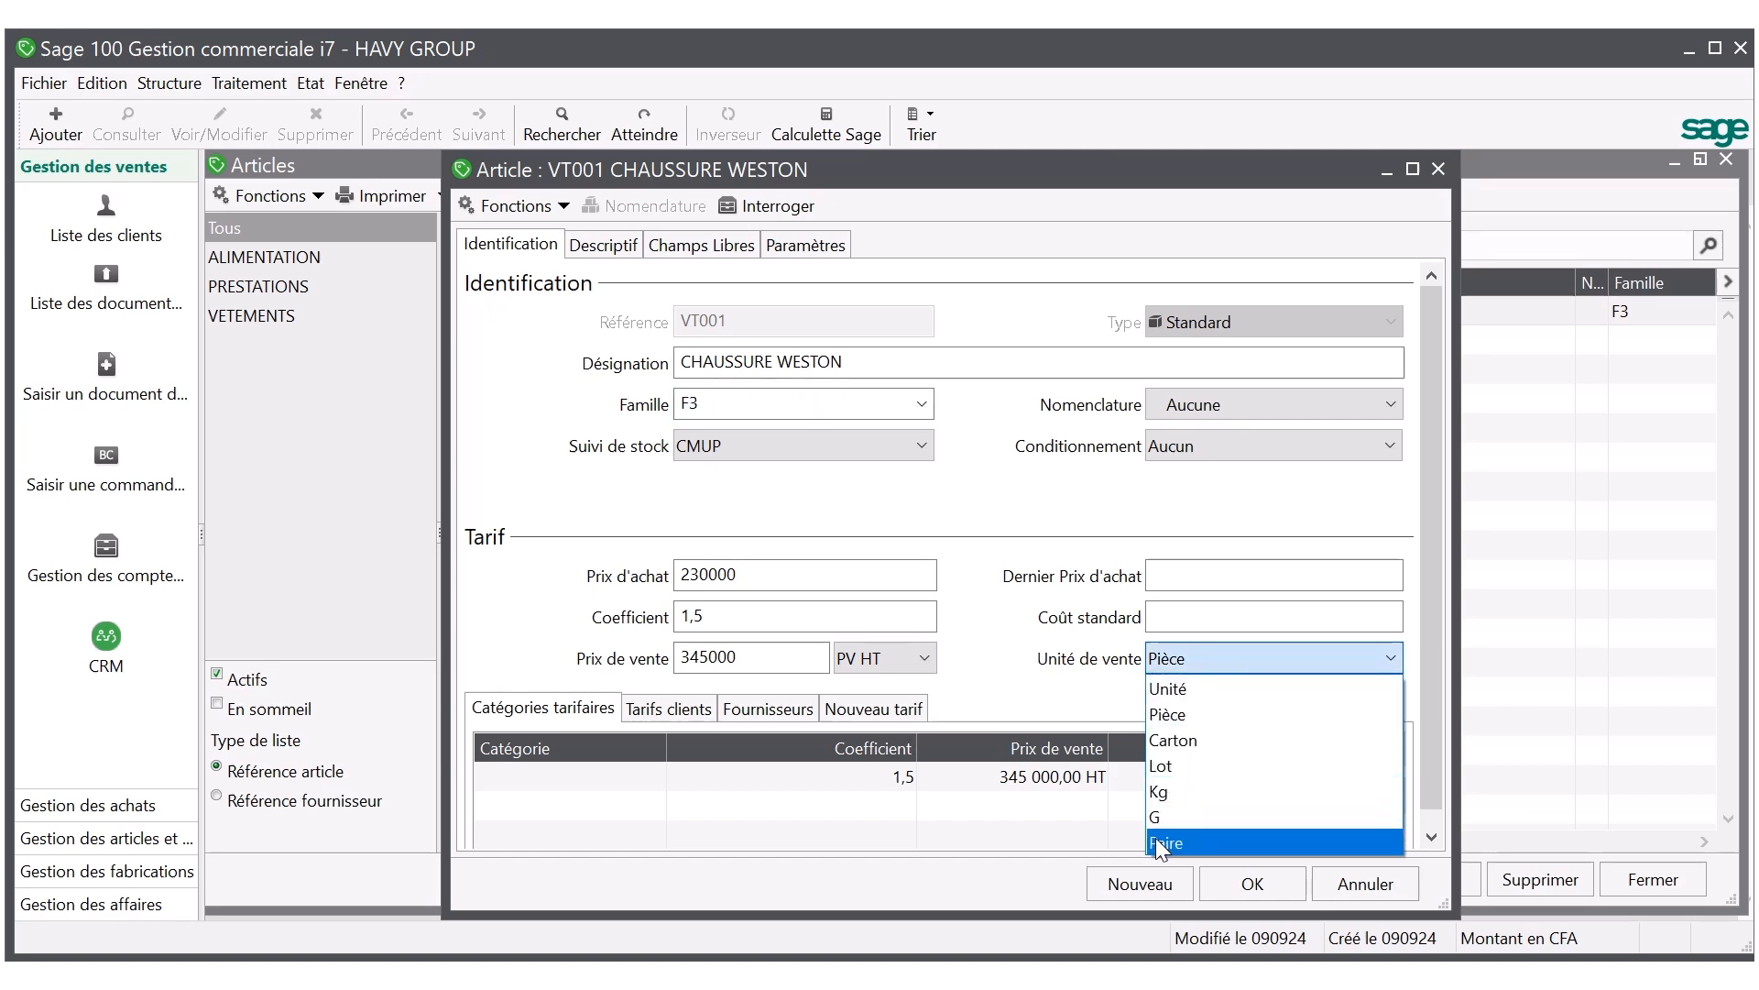
pyautogui.click(1156, 841)
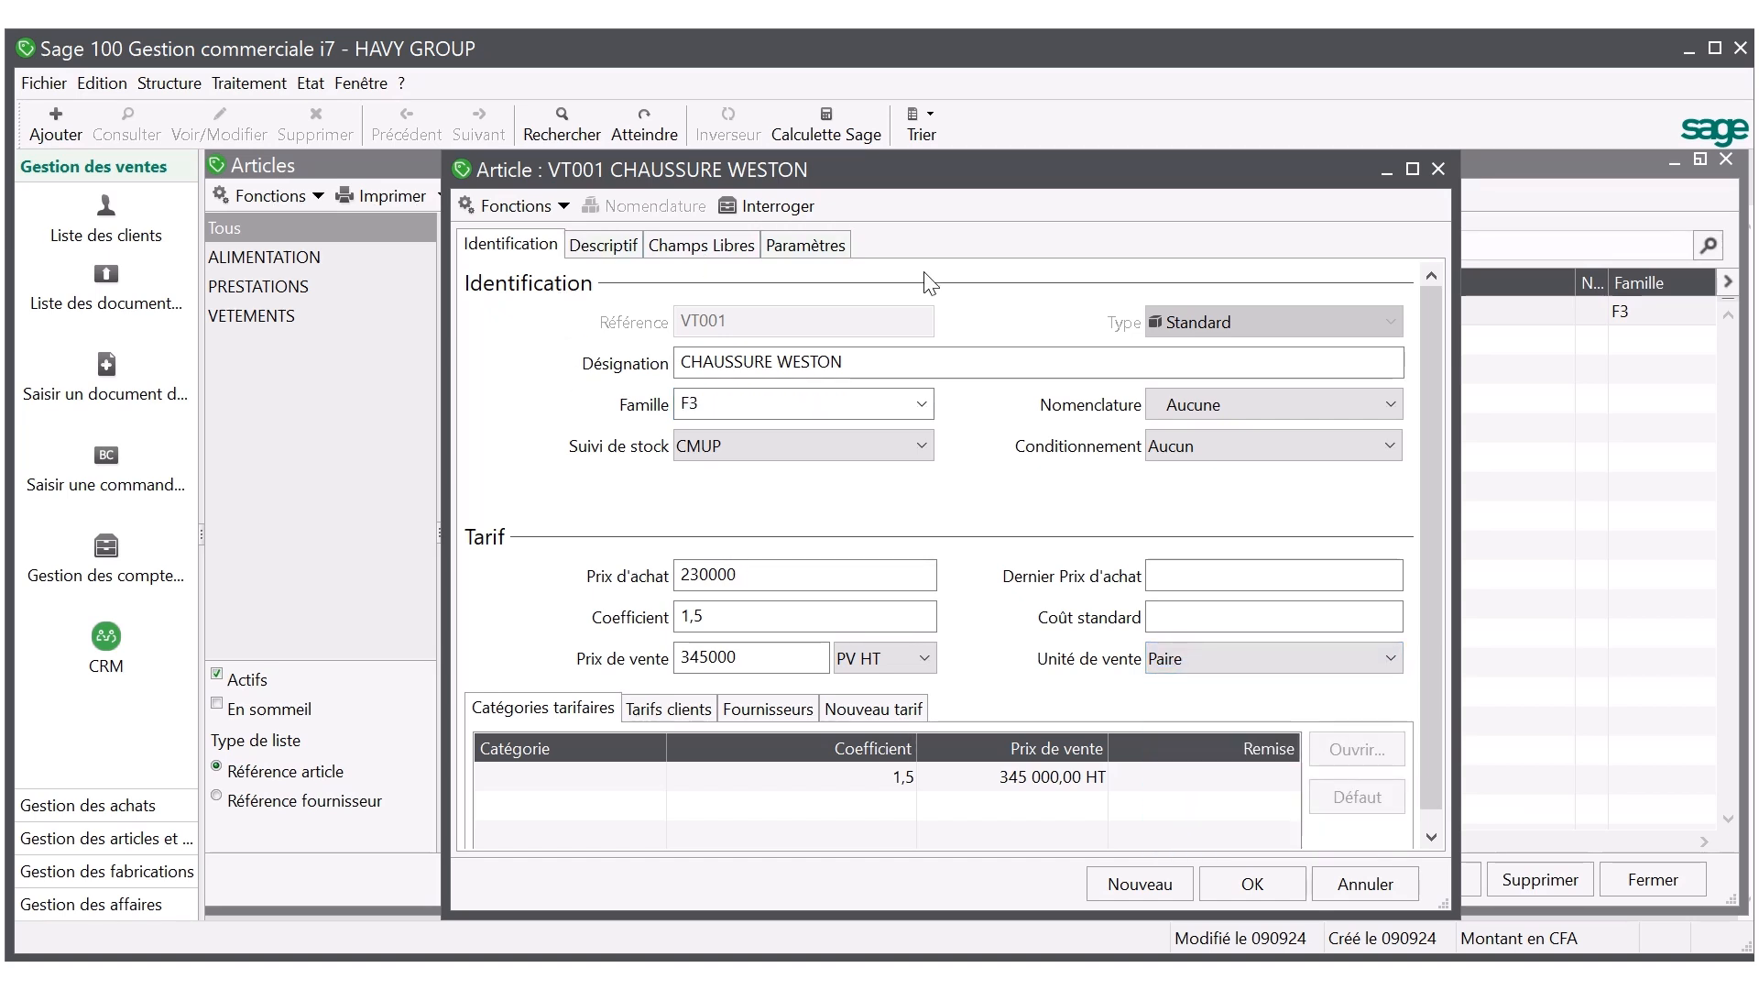
# Review the accounting parameters, description and free fields of CHAUSSURE WESTON, and save the article.
pyautogui.click(794, 243)
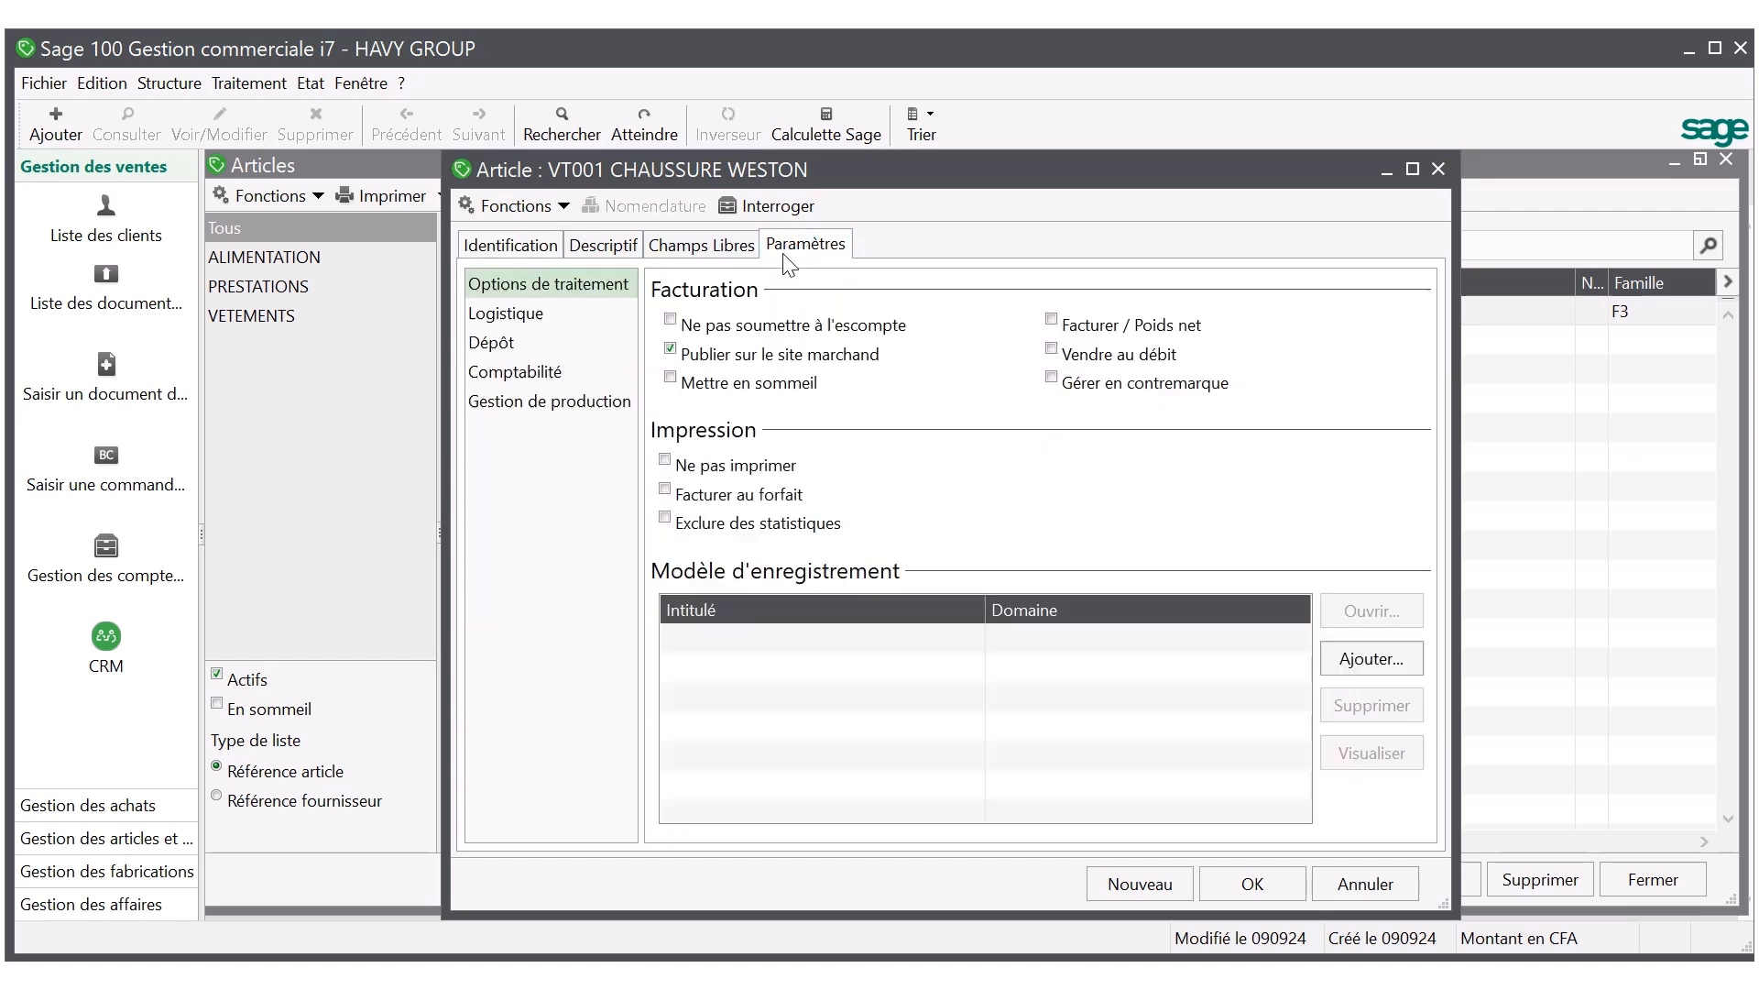
pyautogui.click(528, 364)
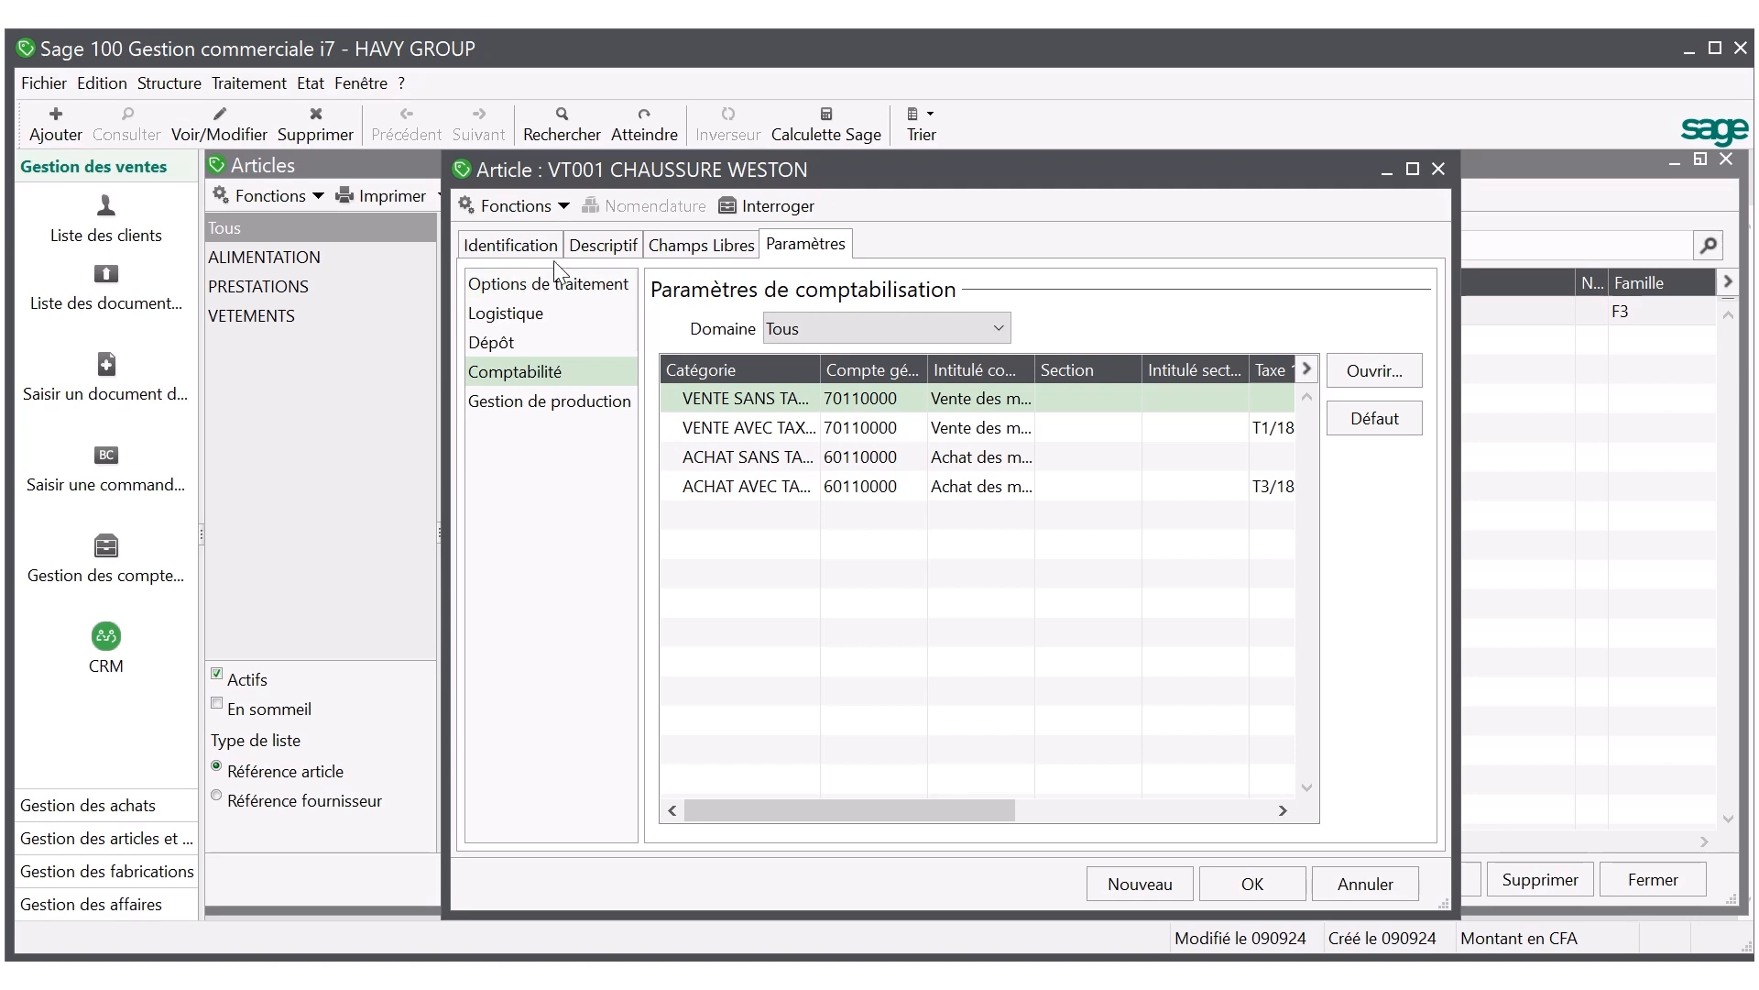
pyautogui.click(580, 261)
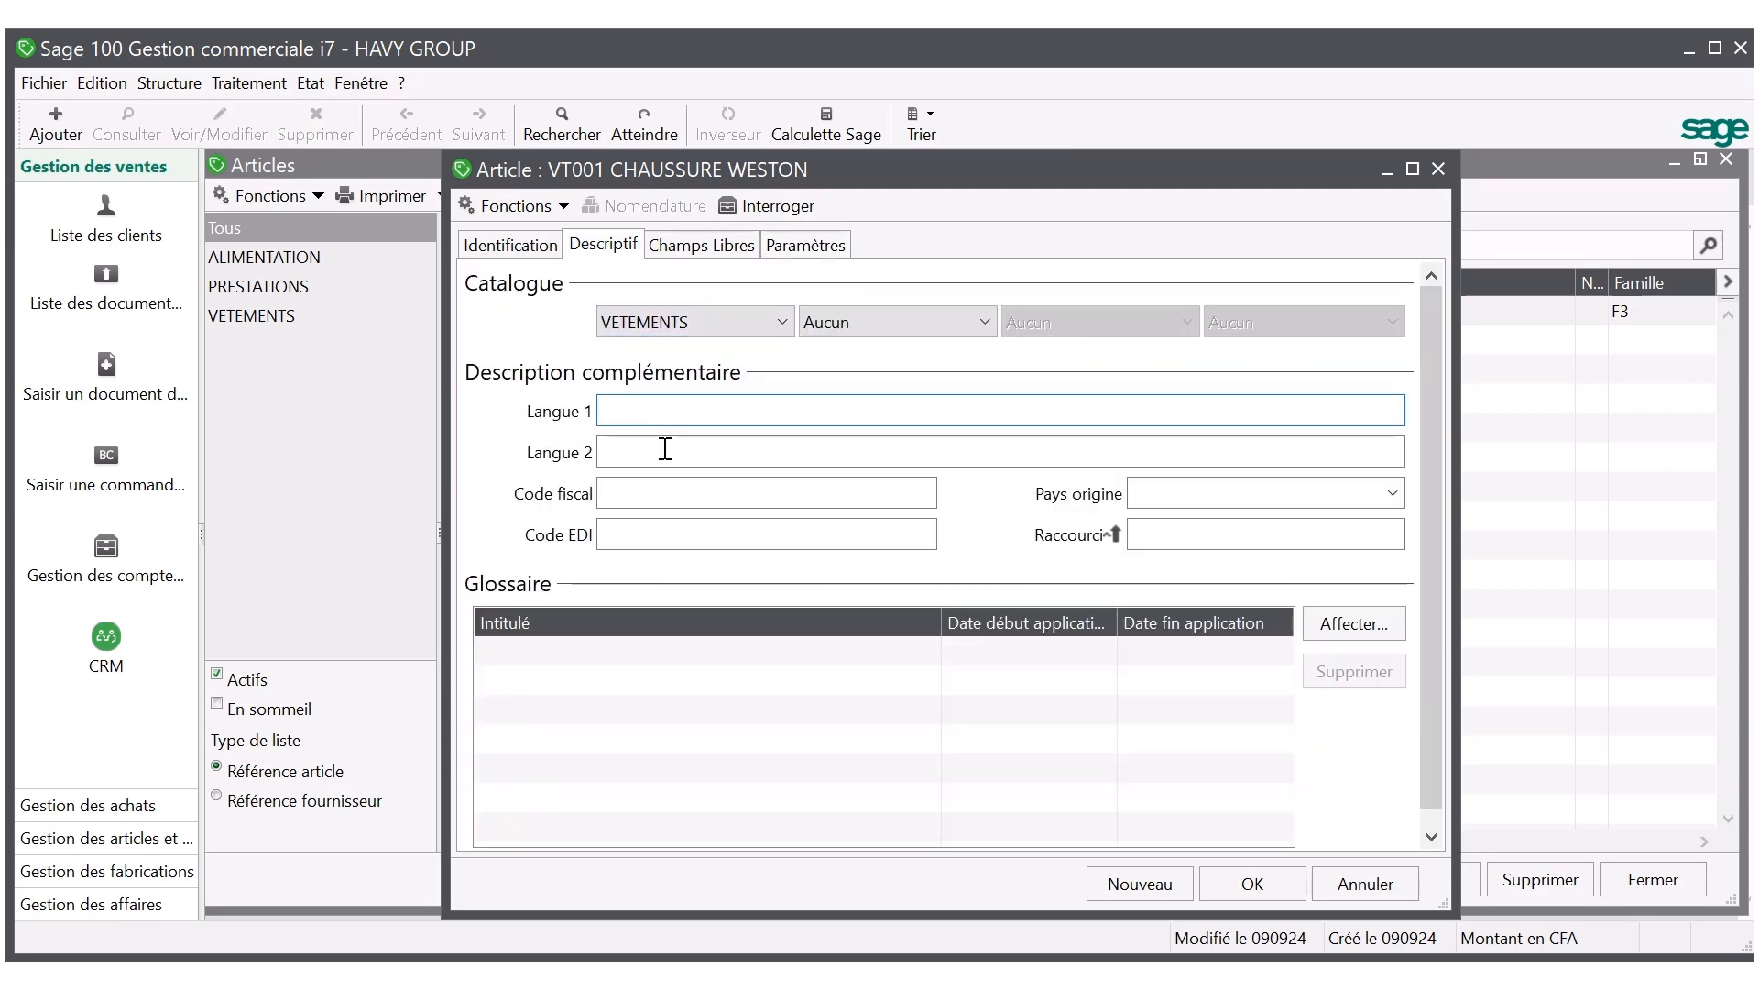
pyautogui.click(622, 418)
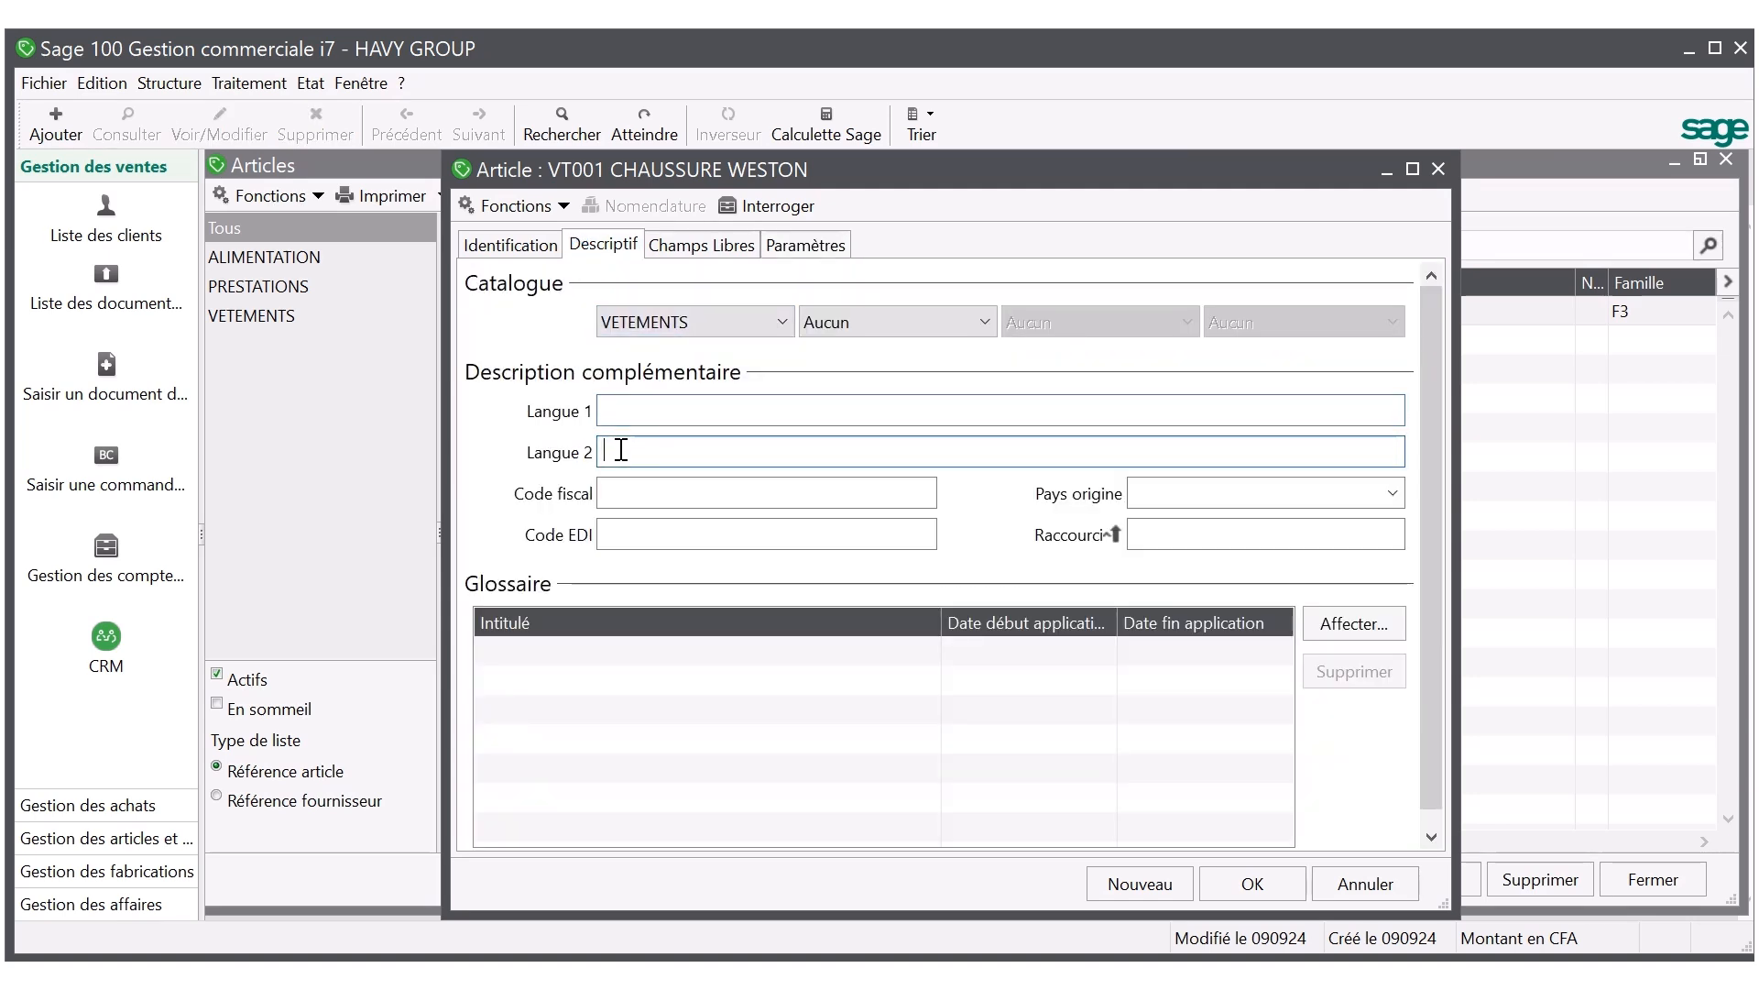
pyautogui.click(622, 452)
pyautogui.click(701, 252)
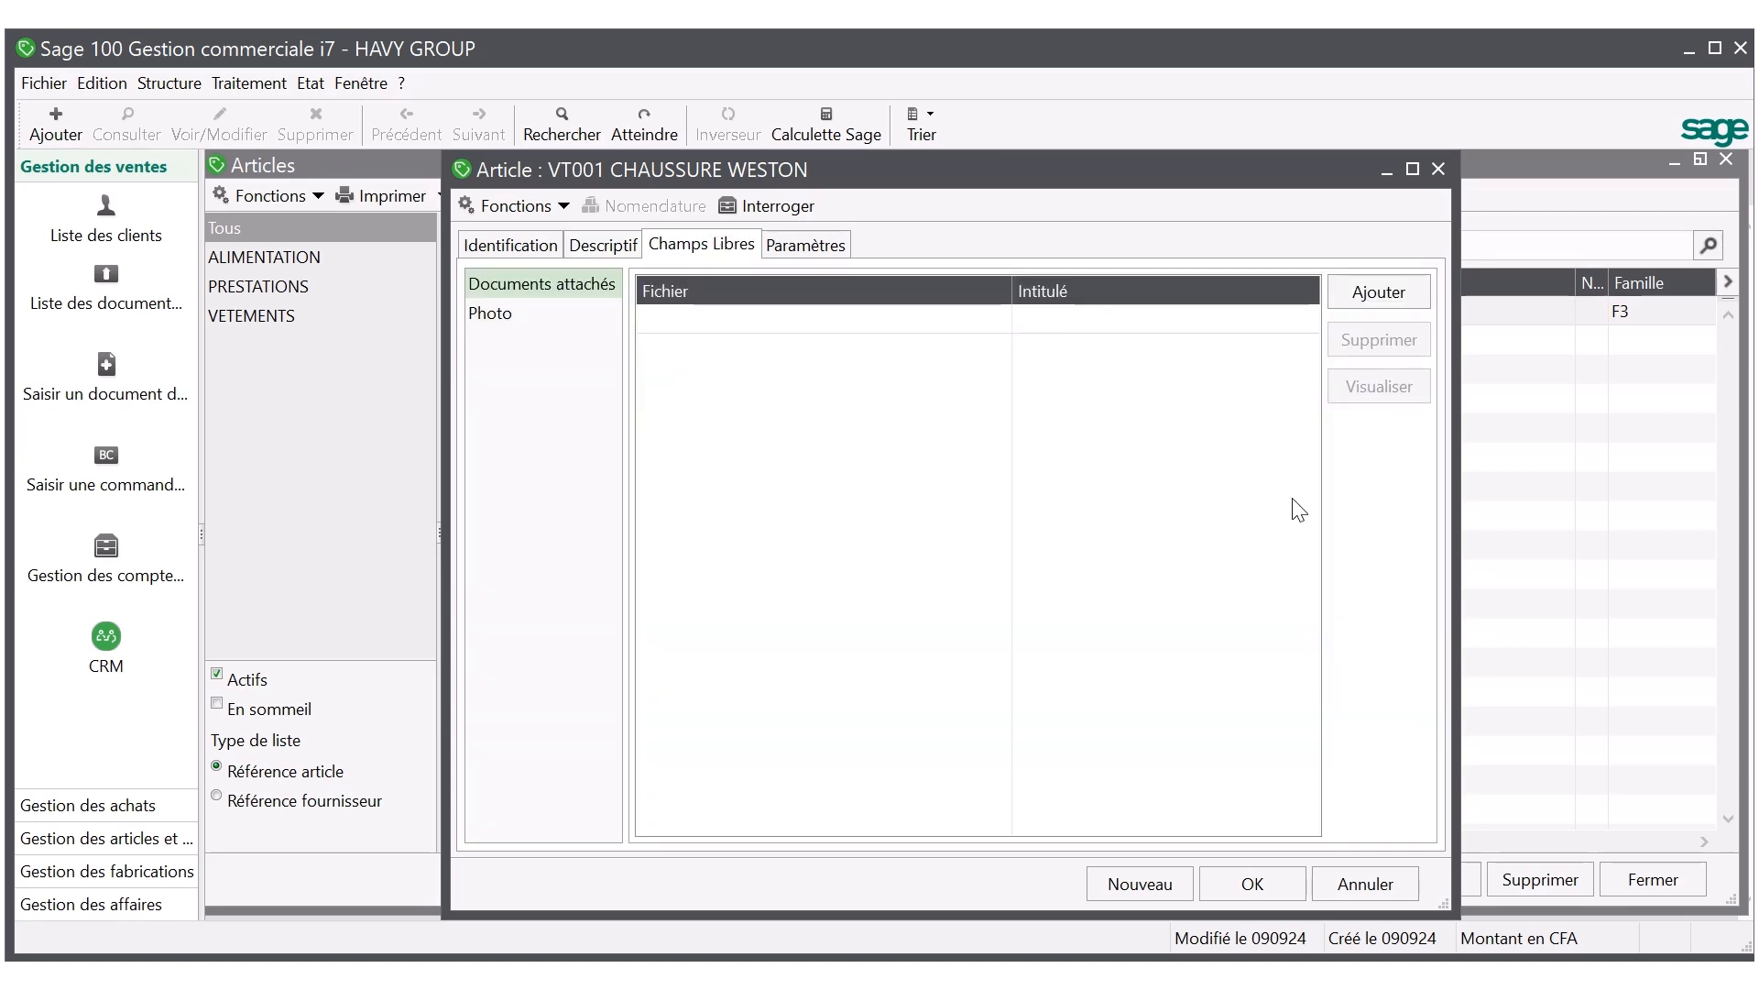
pyautogui.click(541, 314)
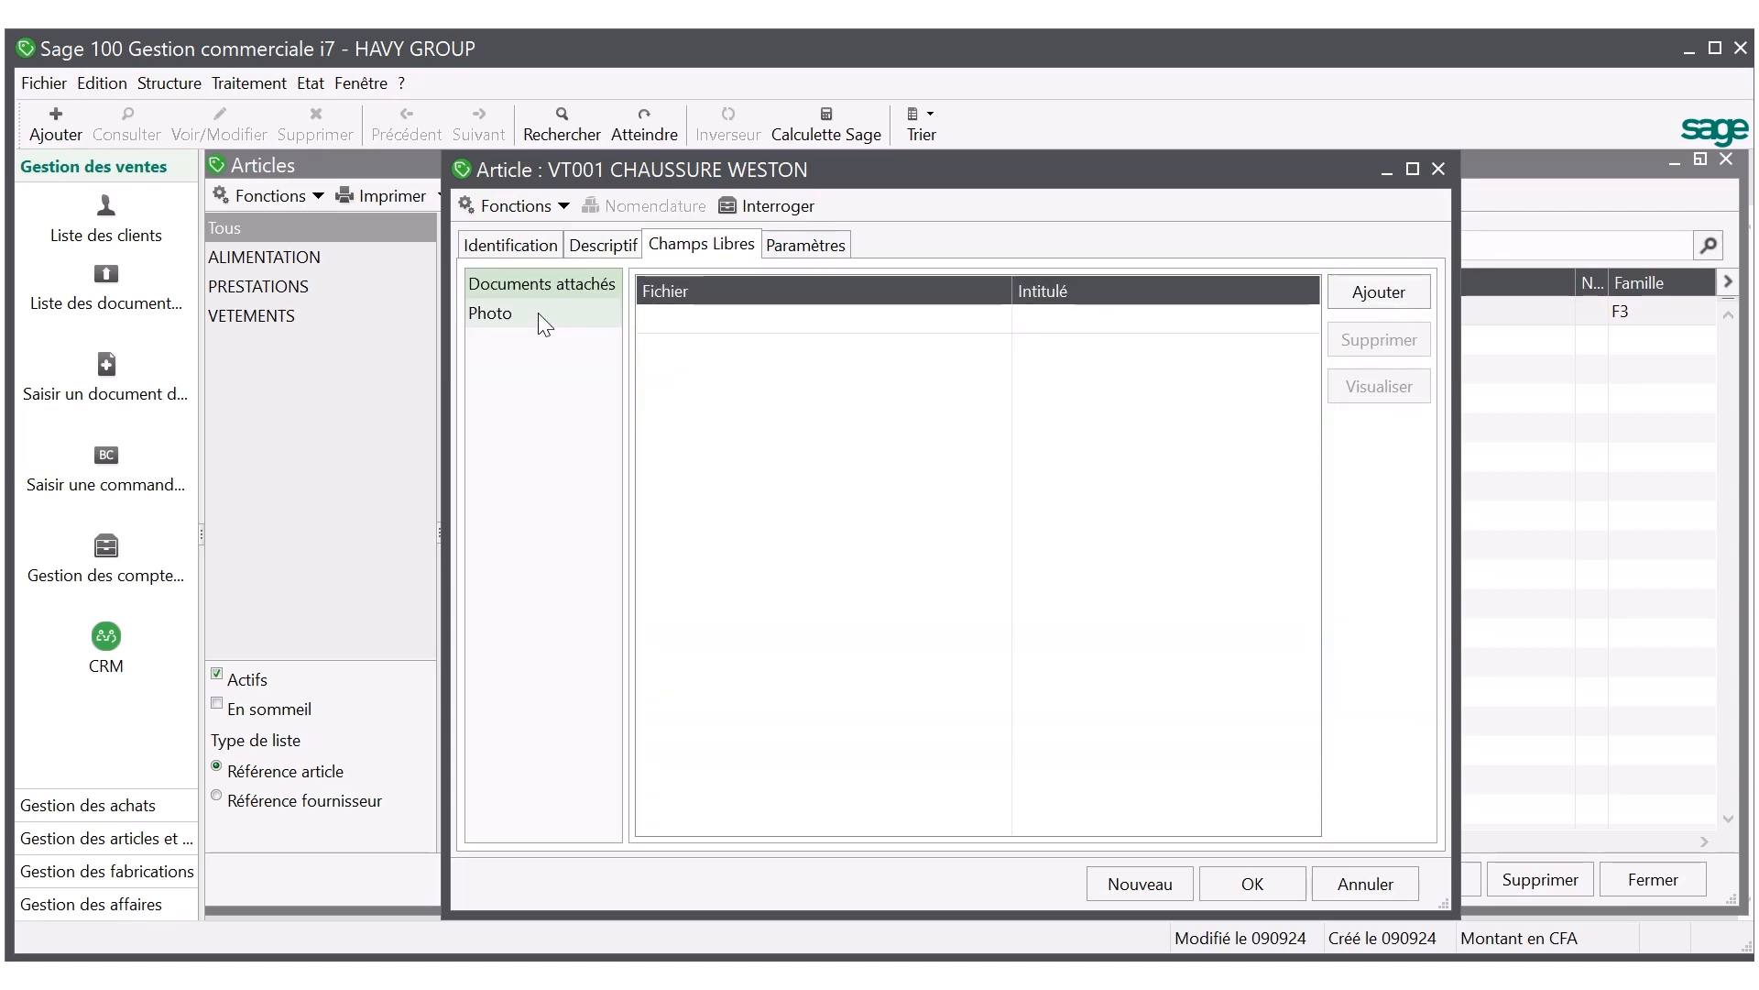
pyautogui.click(508, 246)
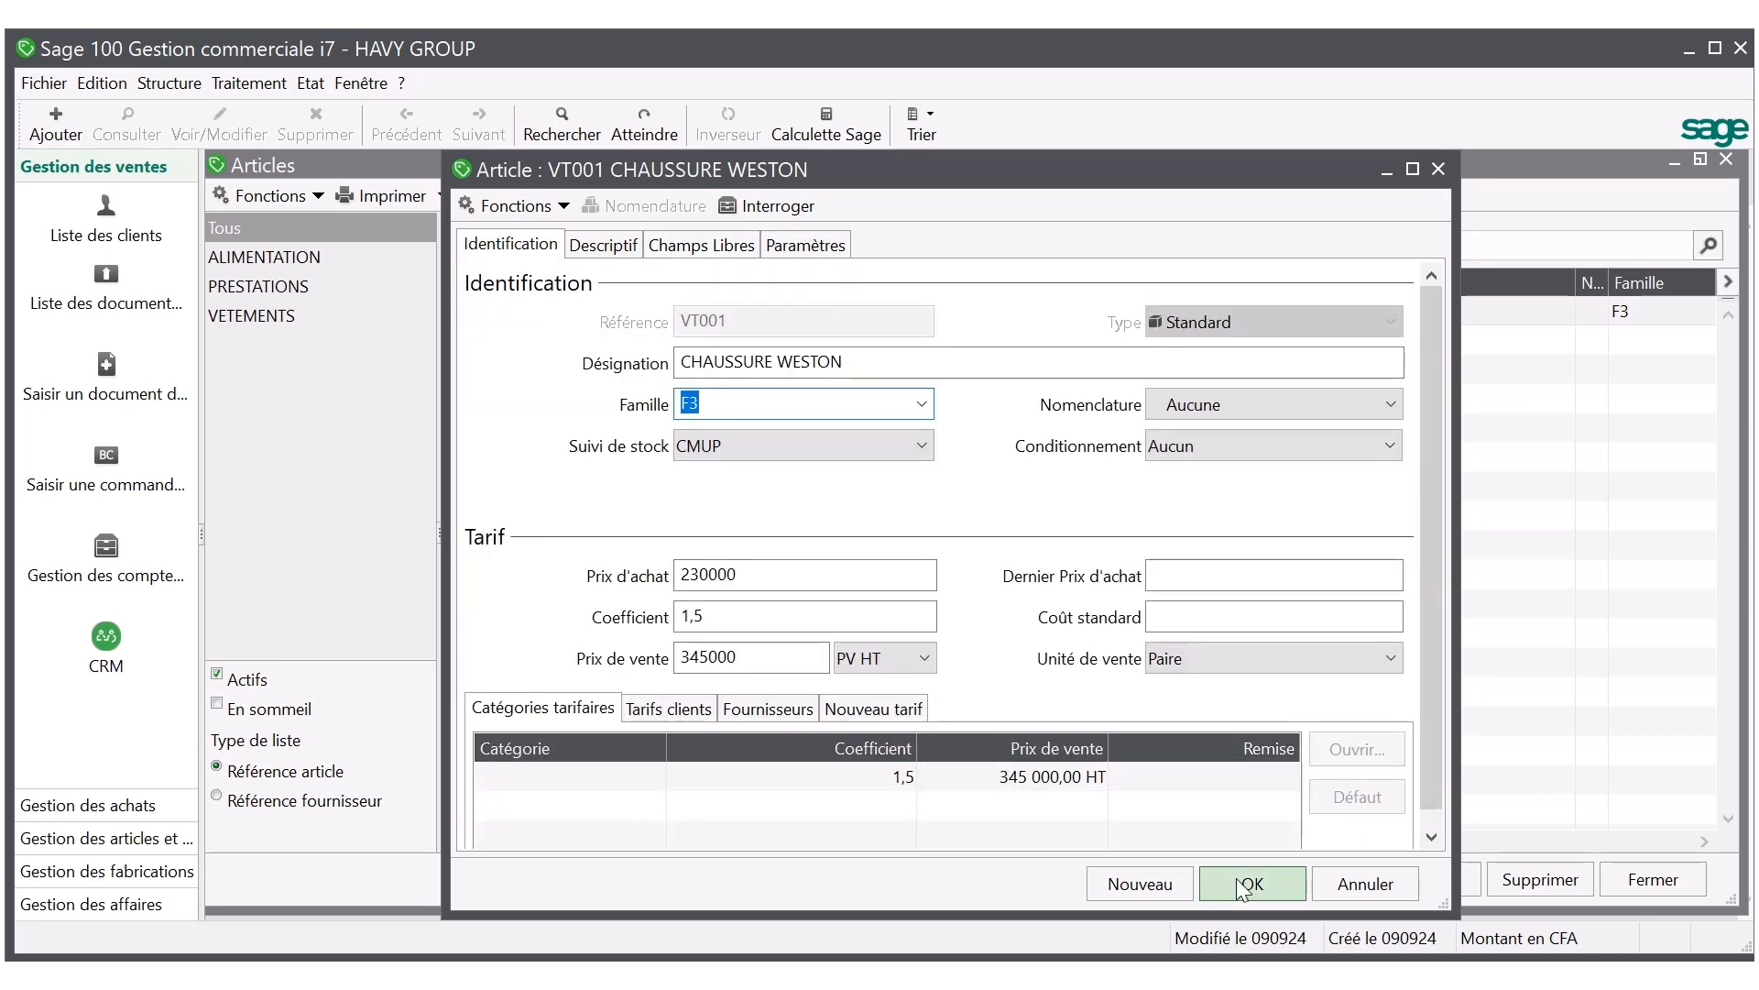
pyautogui.click(1243, 885)
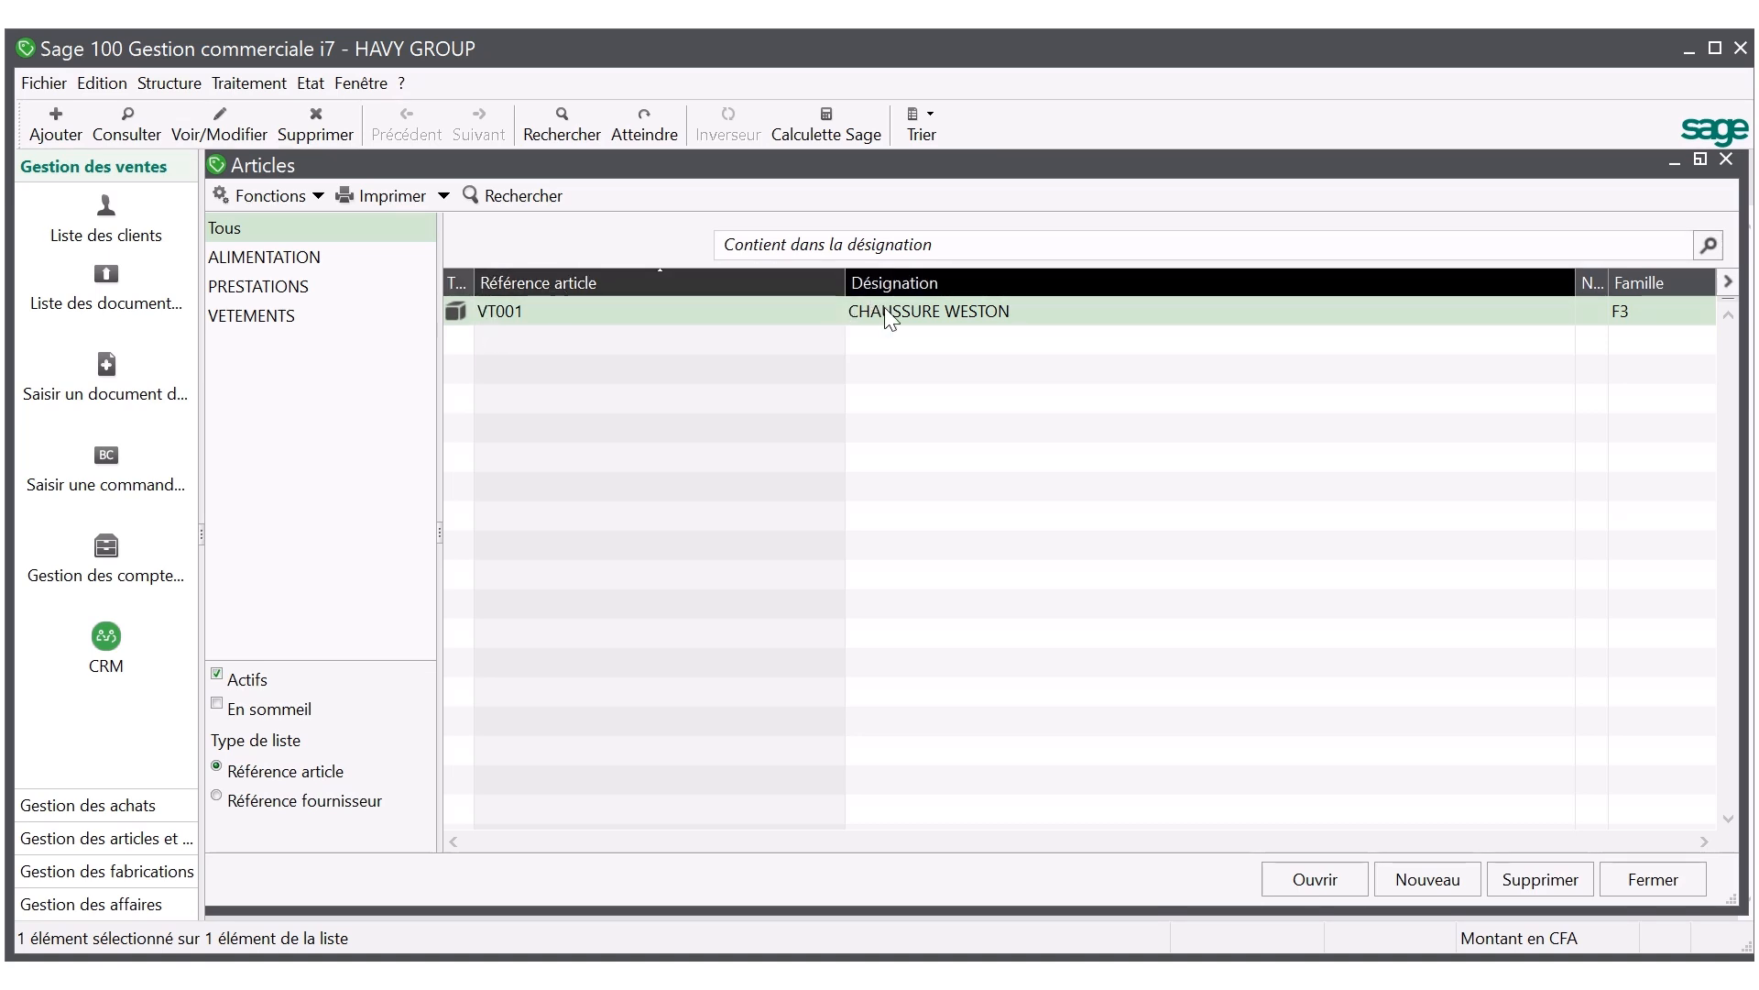
# Customize the article list by adding the columns Prix d'achat, Prix de vente, Stock réel and Stock disponible.
pyautogui.rightClick(969, 457)
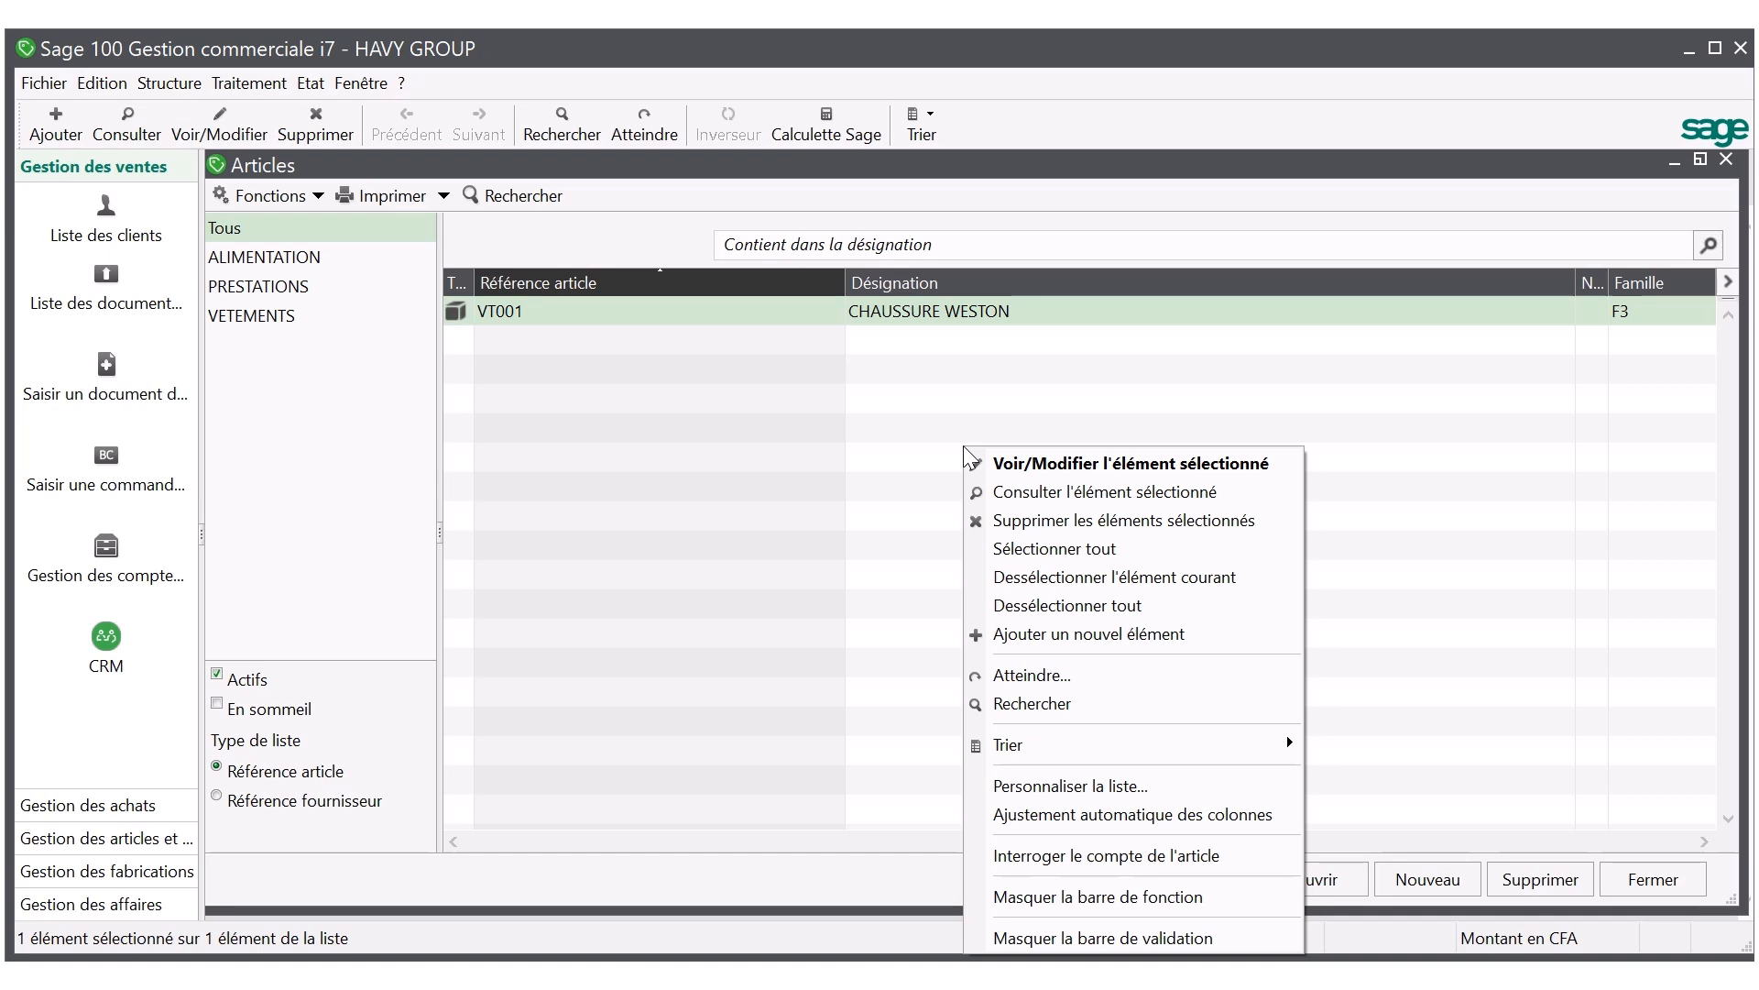
pyautogui.click(1024, 788)
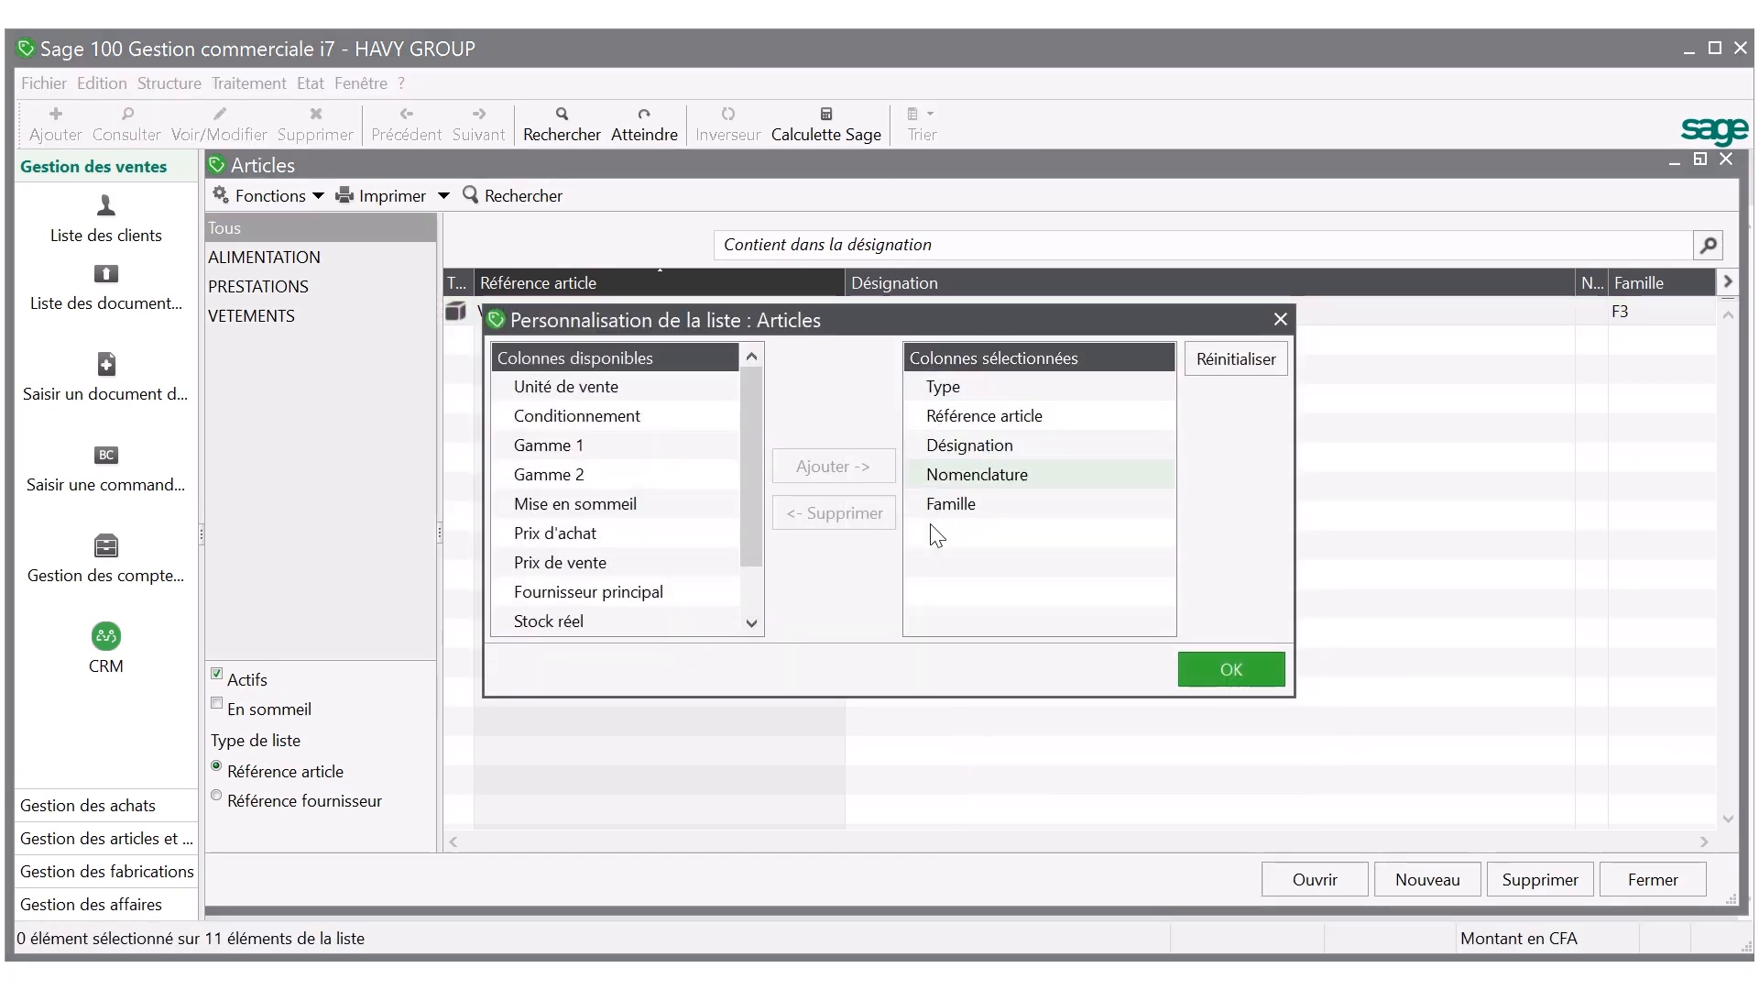
pyautogui.moveTo(867, 311); pyautogui.dragTo(911, 469)
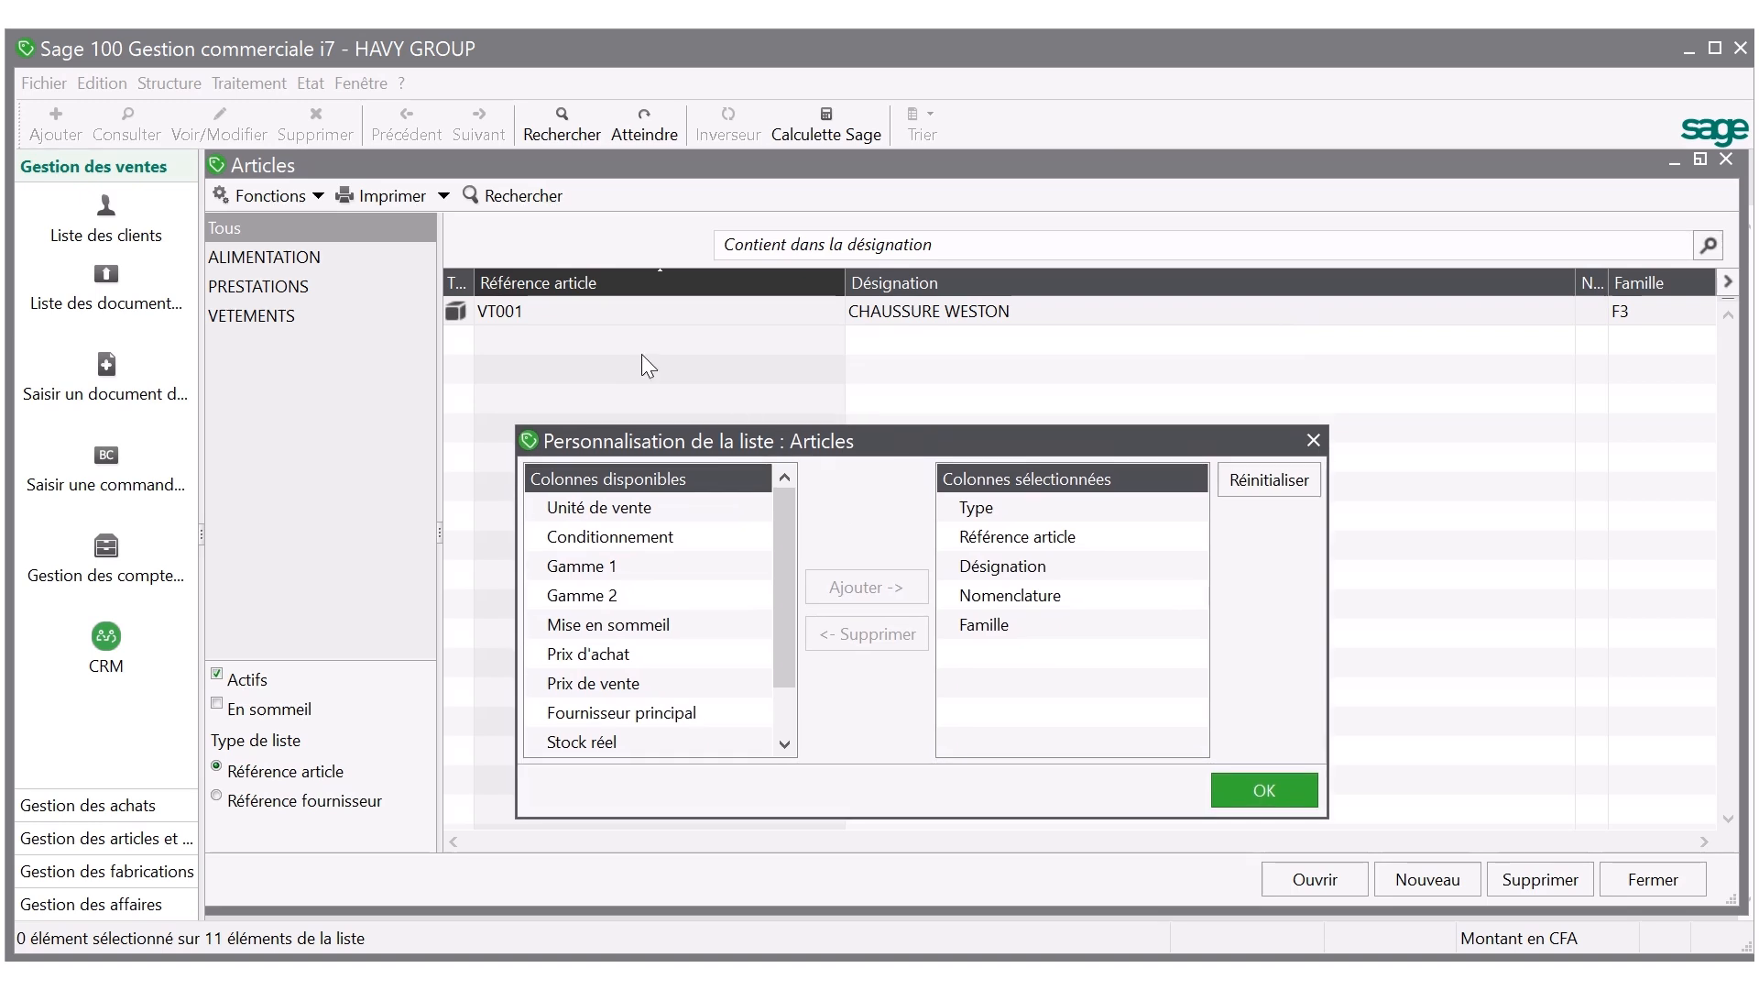
pyautogui.doubleClick(590, 654)
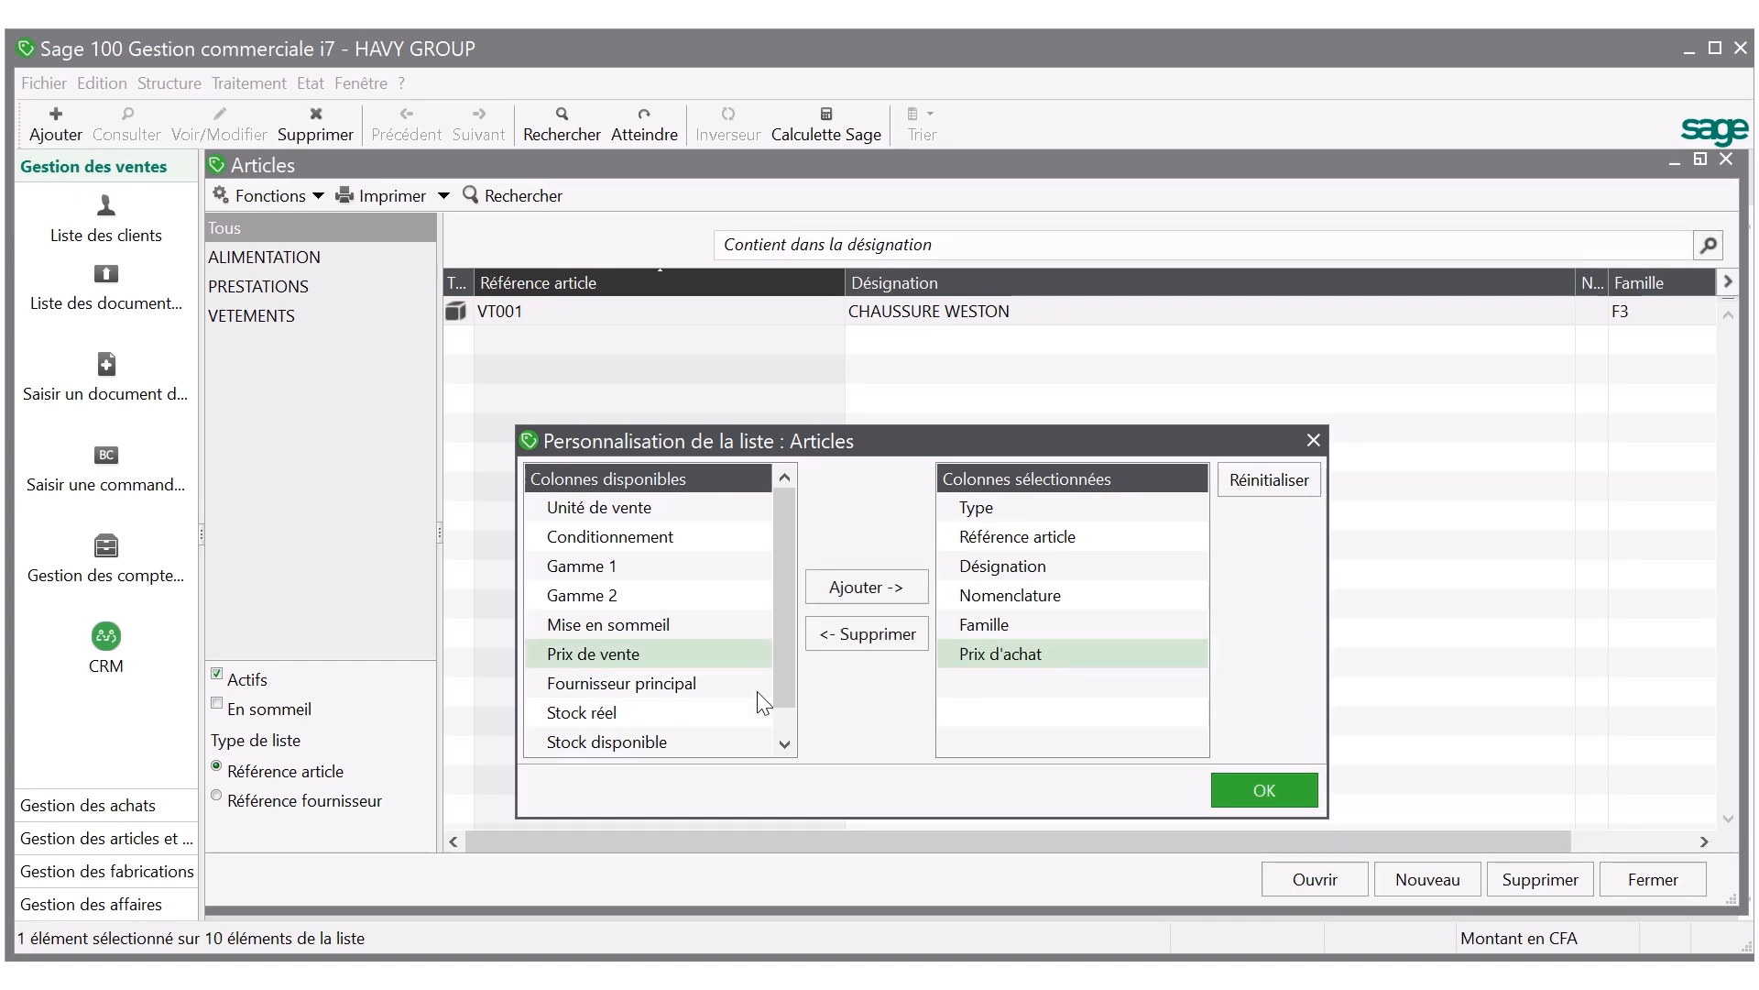
pyautogui.doubleClick(652, 651)
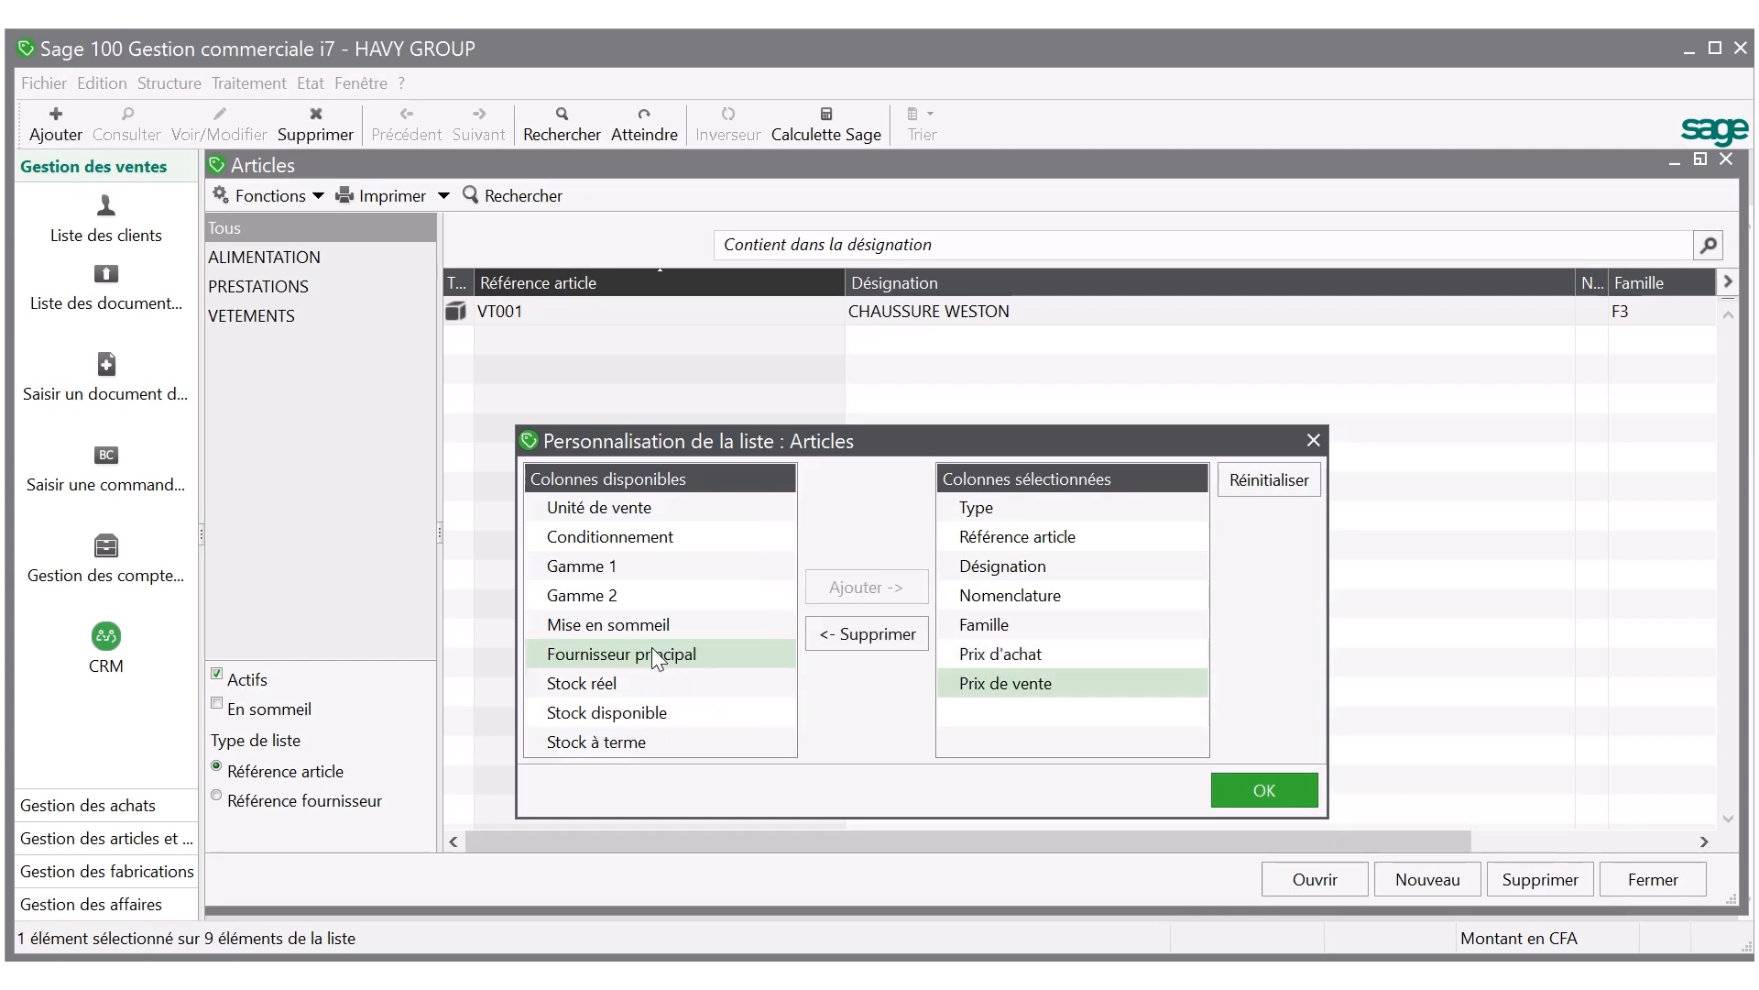
pyautogui.doubleClick(592, 685)
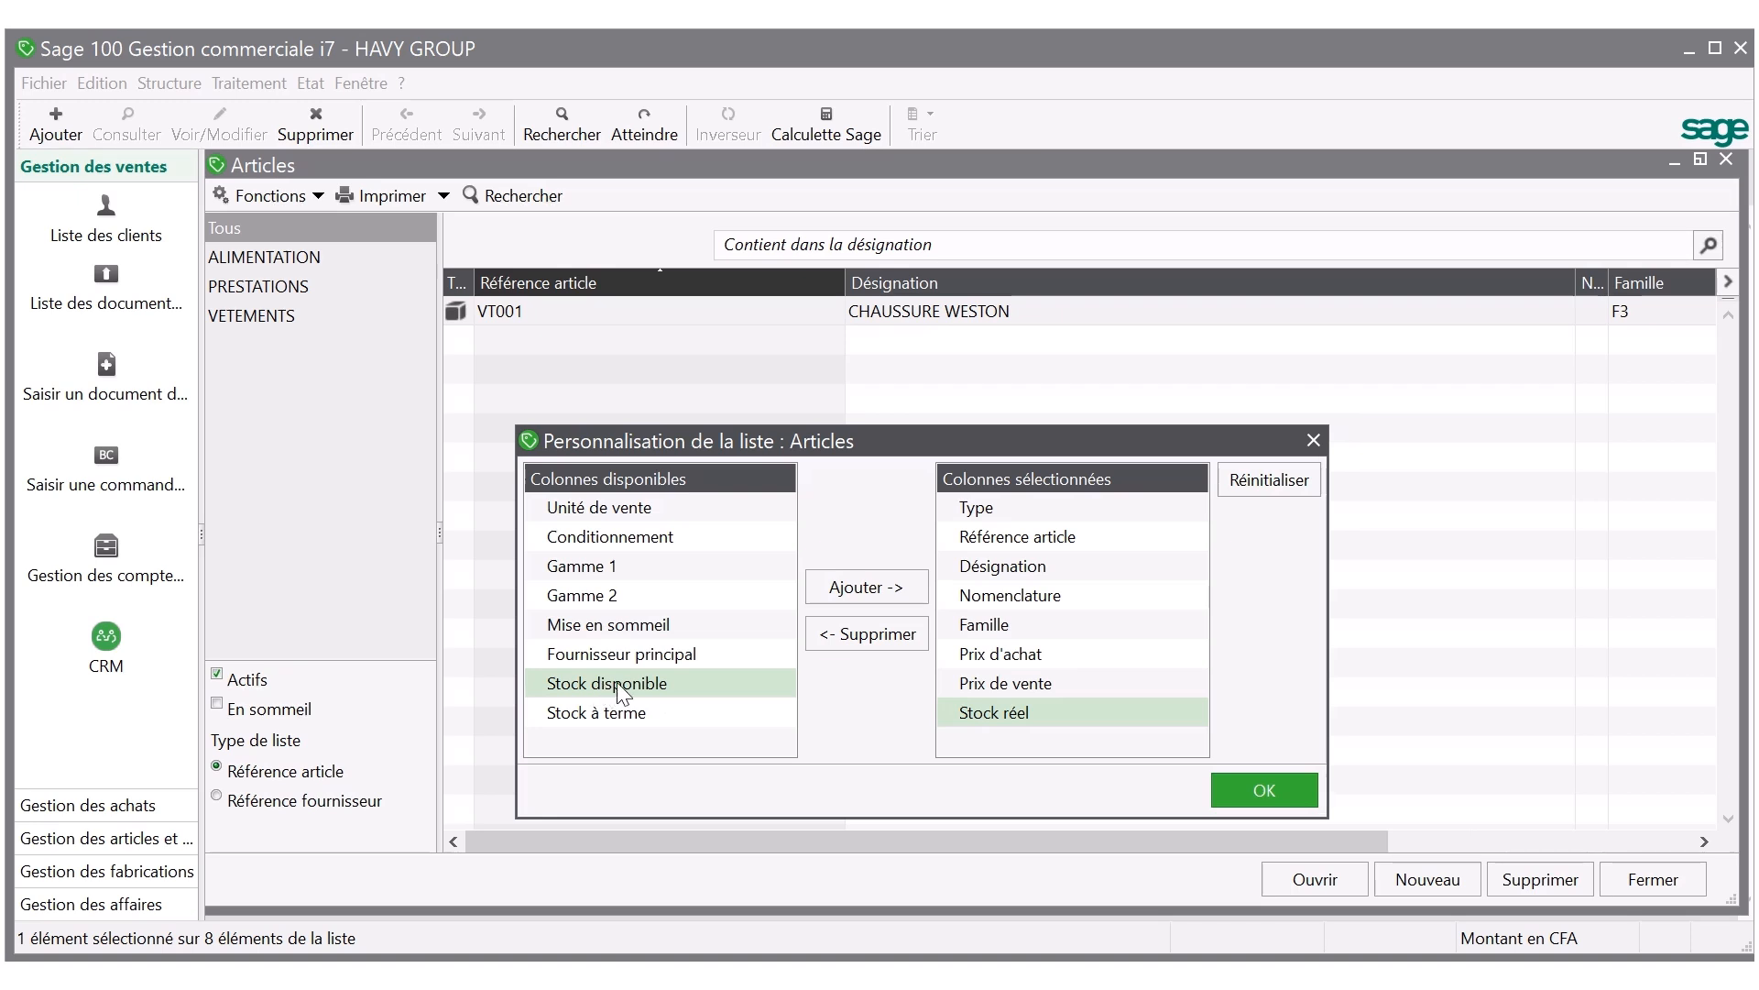
pyautogui.doubleClick(620, 687)
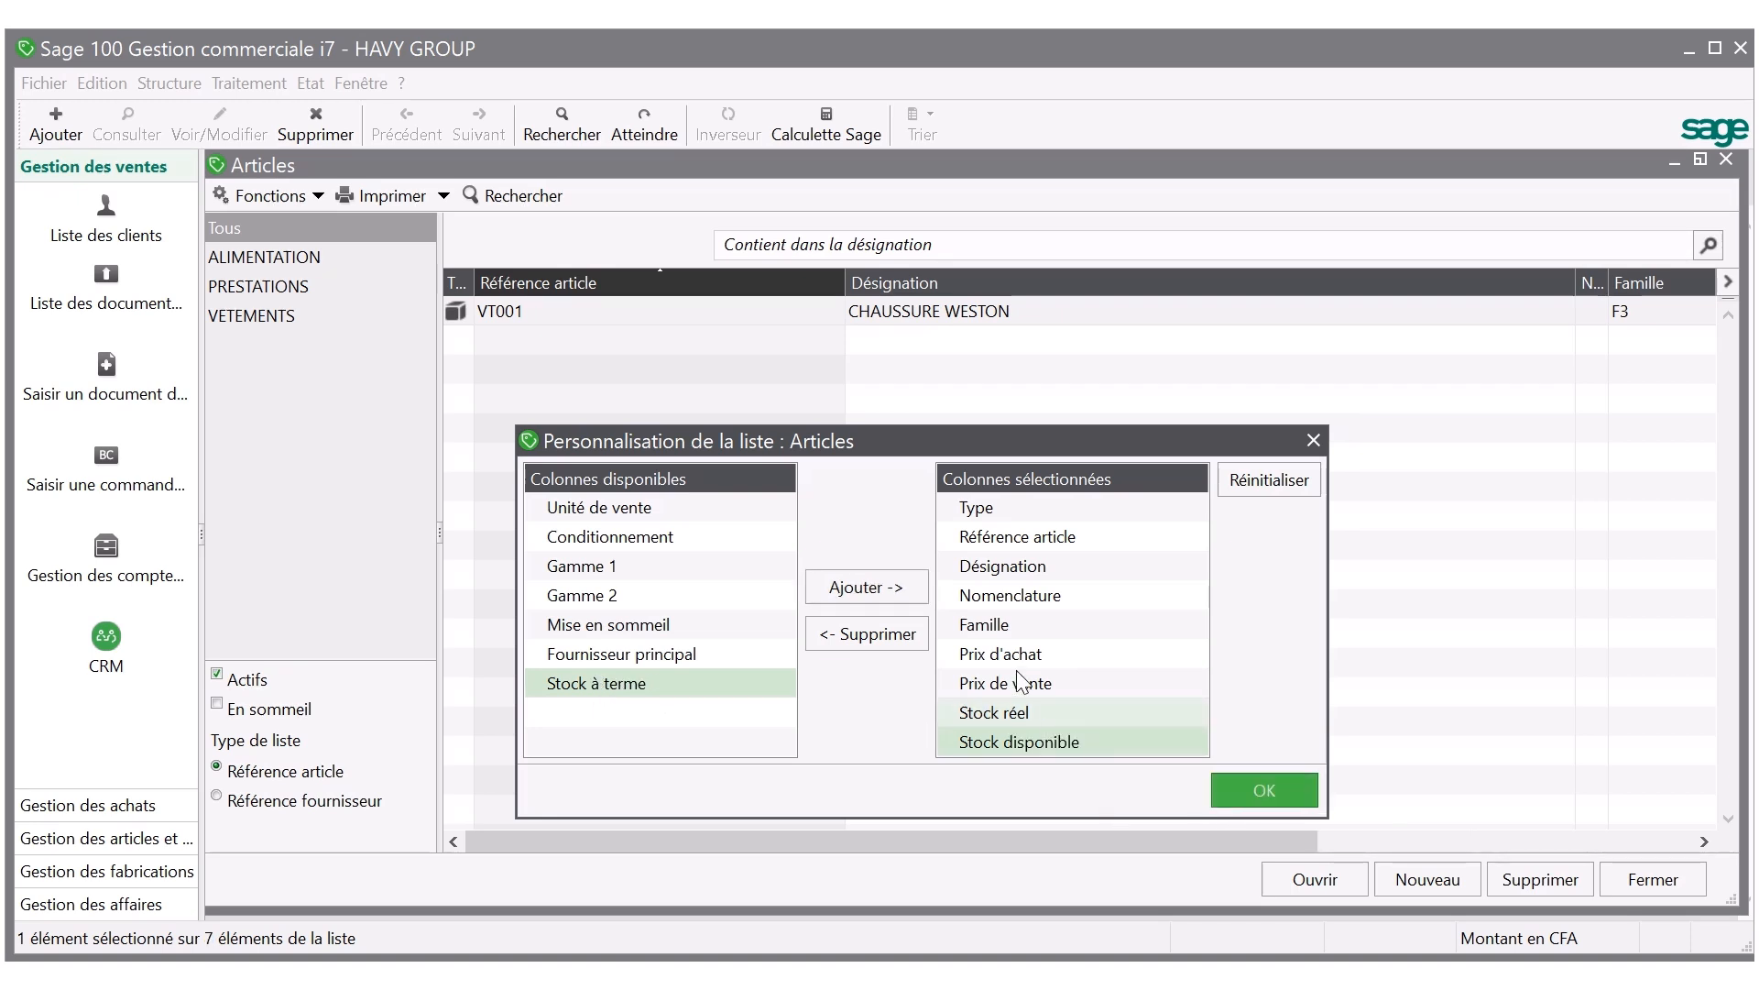
# Remove the Nomenclature column from the article list, add Conditionnement, and validate the list customization.
pyautogui.click(1005, 597)
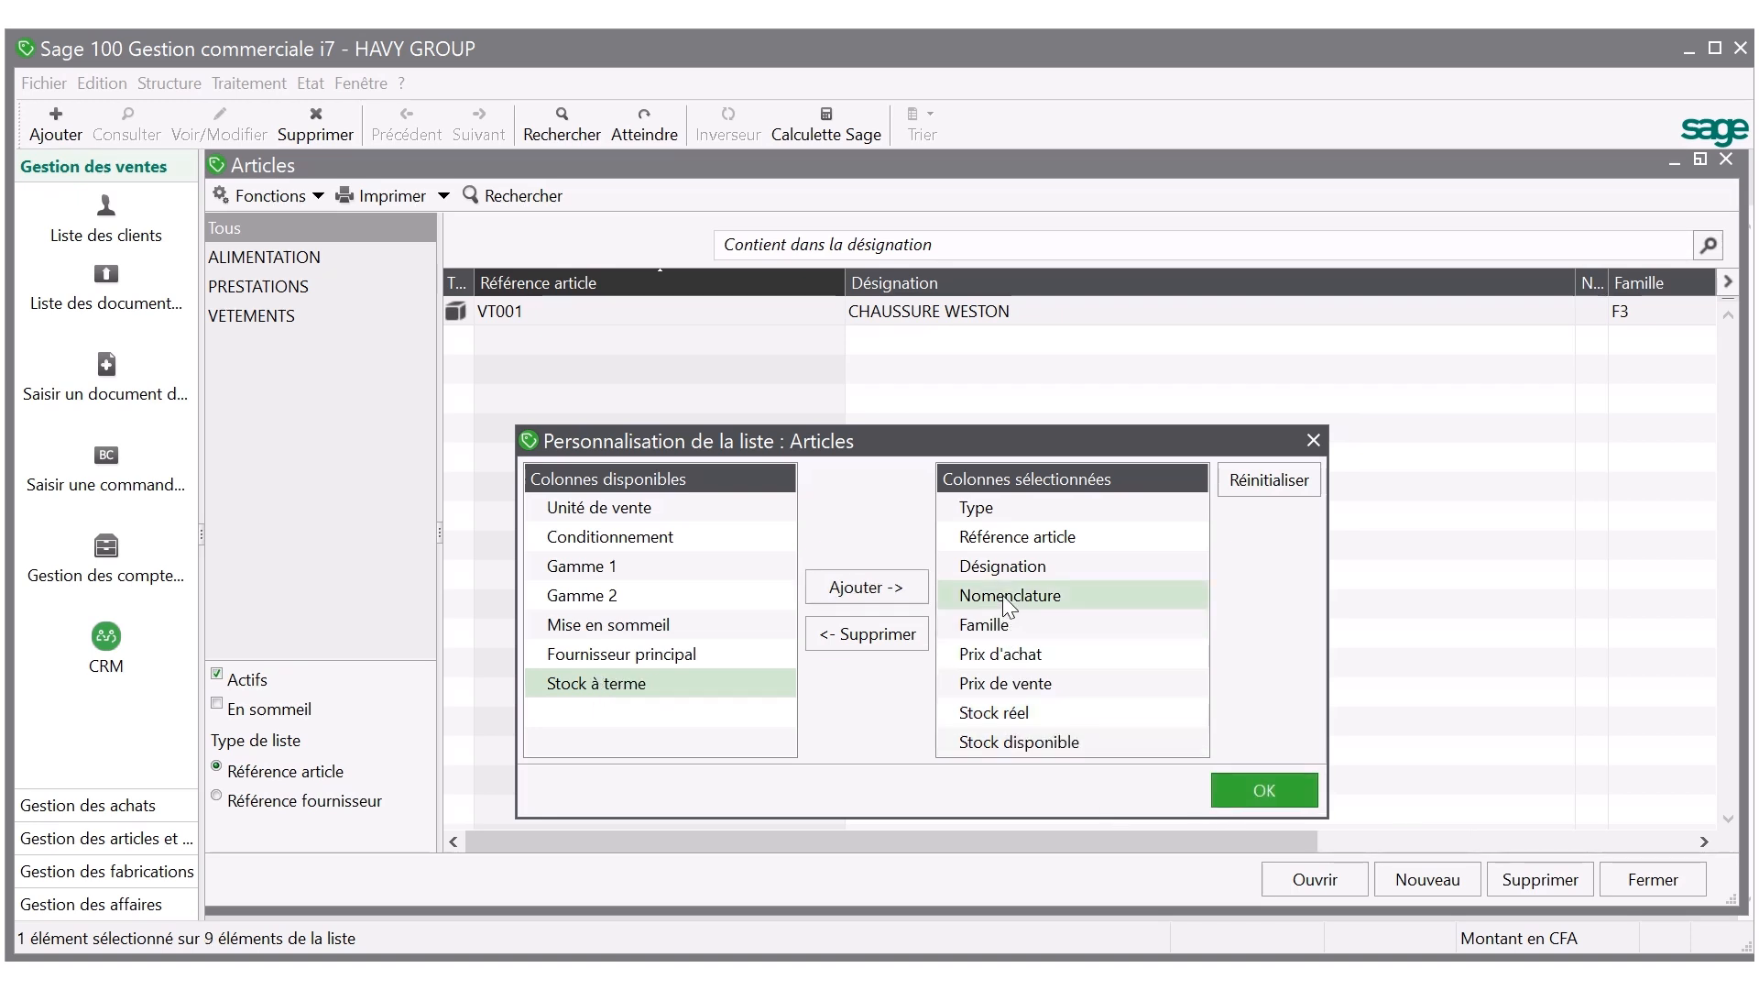
pyautogui.doubleClick(1008, 598)
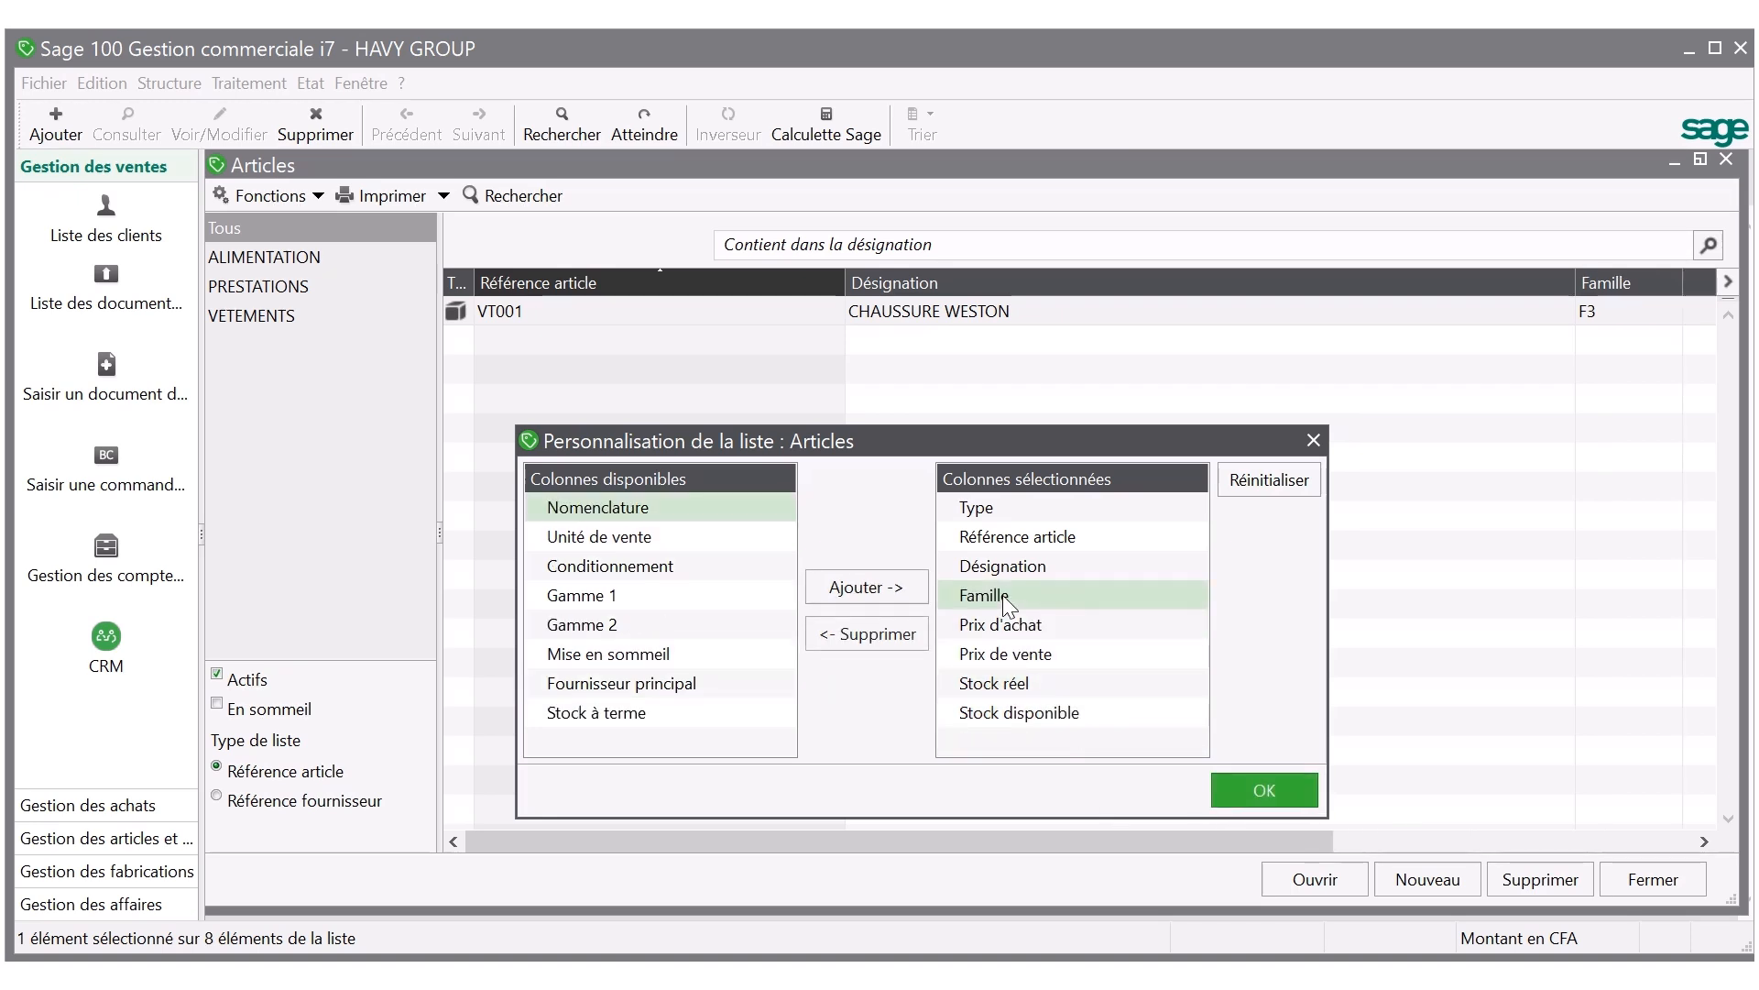
pyautogui.doubleClick(588, 574)
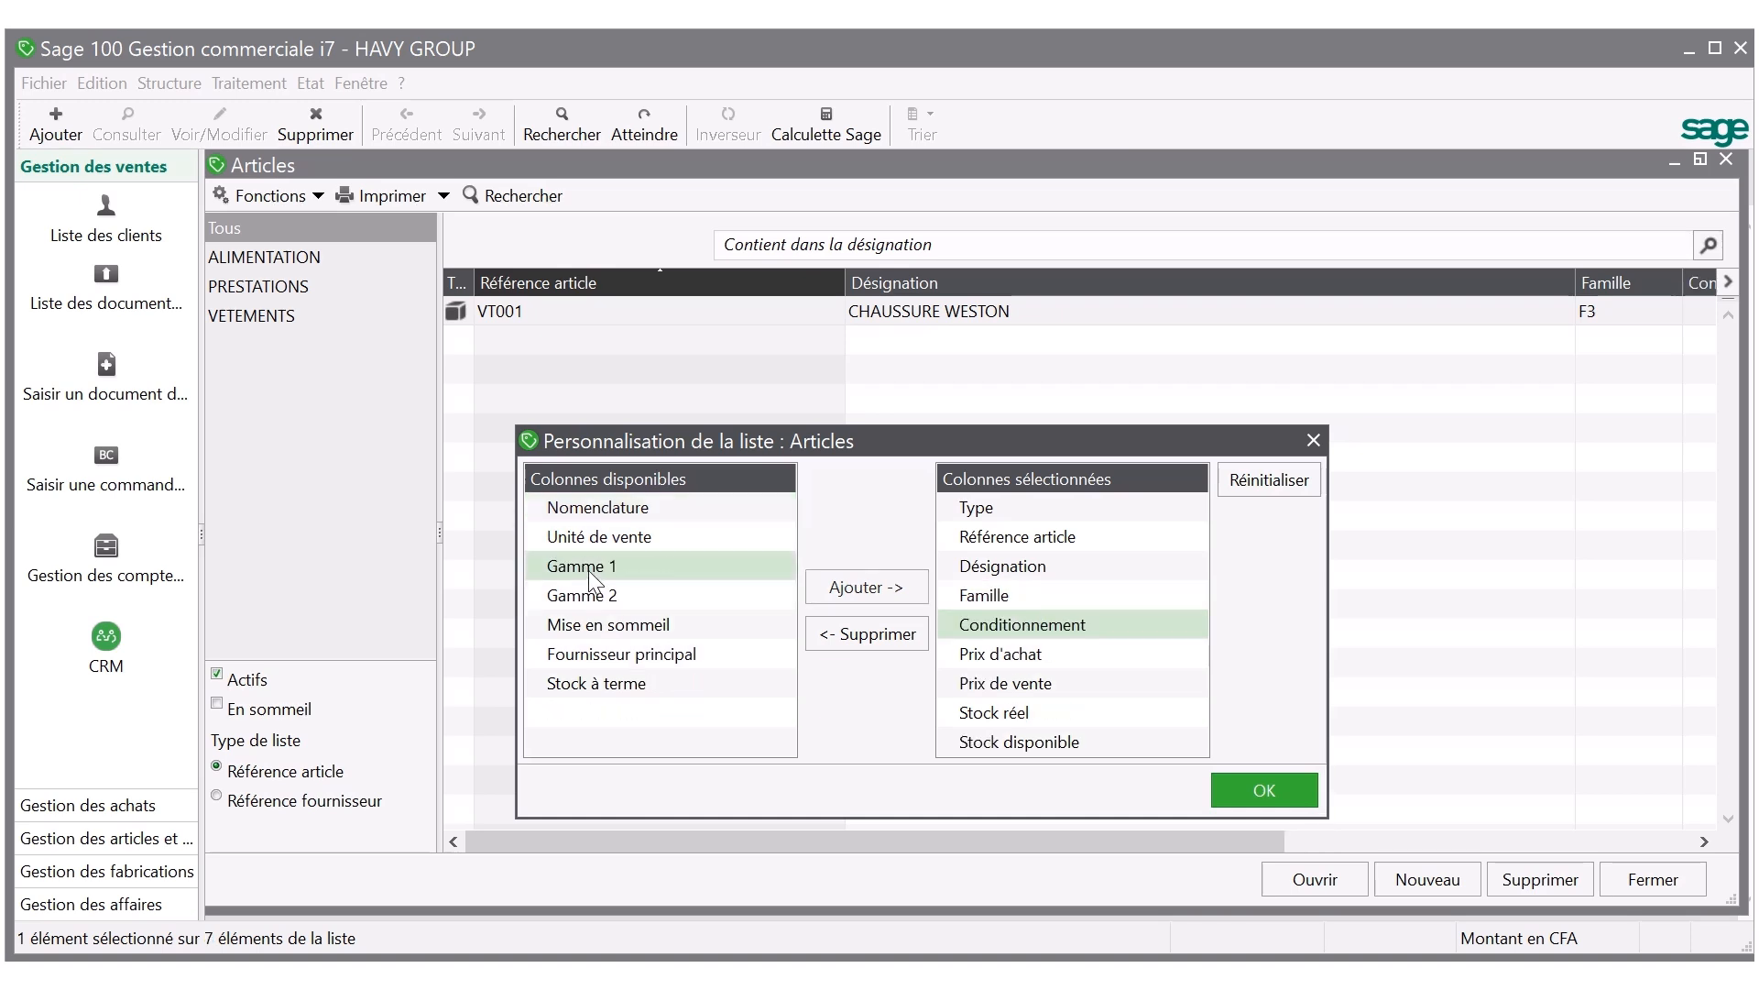
pyautogui.click(1265, 790)
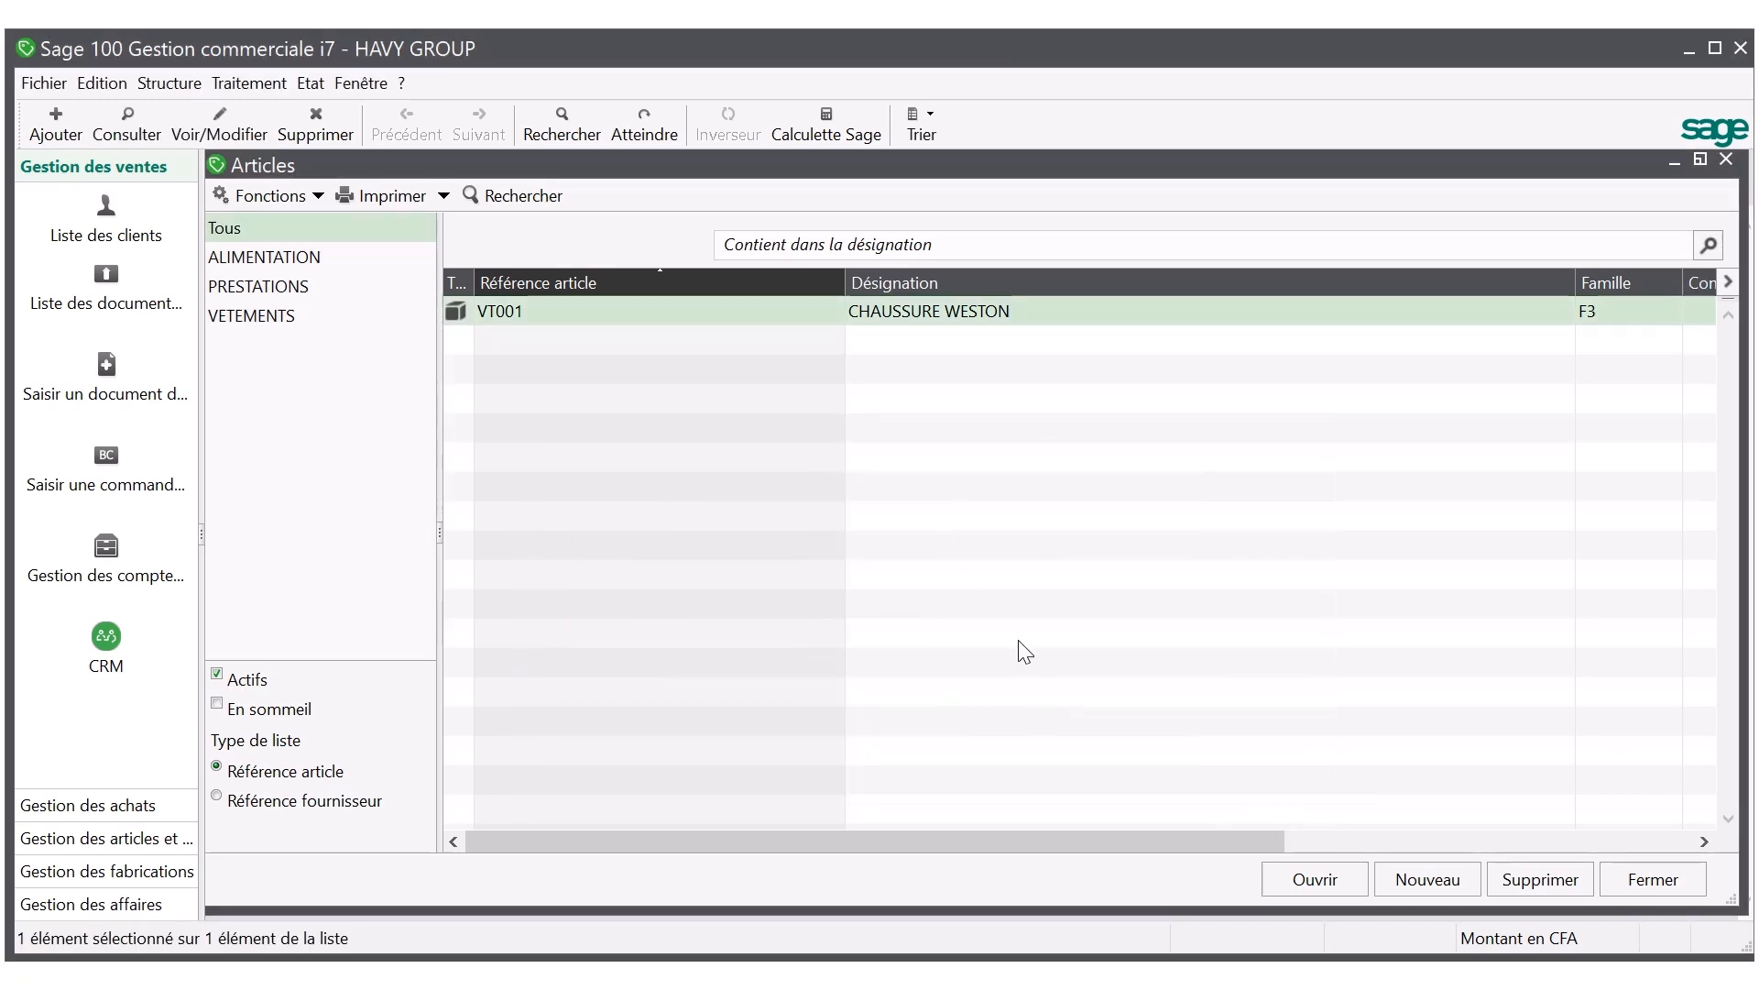
# Adjust the article list's column widths automatically and close the list.
pyautogui.rightClick(1019, 642)
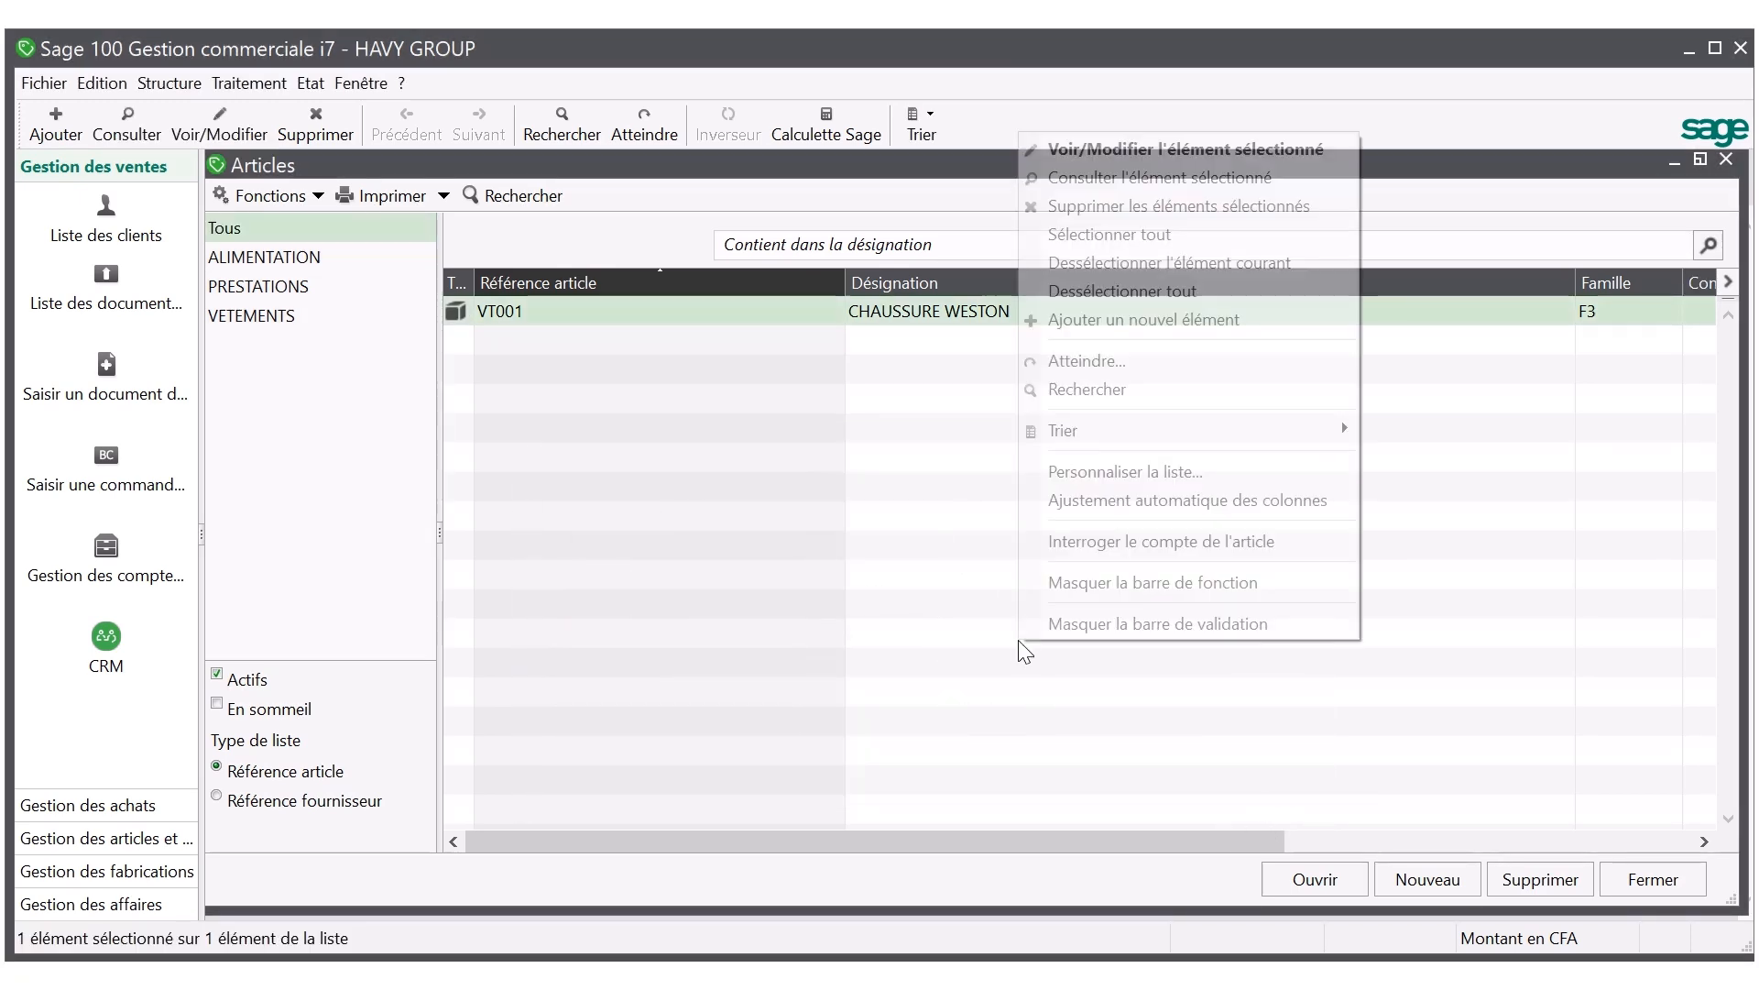
pyautogui.click(1092, 501)
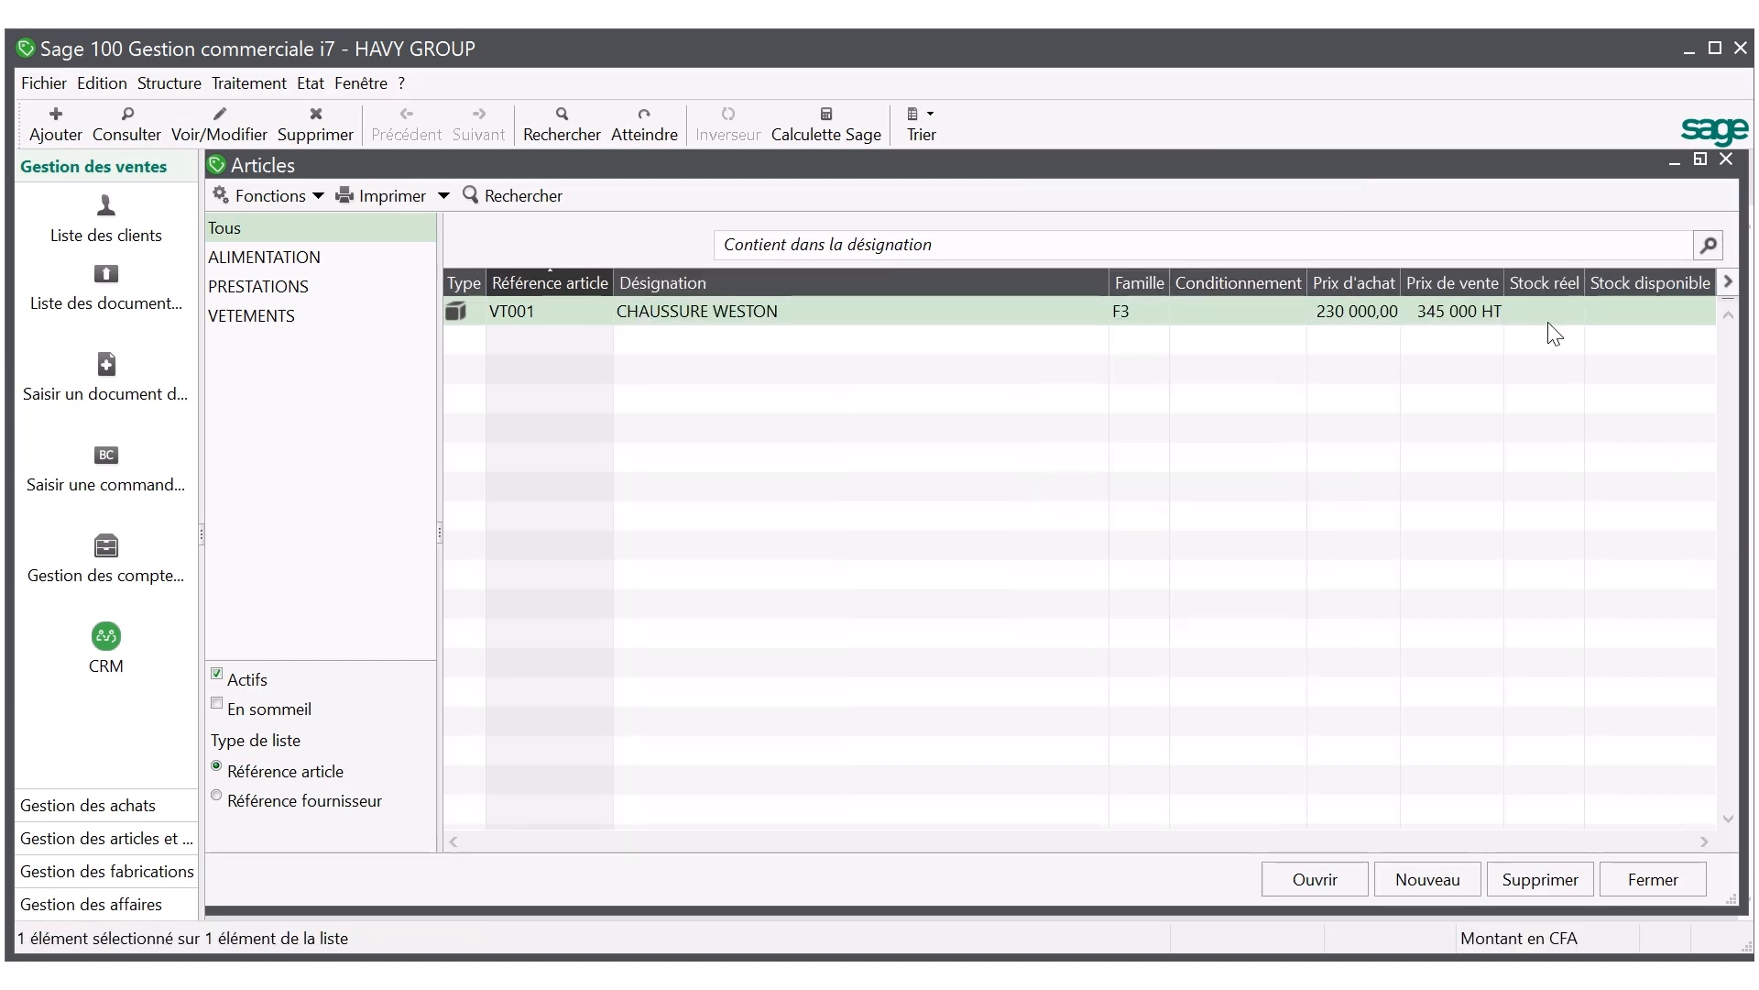
pyautogui.click(1654, 882)
pyautogui.moveTo(539, 35)
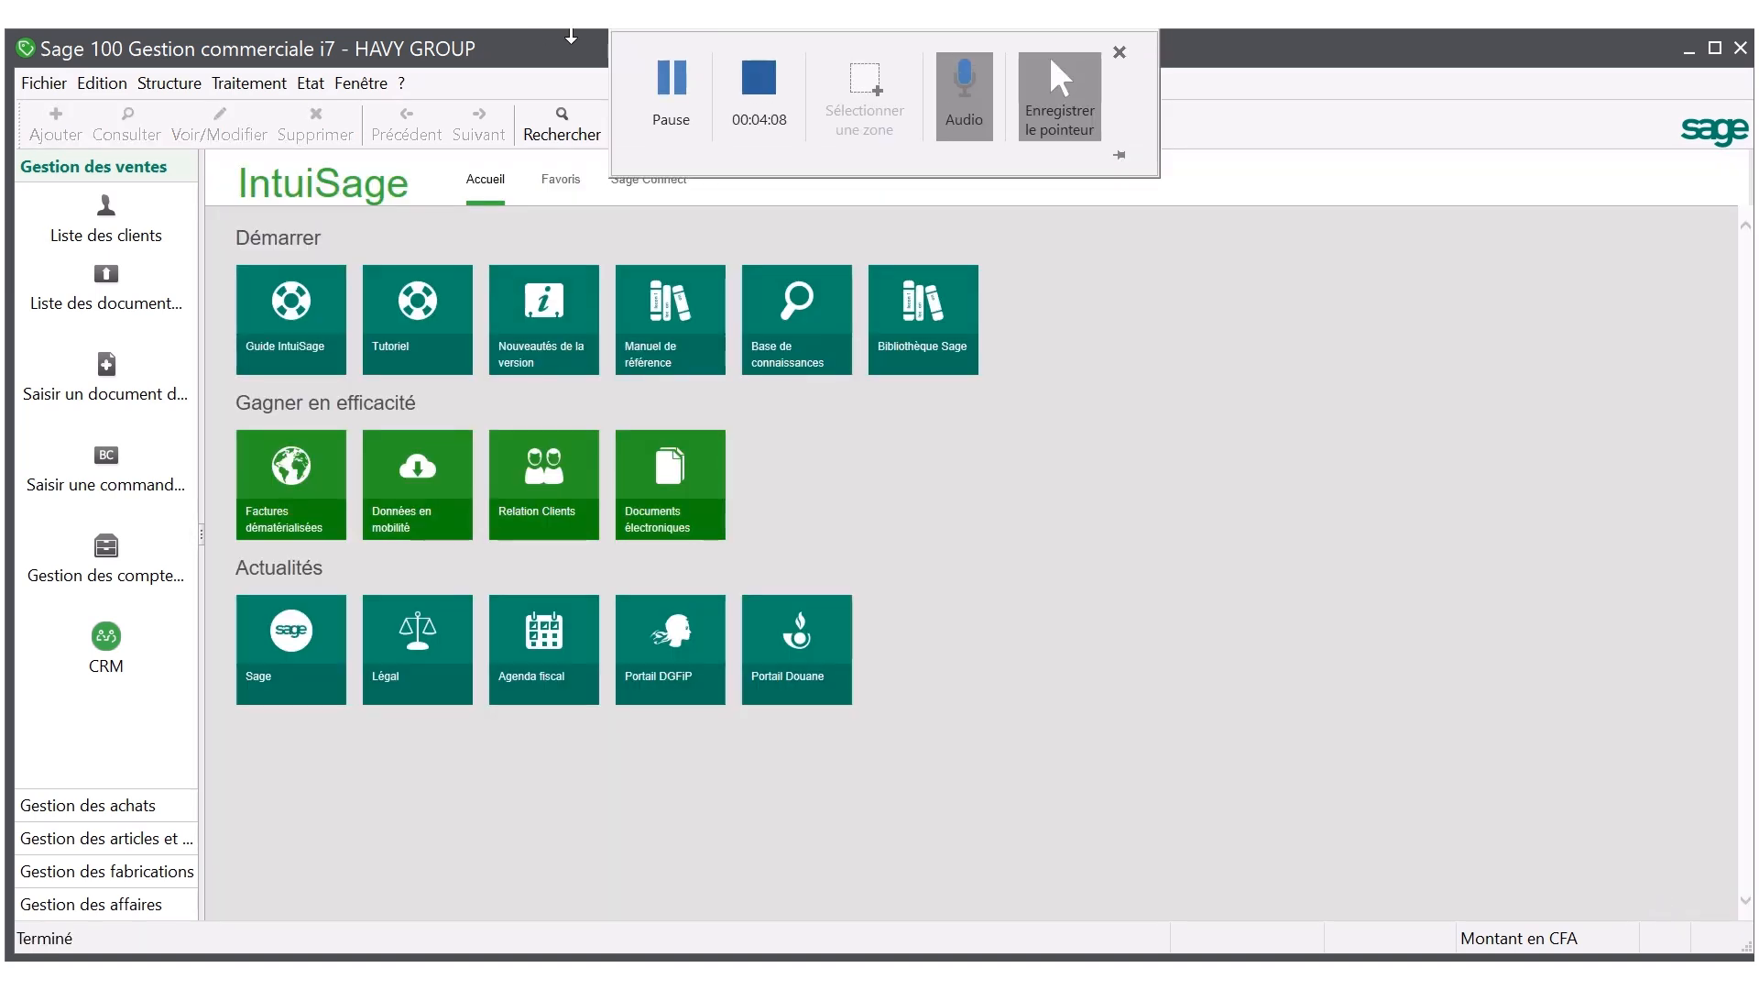
# Reopen the article list and create a new article in family F1 with the designation BISCUIT LEJON.
pyautogui.click(179, 81)
pyautogui.click(191, 134)
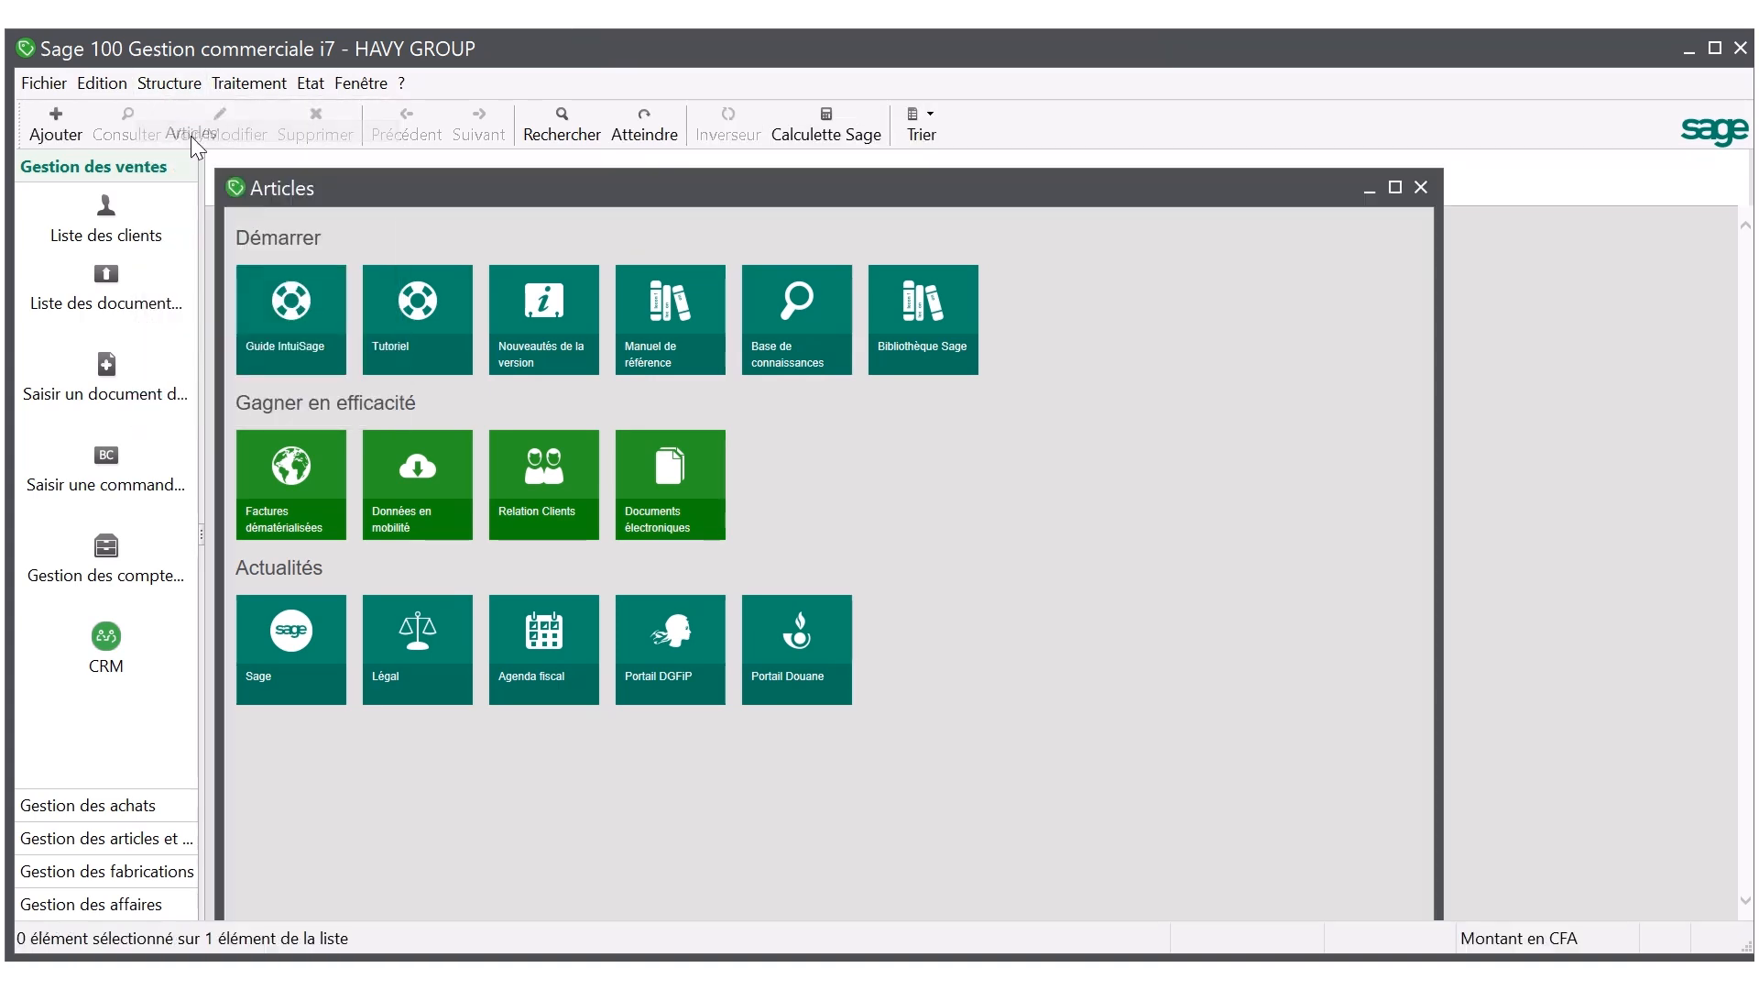
pyautogui.click(1396, 187)
pyautogui.click(1425, 878)
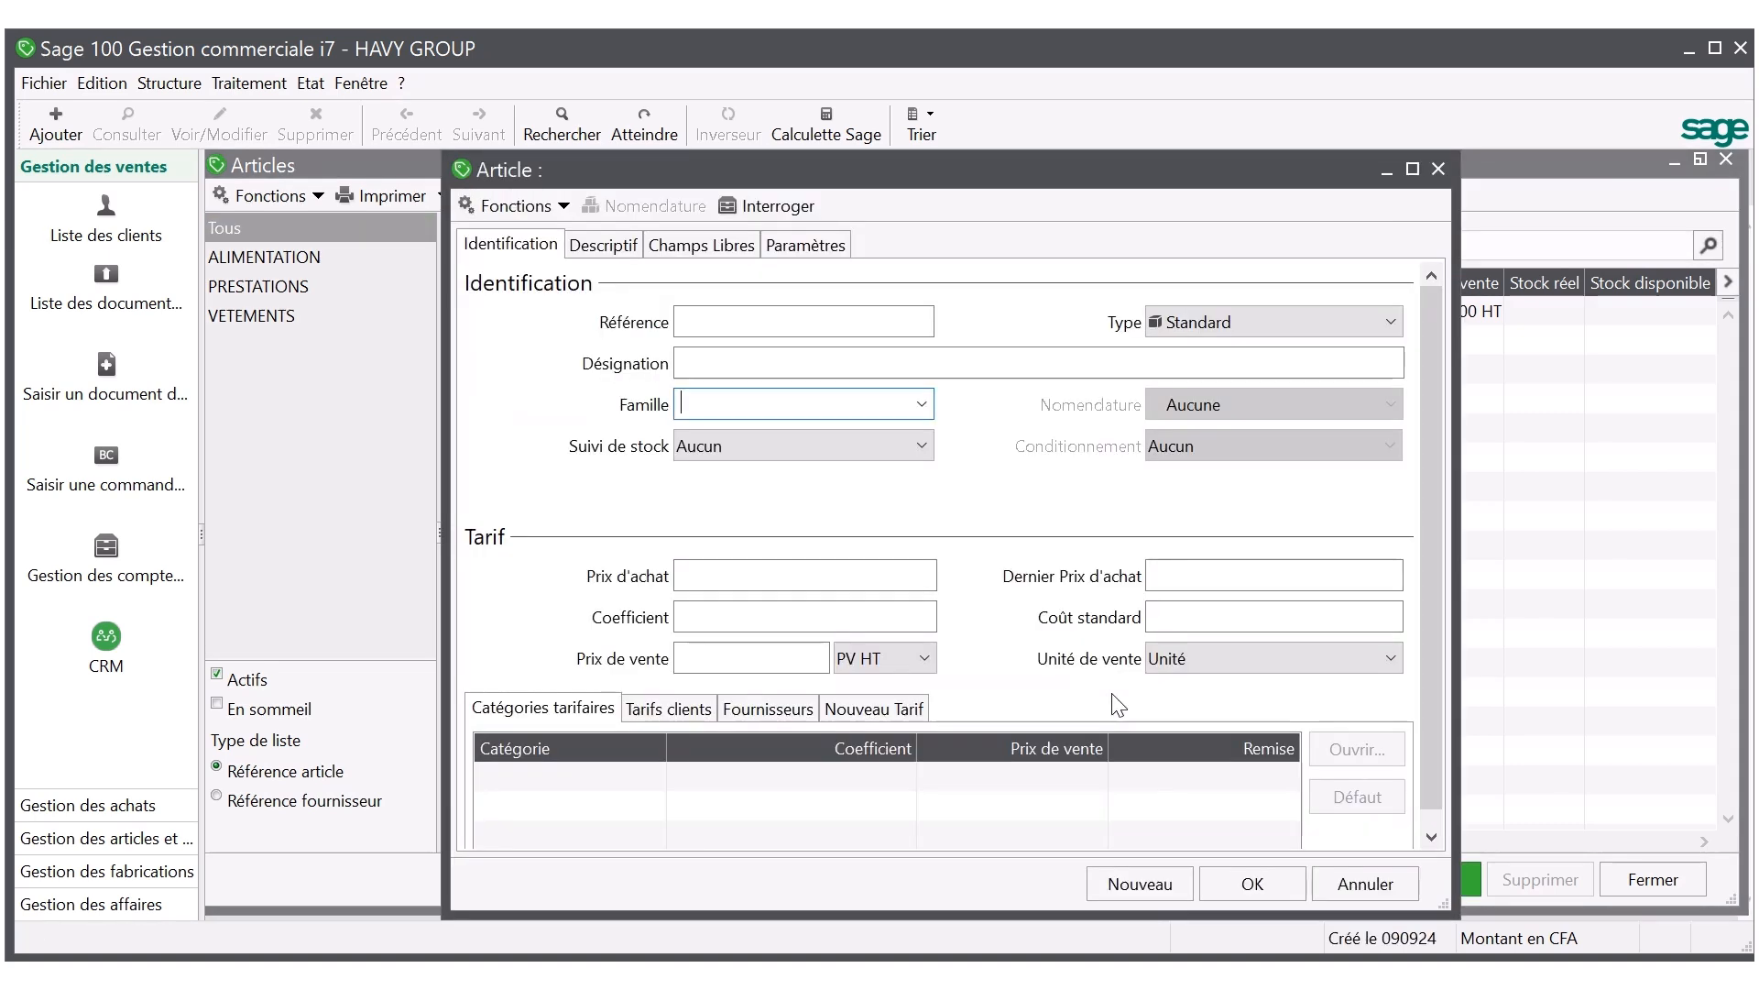
pyautogui.click(928, 410)
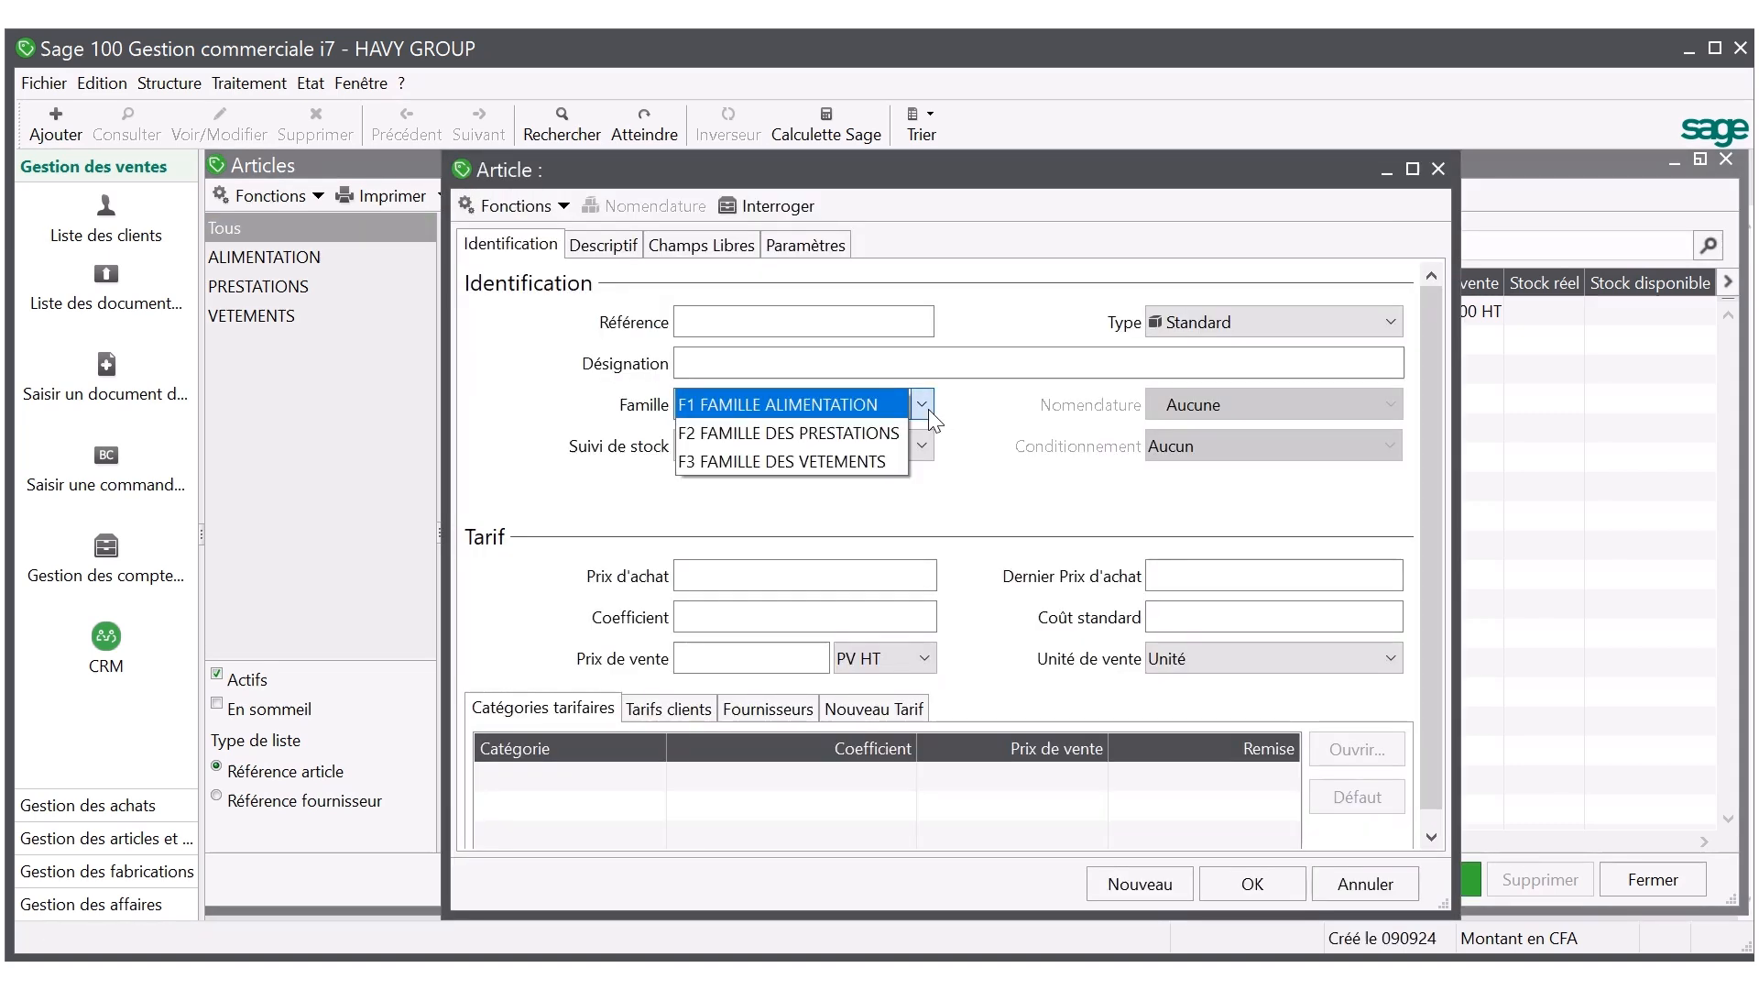
pyautogui.click(878, 403)
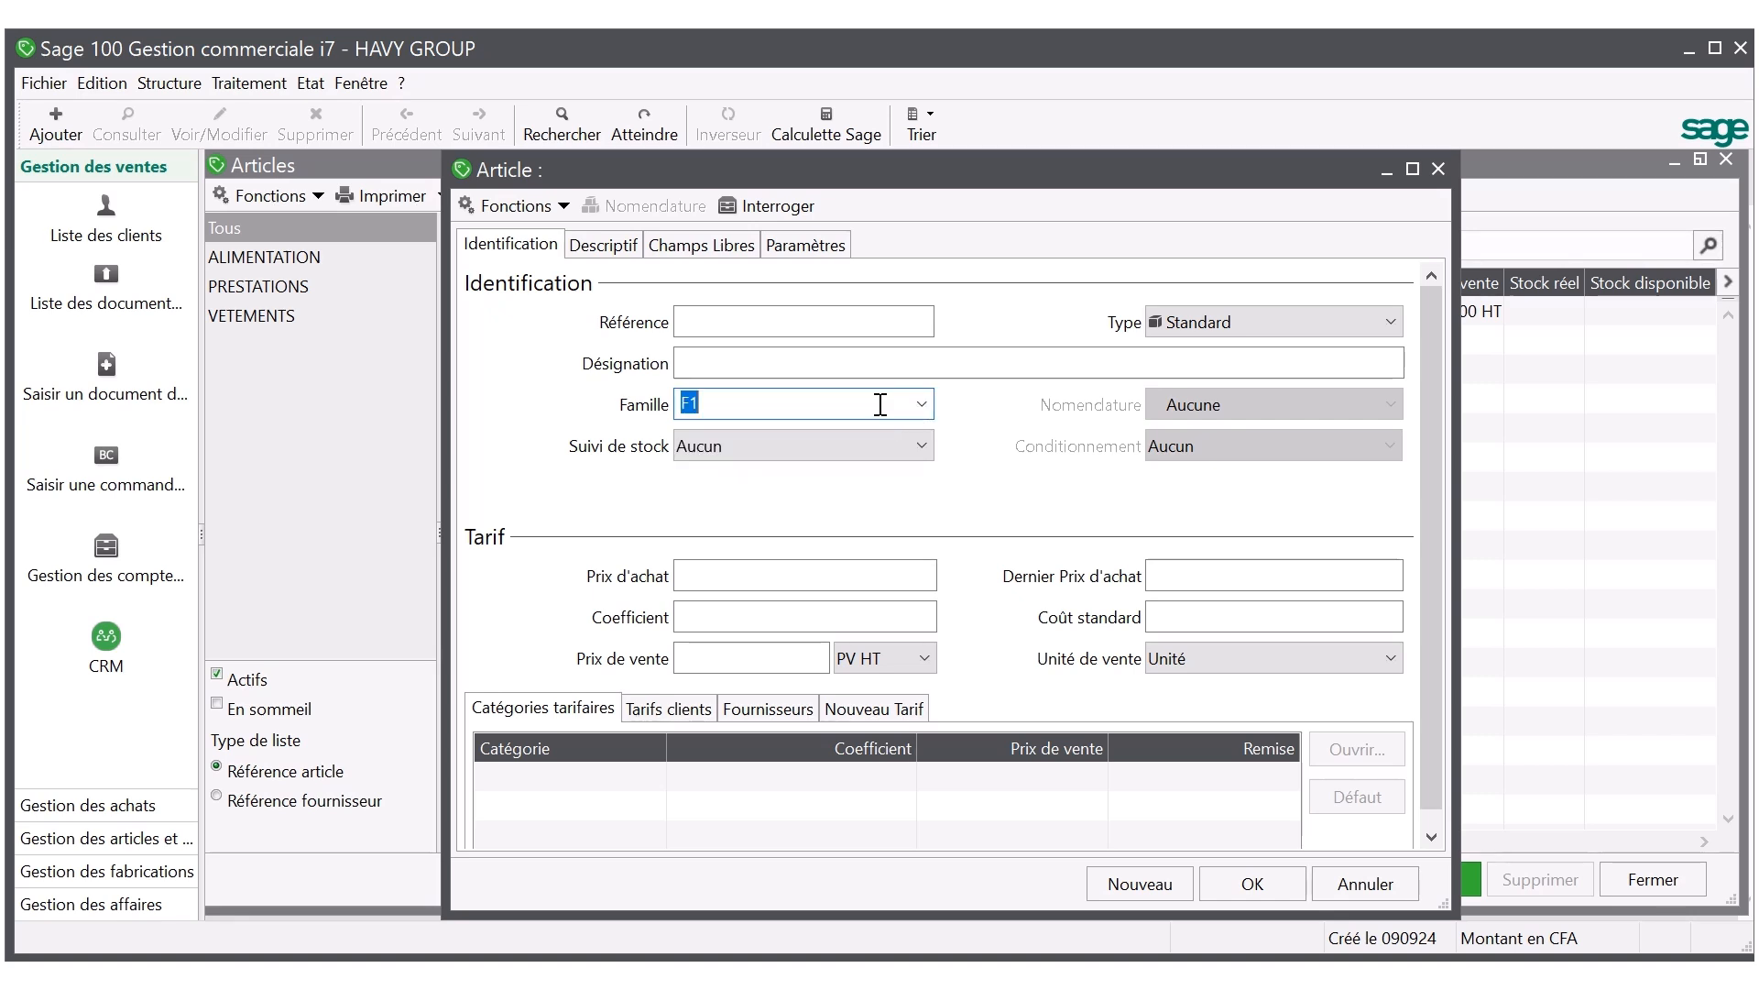
pyautogui.click(697, 359)
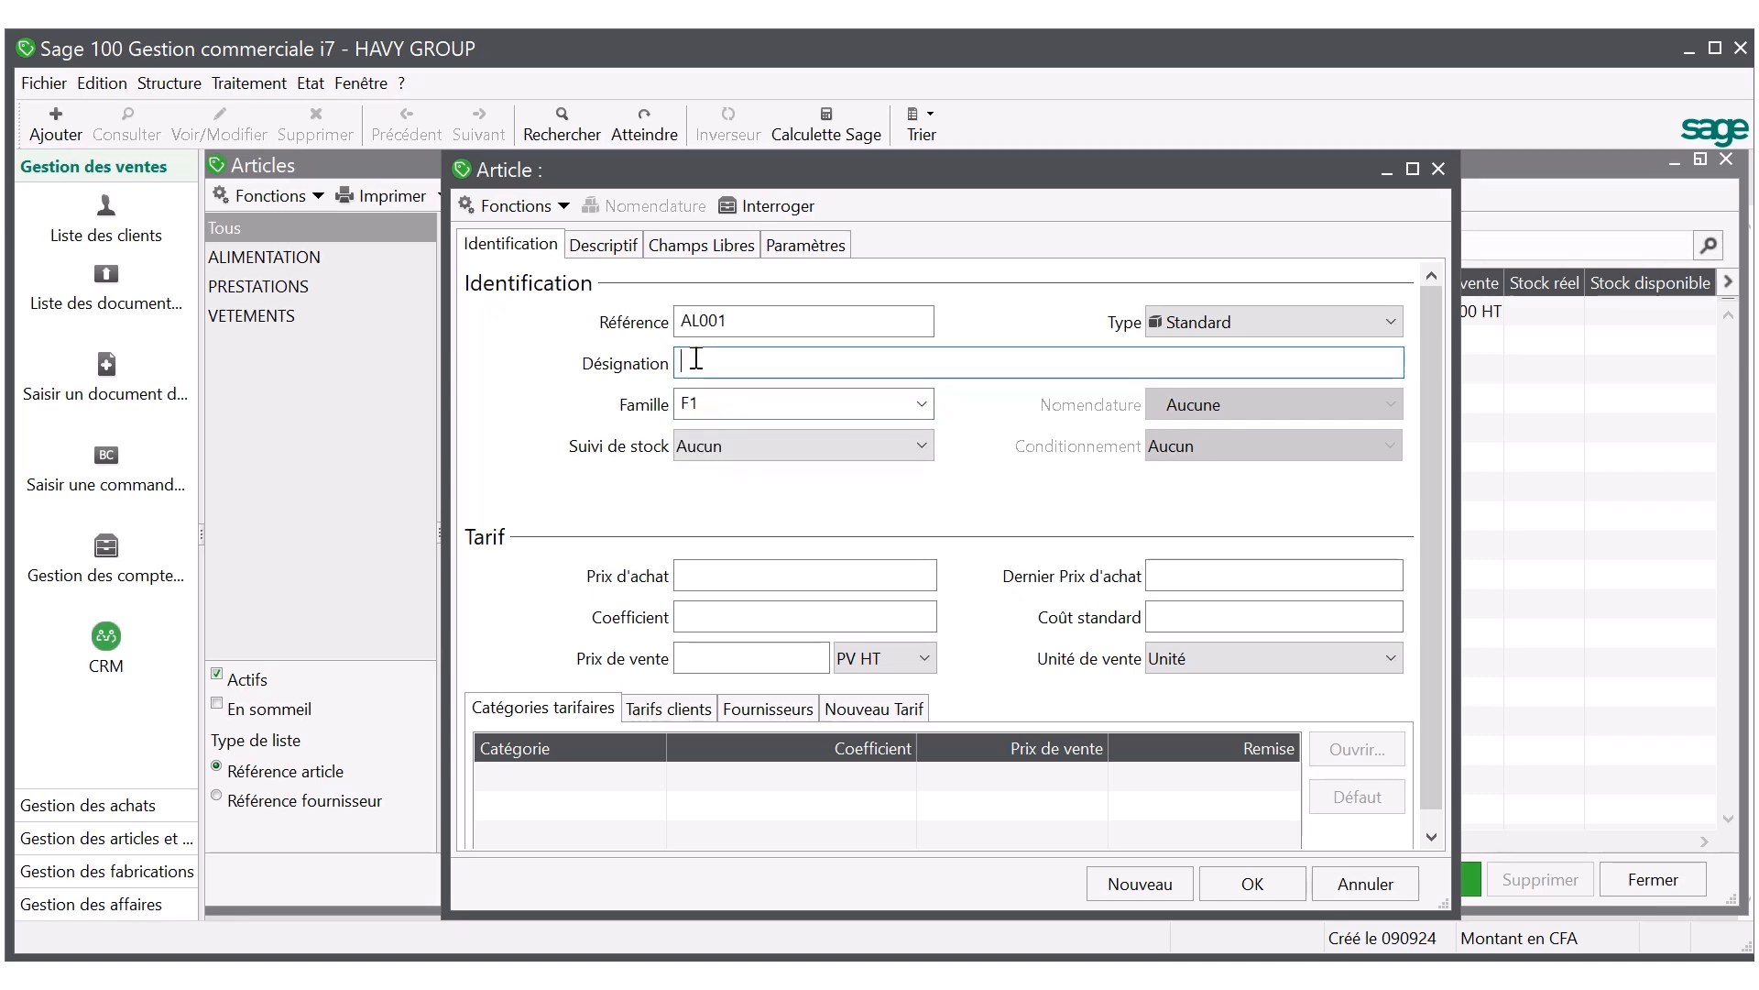
pyautogui.write('Bl')
pyautogui.write('SCUI')
pyautogui.write('T L')
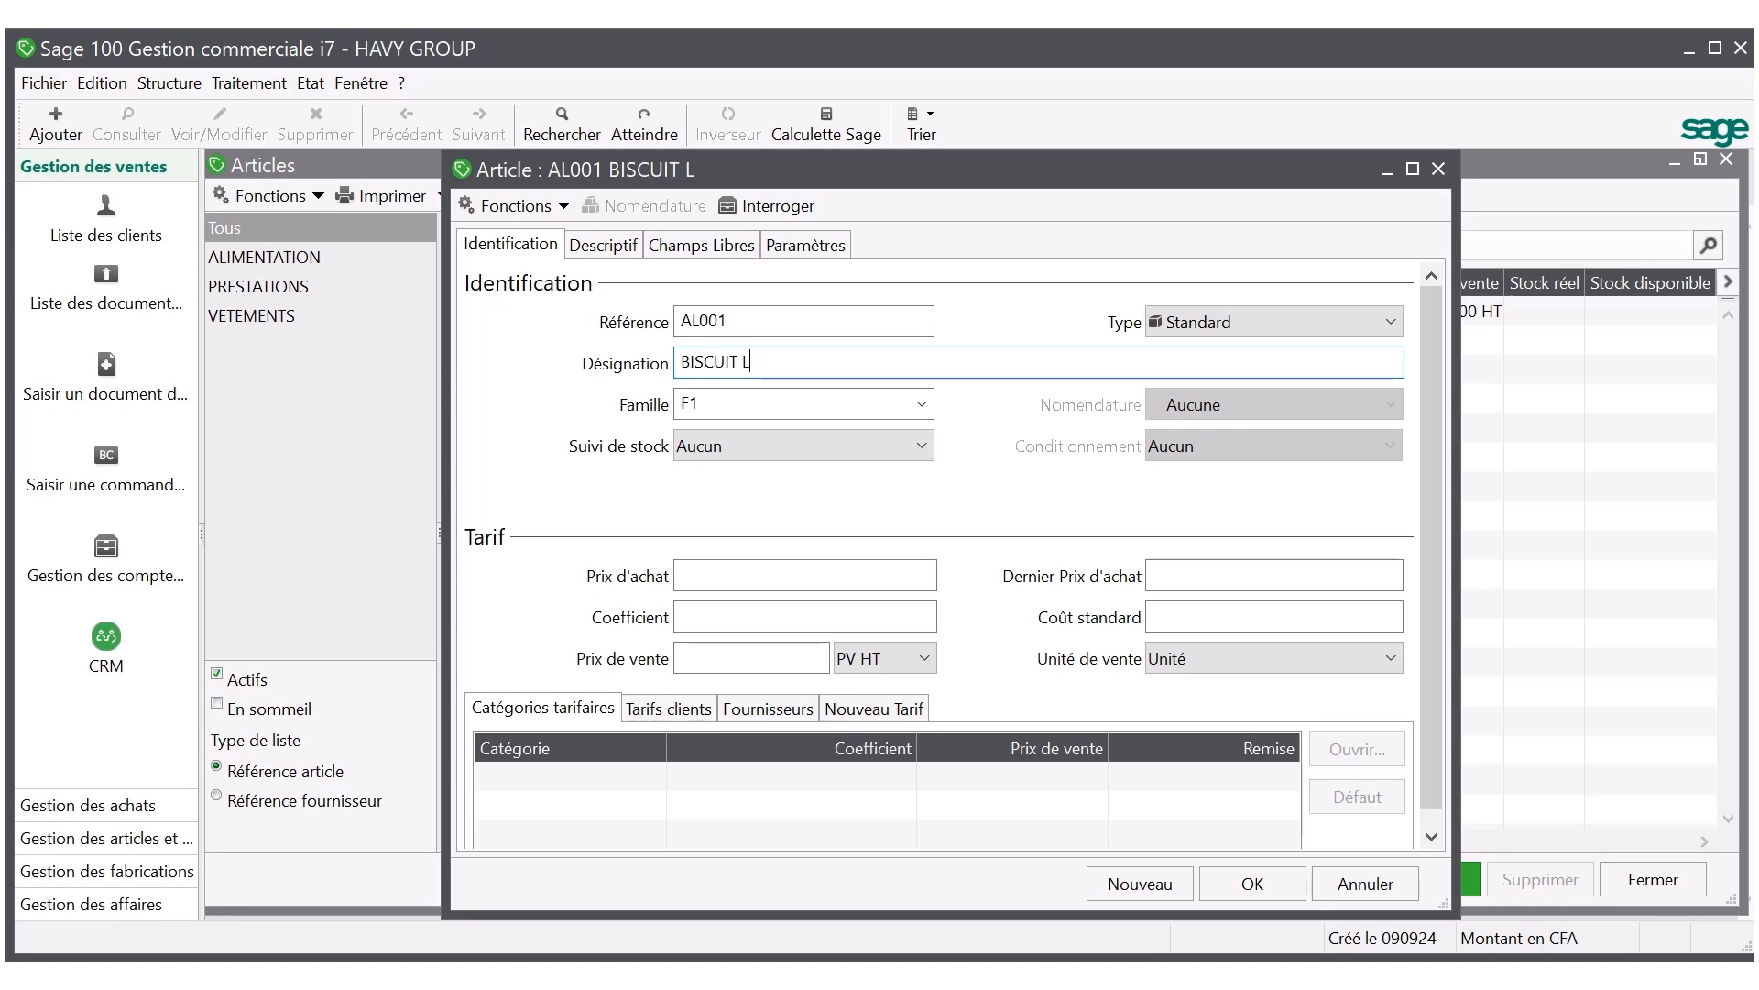
pyautogui.write('EJON')
pyautogui.press('Tab')
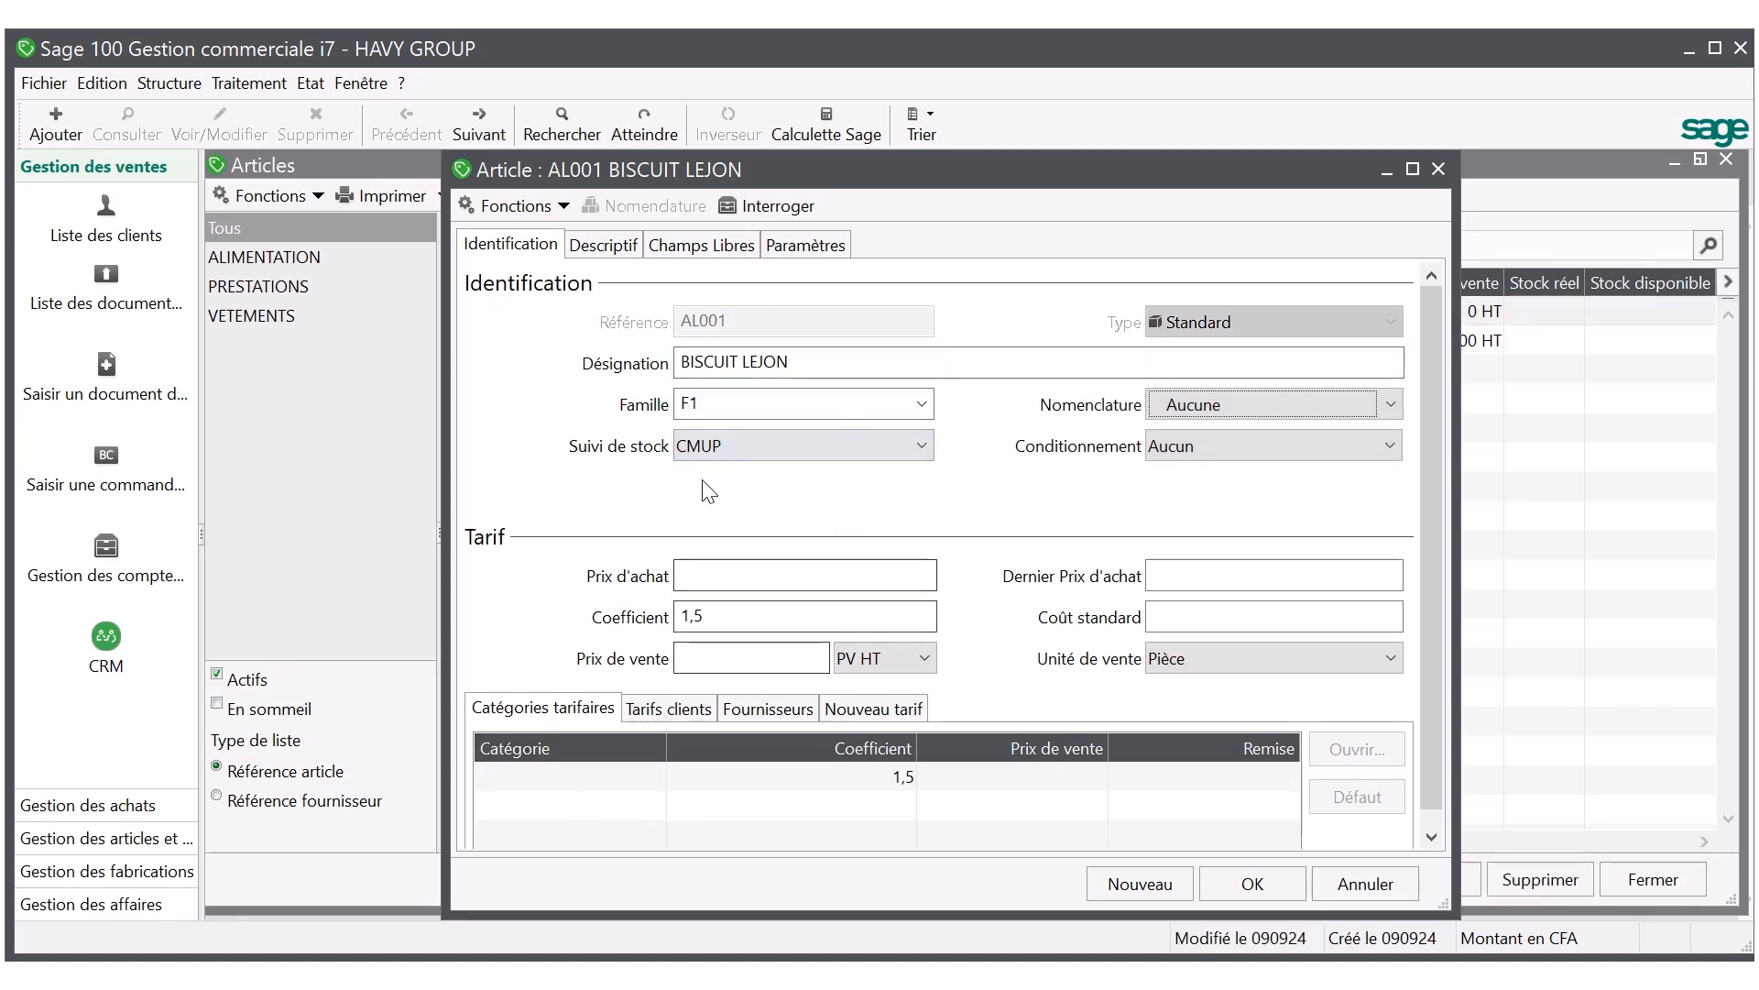
# Set the purchase price of BISCUIT LEJON to 50, keeping the coefficient of 1,5.
pyautogui.click(717, 577)
pyautogui.write('50')
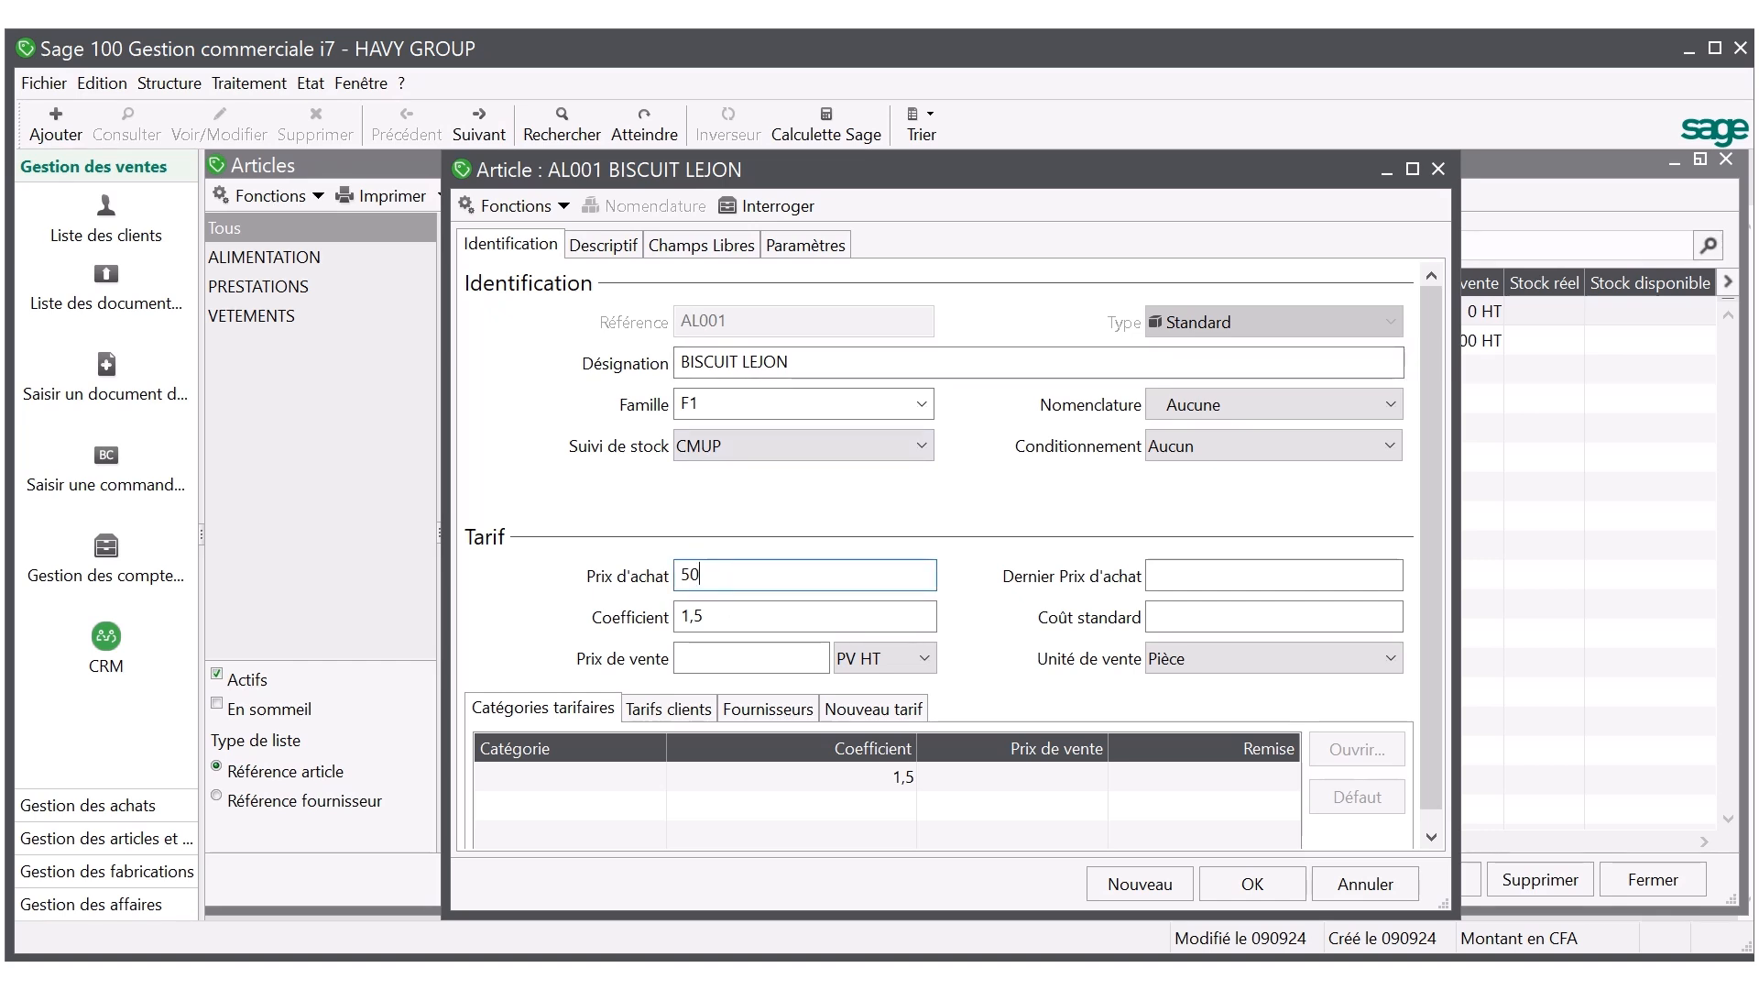
pyautogui.press('Tab')
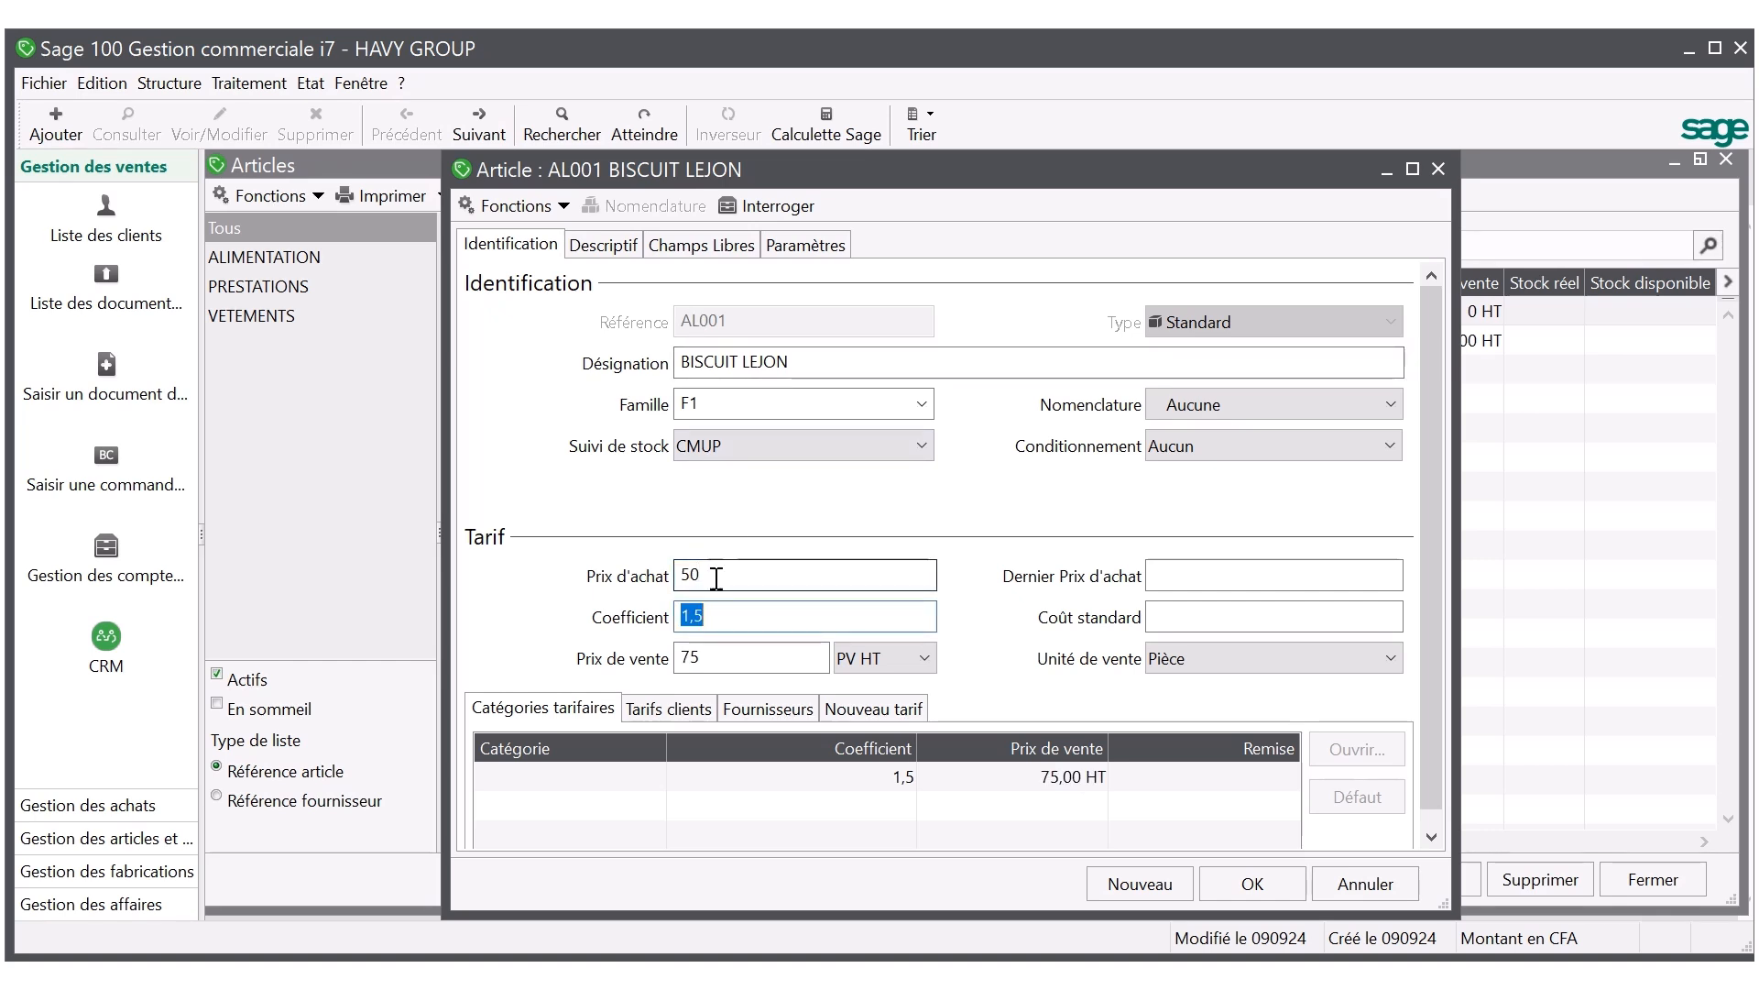
# Clear the coefficient of BISCUIT LEJON and set its selling price to 100 HT.
pyautogui.press('BackSpace')
pyautogui.click(720, 660)
pyautogui.press('BackSpace')
pyautogui.press('BackSpace')
pyautogui.write('100')
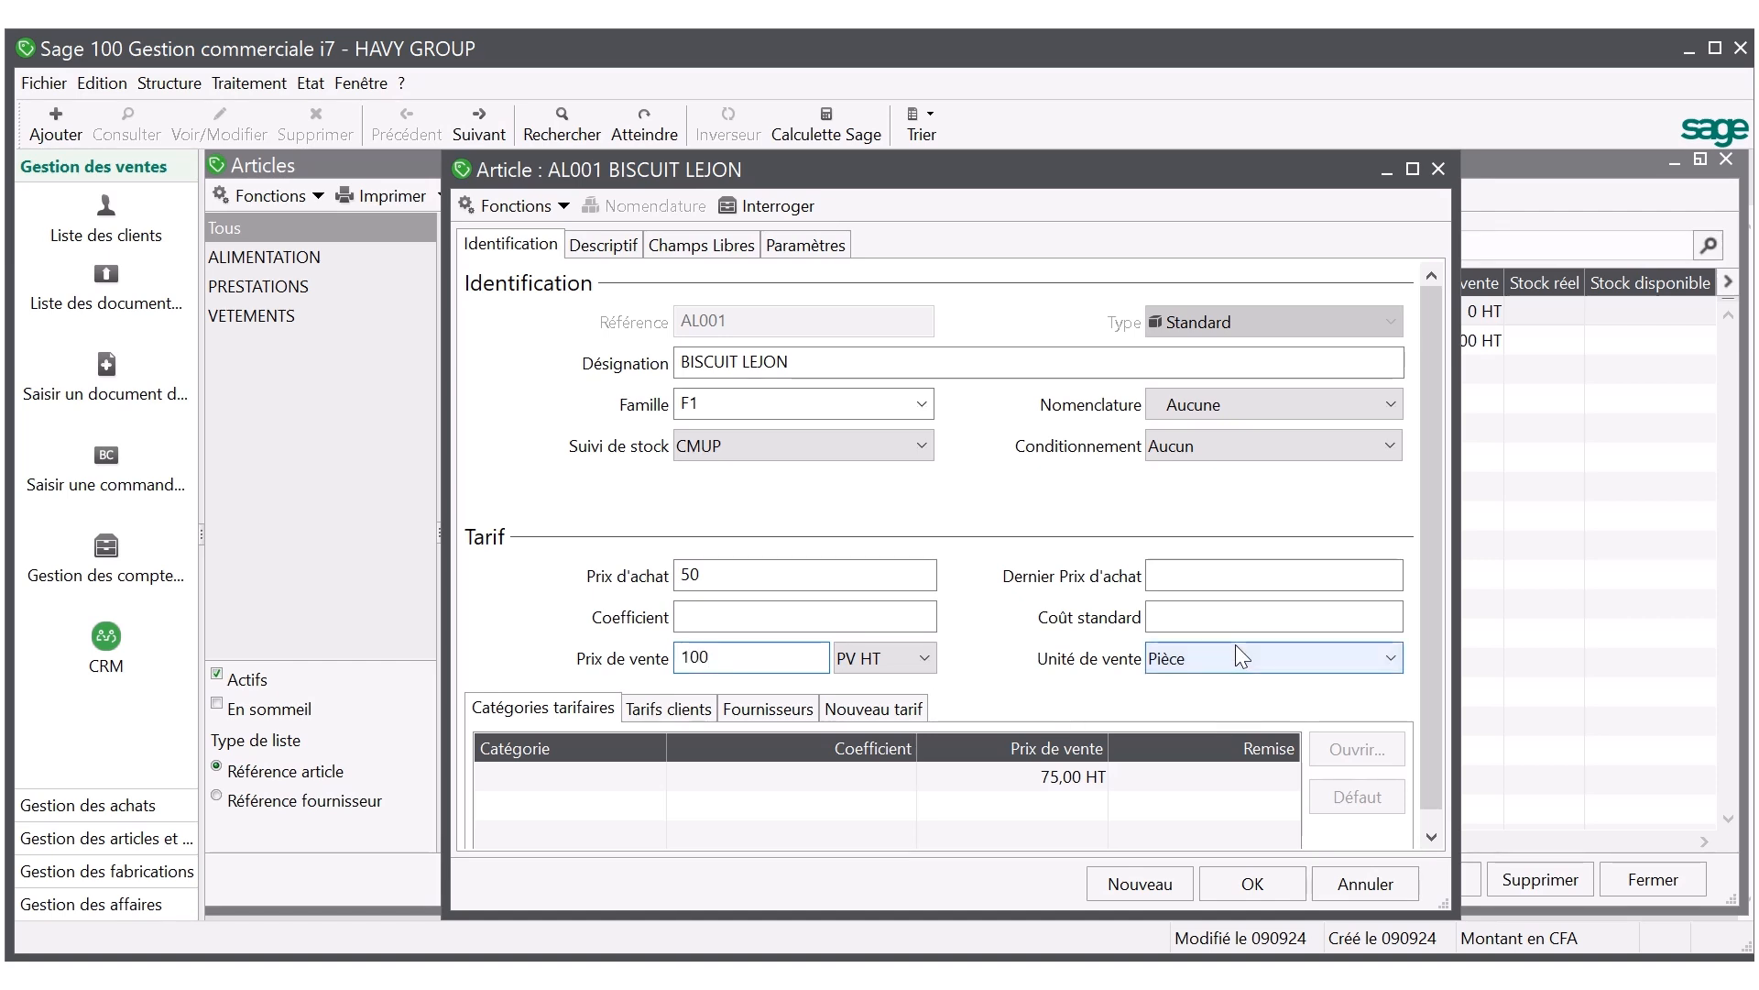
# Set the sales unit of BISCUIT LEJON to Unité and validate the article.
pyautogui.click(1237, 657)
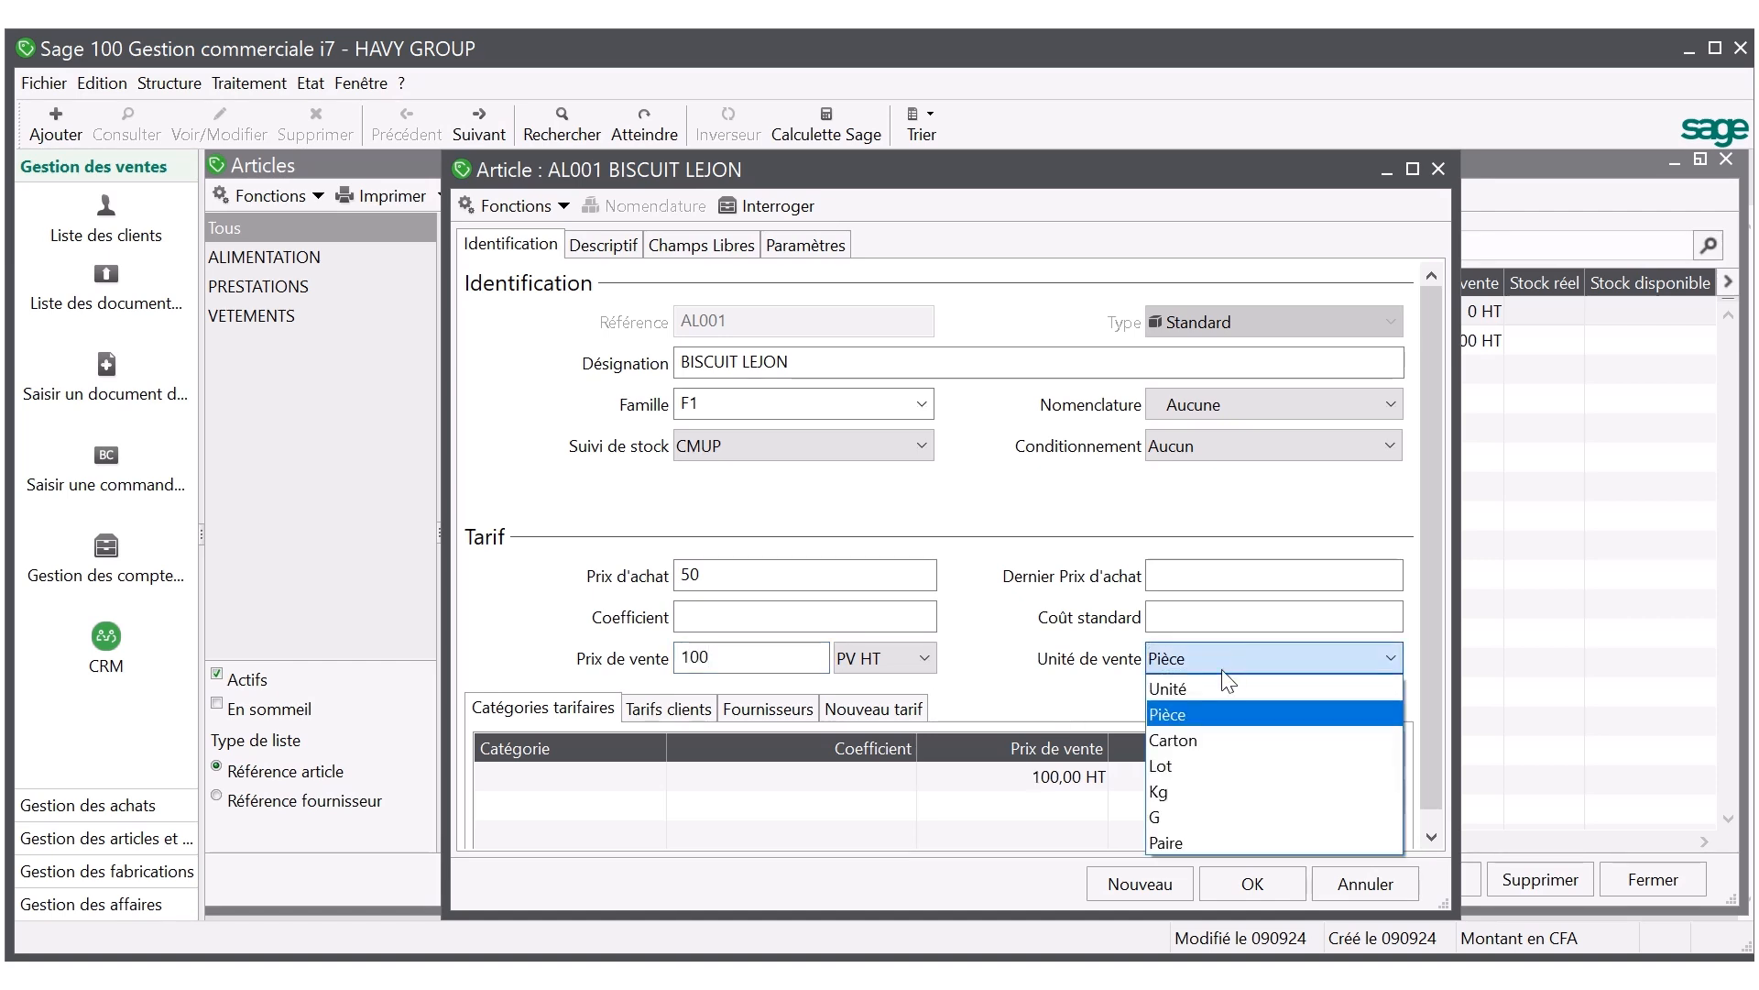
pyautogui.click(1193, 690)
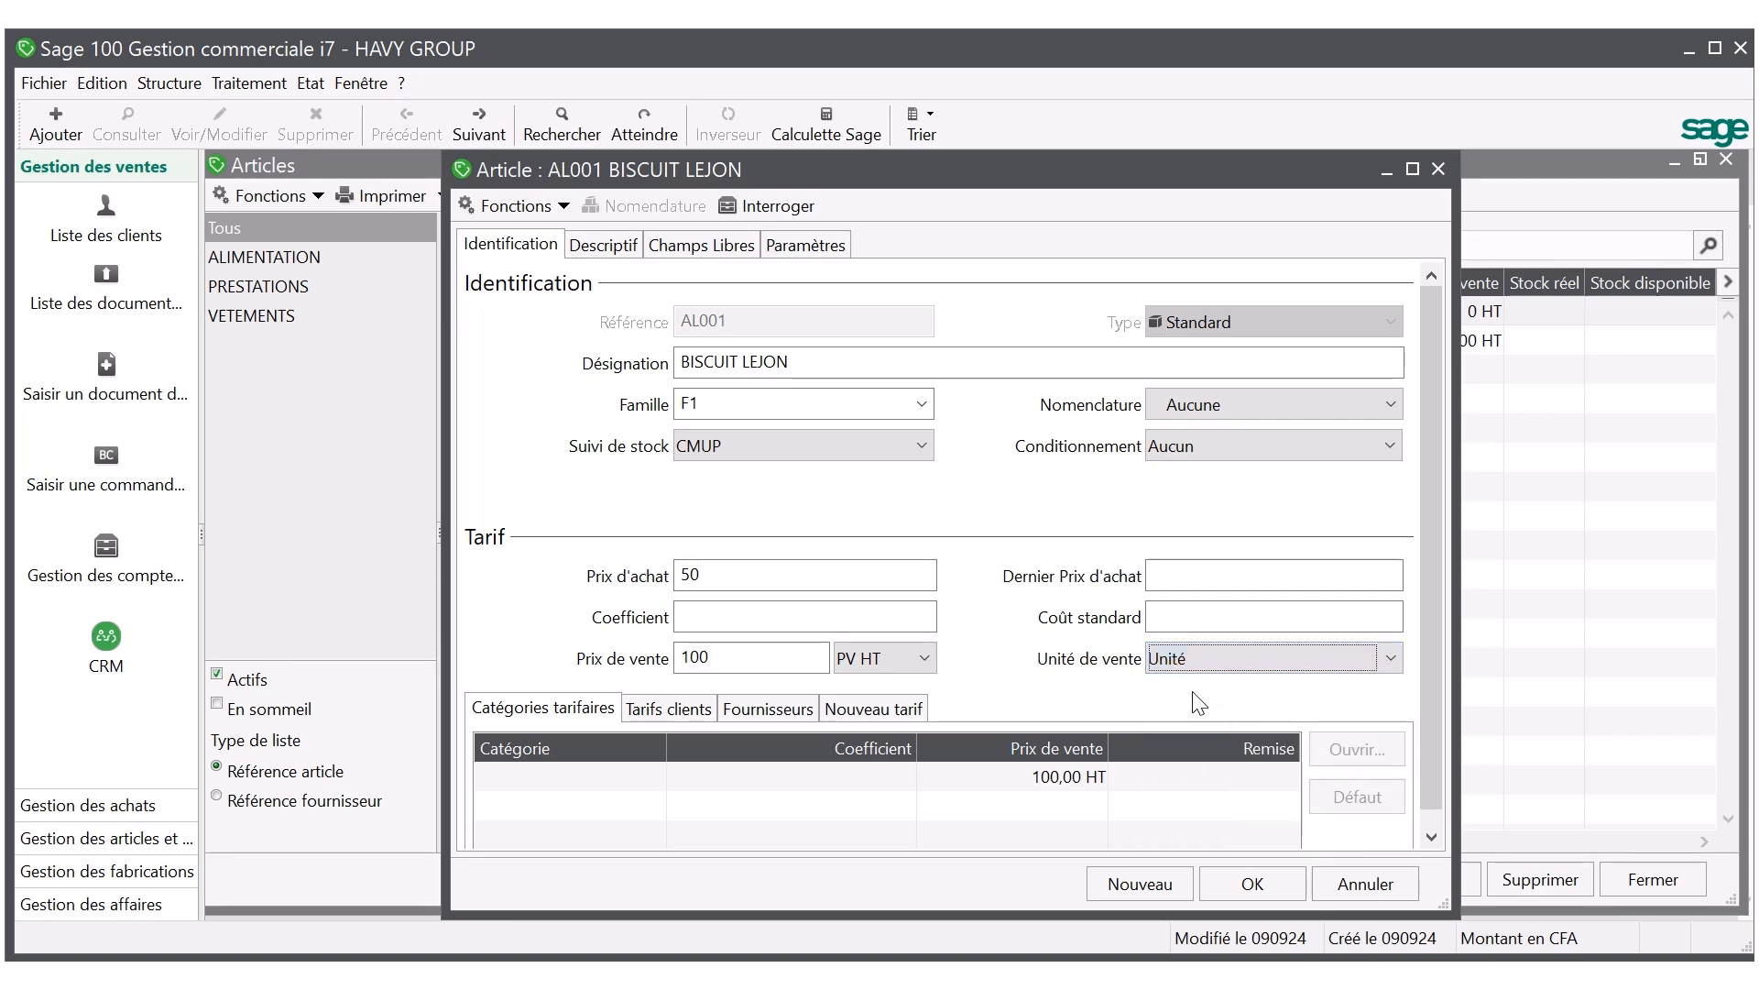
pyautogui.click(1228, 883)
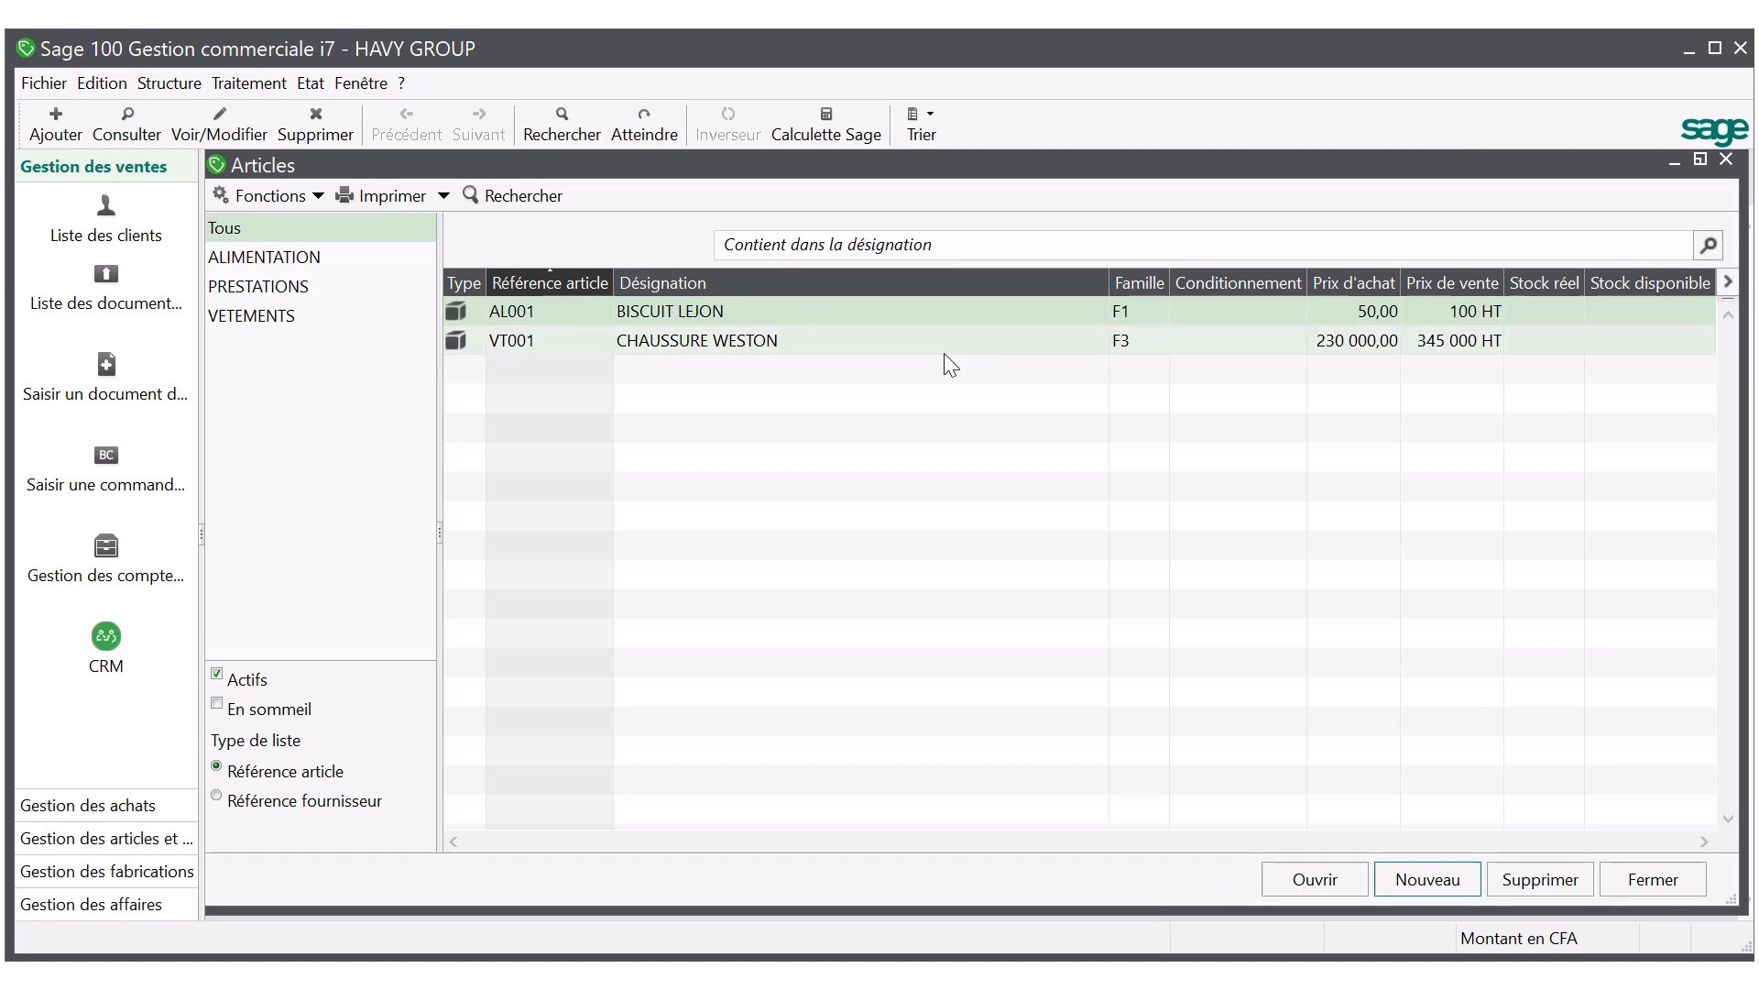
# Reopen the BISCUIT LEJON article from the list to review its record, and close it.
pyautogui.doubleClick(965, 309)
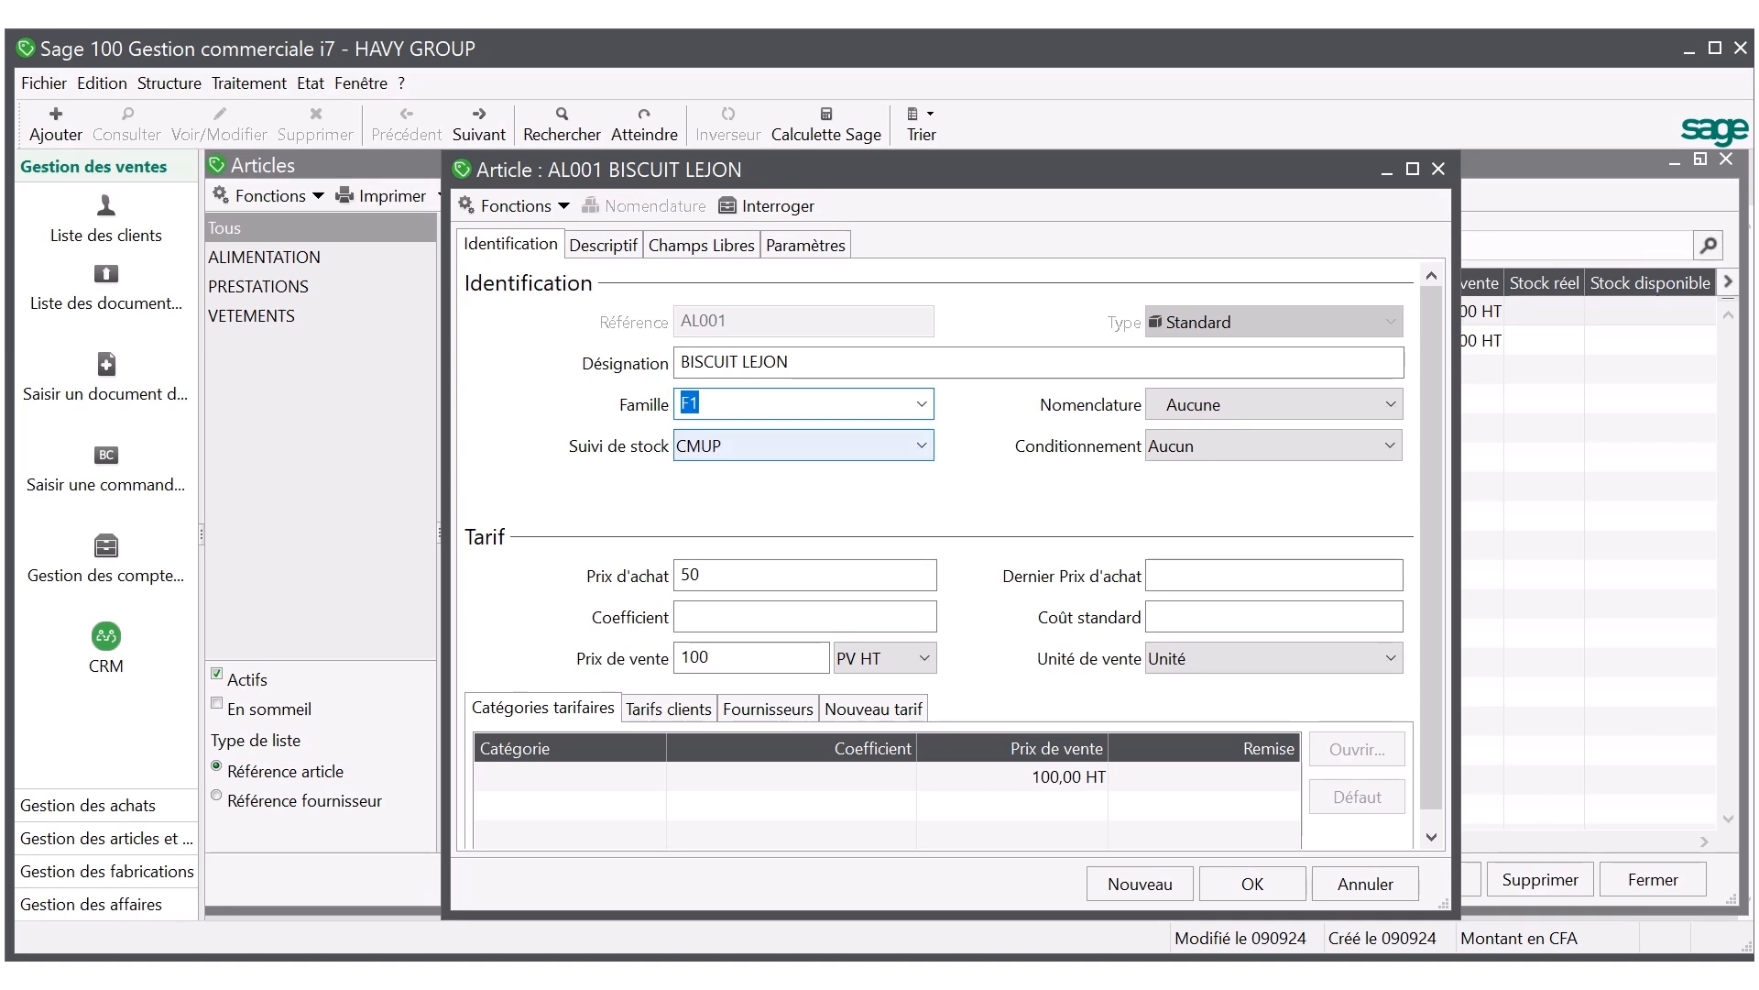
pyautogui.click(1270, 887)
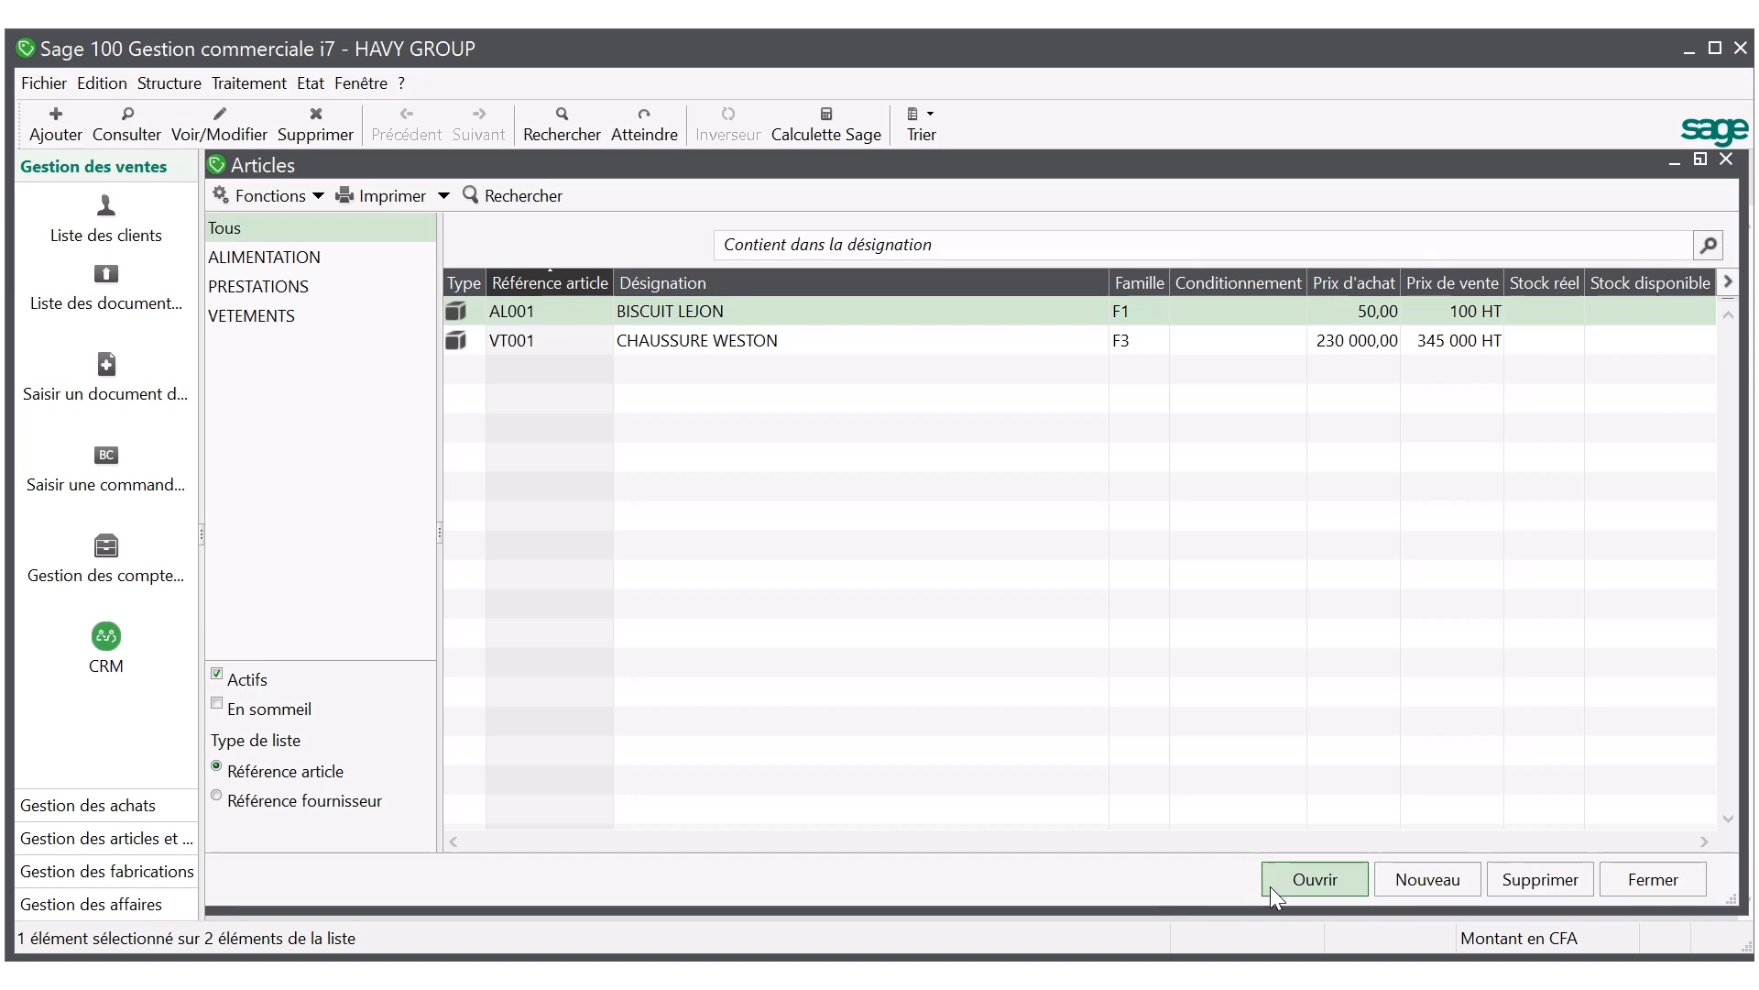
pyautogui.moveTo(604, 35)
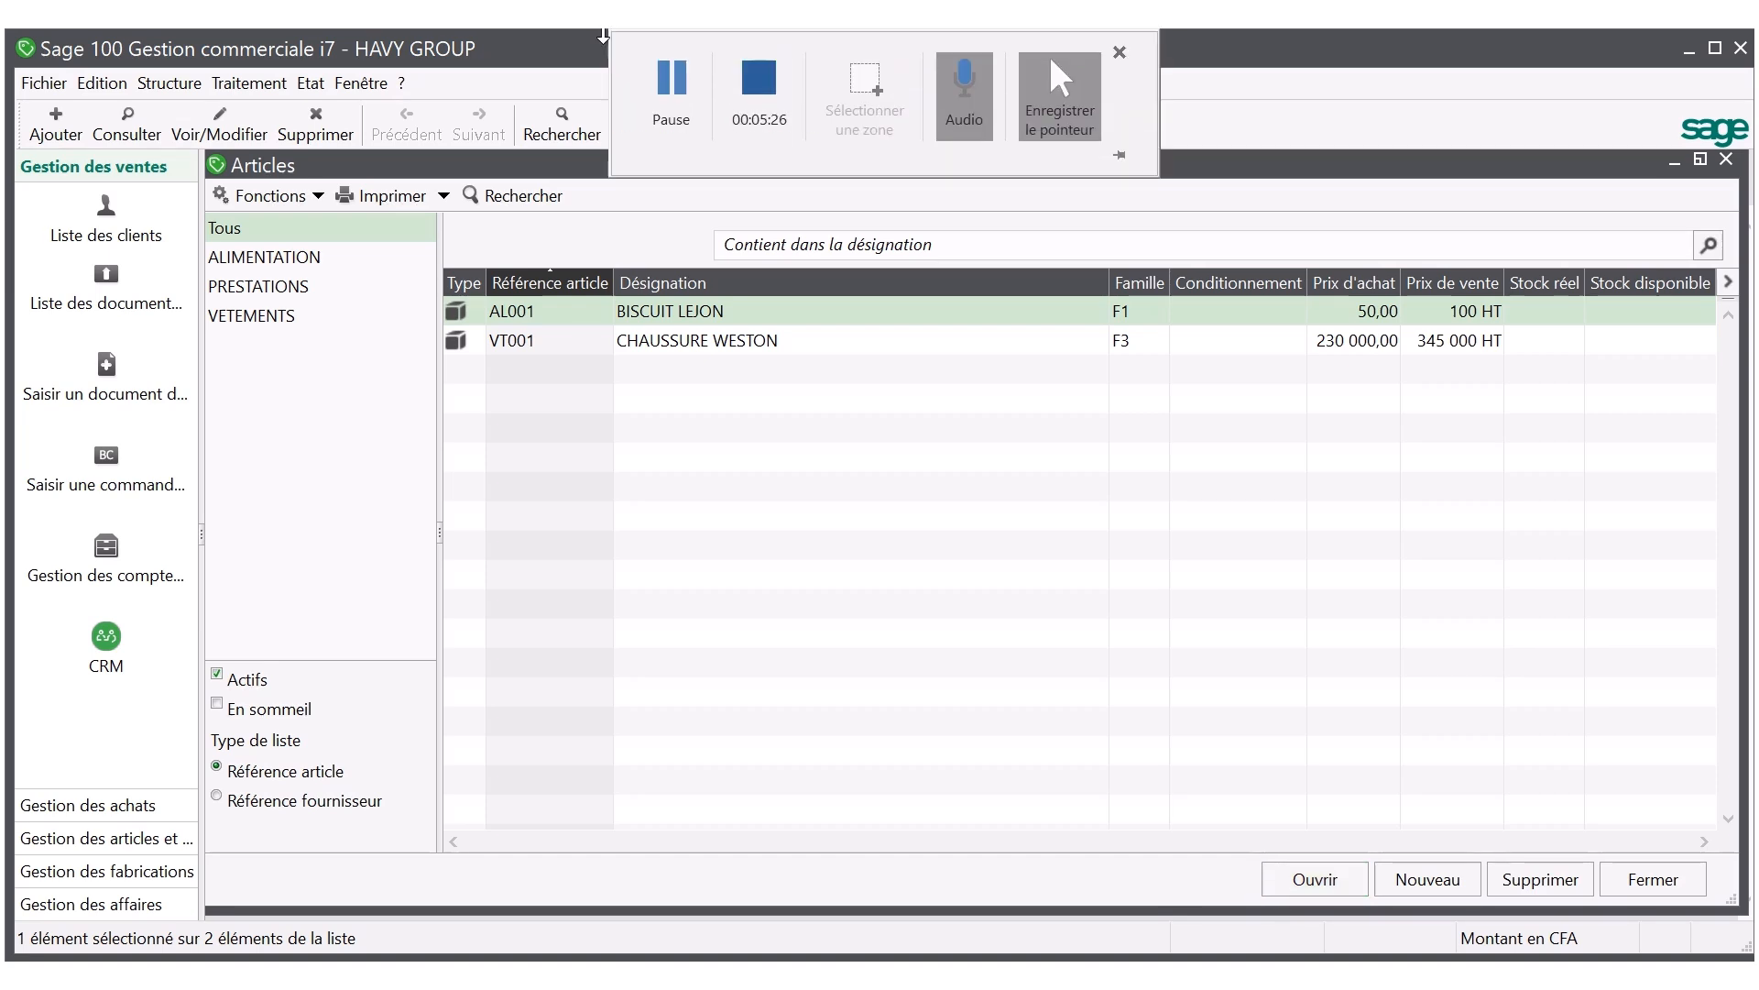